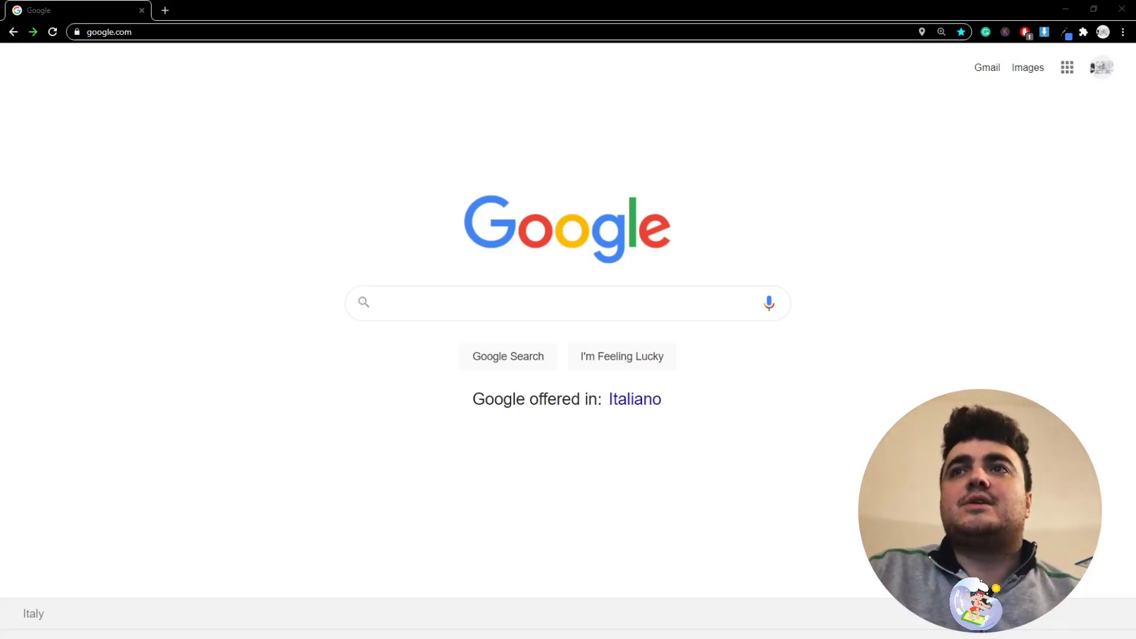
Focus the Google homepage search box to enter a new query
click(295, 270)
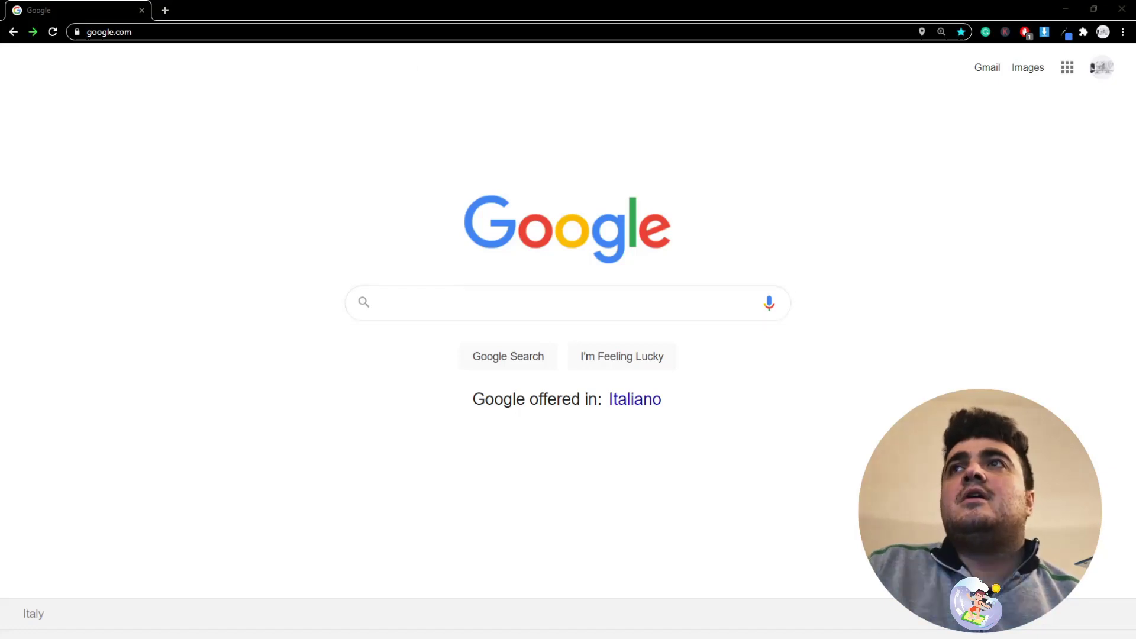
Replace 'mango bite shirt' with the saved site:redbubble.com intitle:power intext:"0..50" search
text(mango bite shirt)
drag(488, 308, 1, 301)
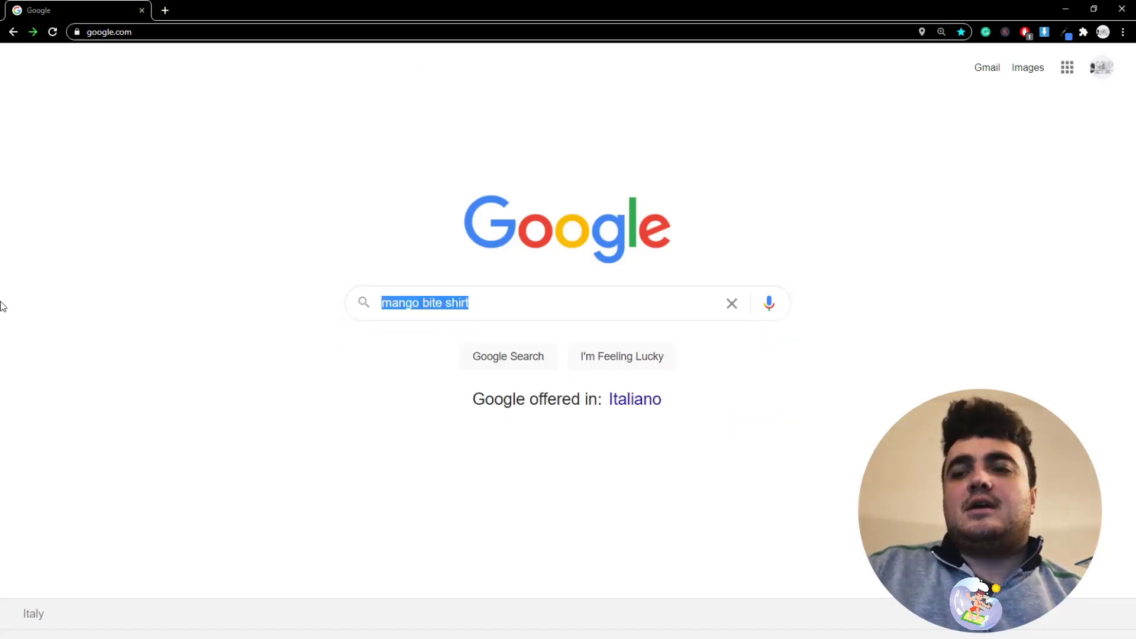
key(BackSpace)
text(site:)
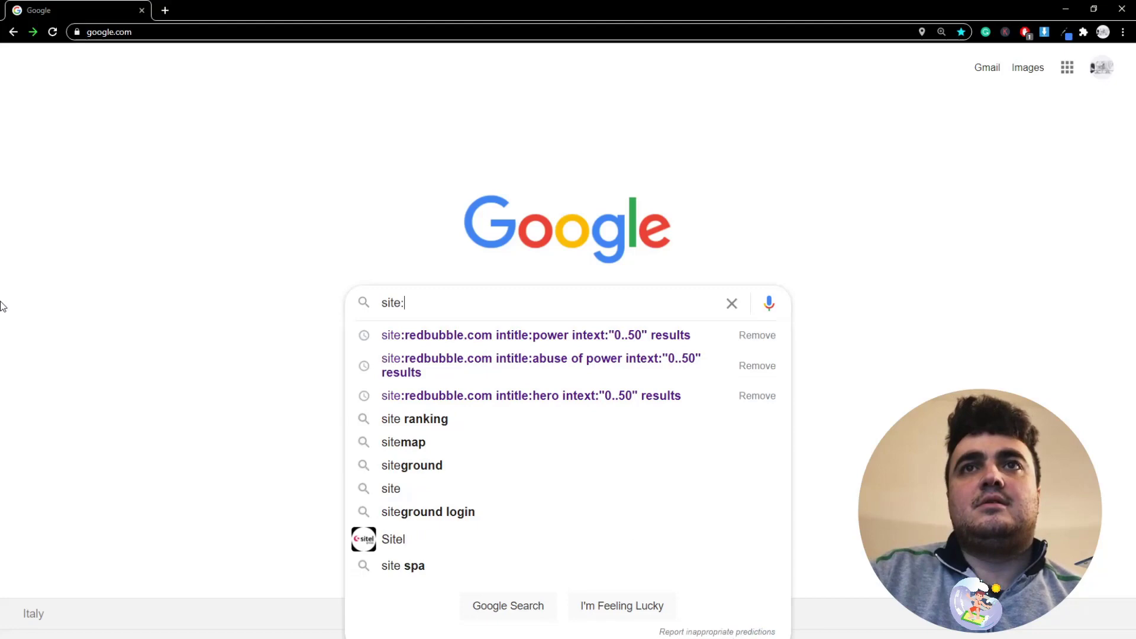
click(392, 335)
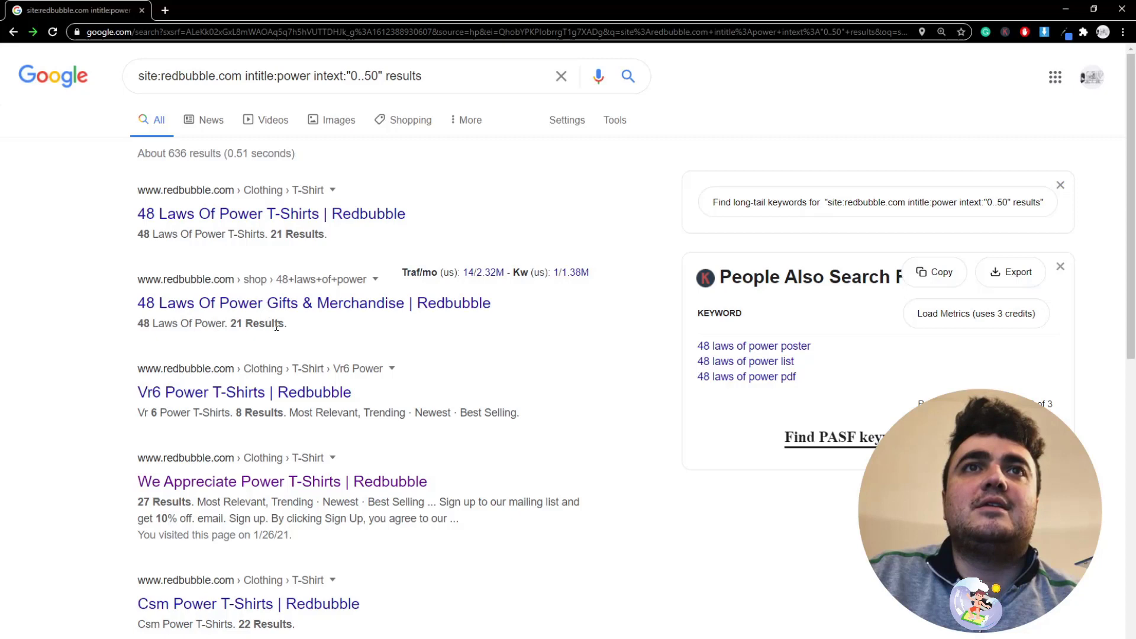
Scroll through the roughly 636 Redbubble results to the bottom of the page
drag(287, 324, 287, 352)
scroll(276, 349, down, 1)
scroll(331, 236, up, 1)
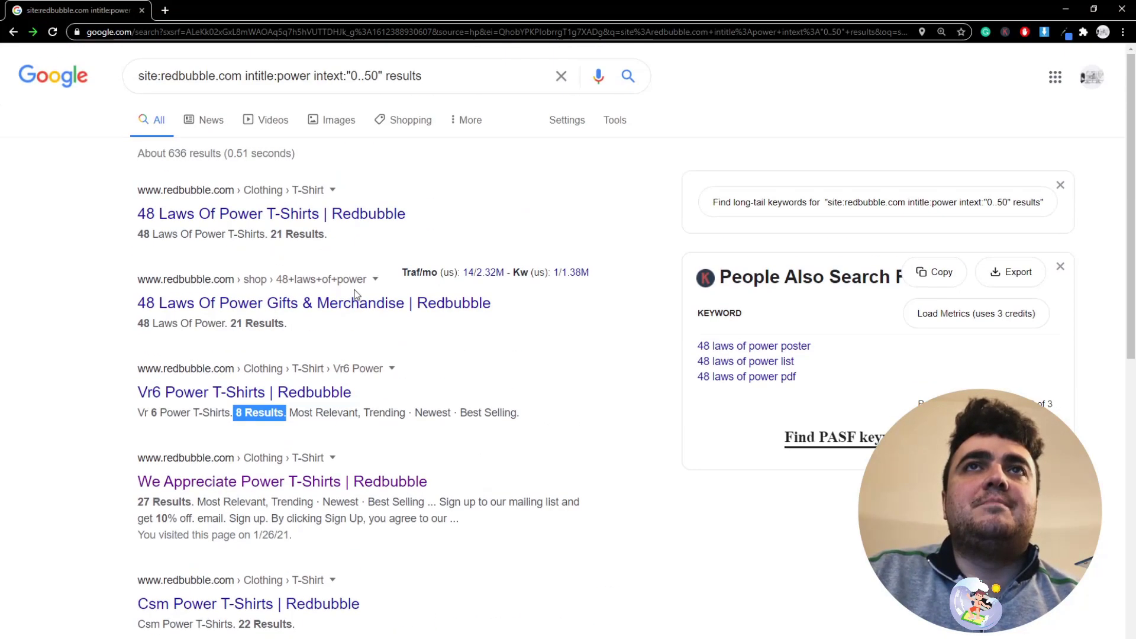
key(alt+Tab)
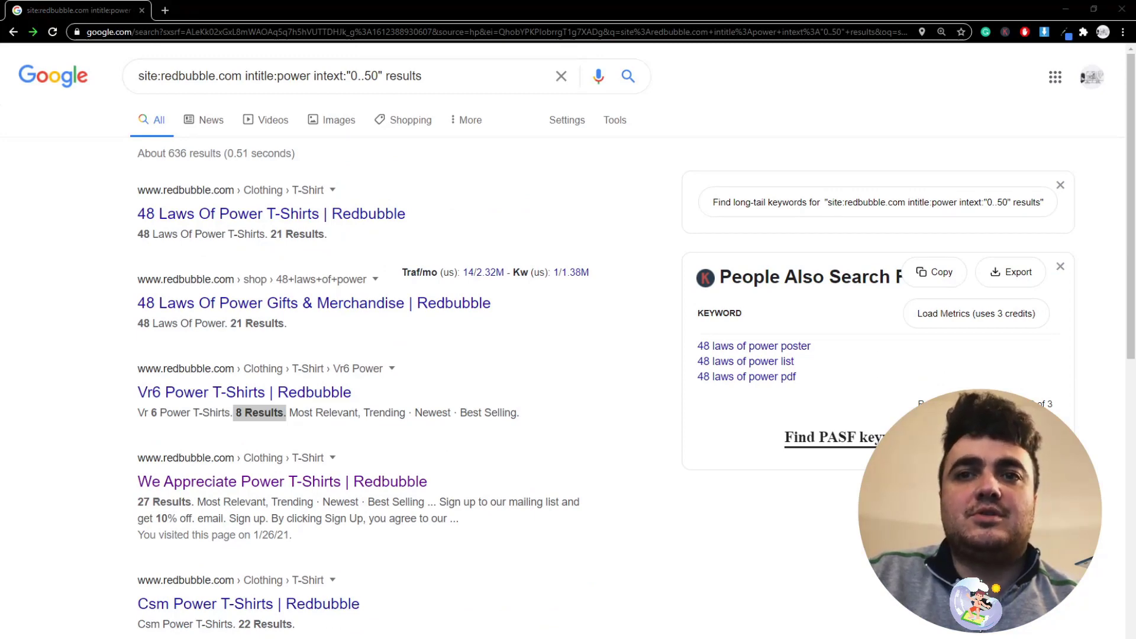
key(alt+Tab)
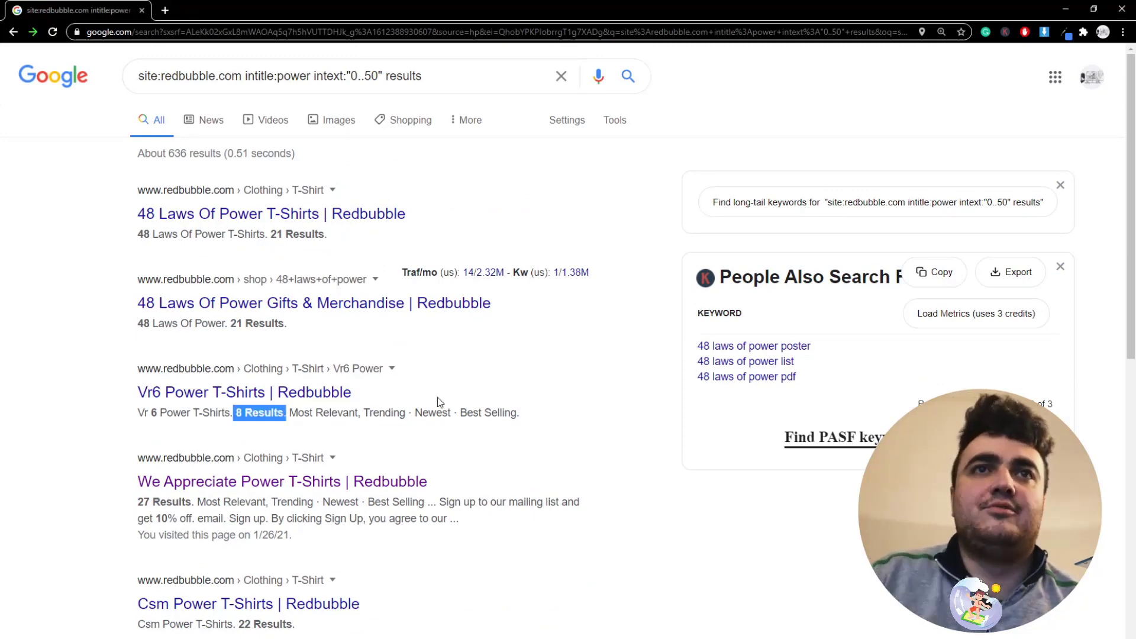
scroll(547, 474, down, 5)
scroll(237, 437, down, 1)
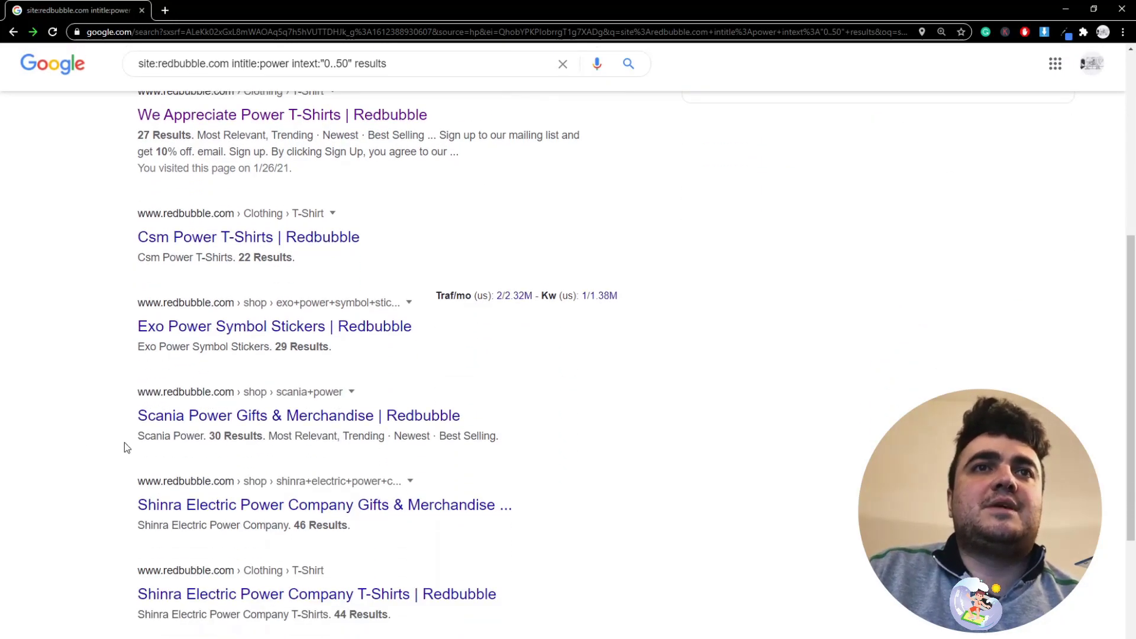
scroll(177, 453, down, 3)
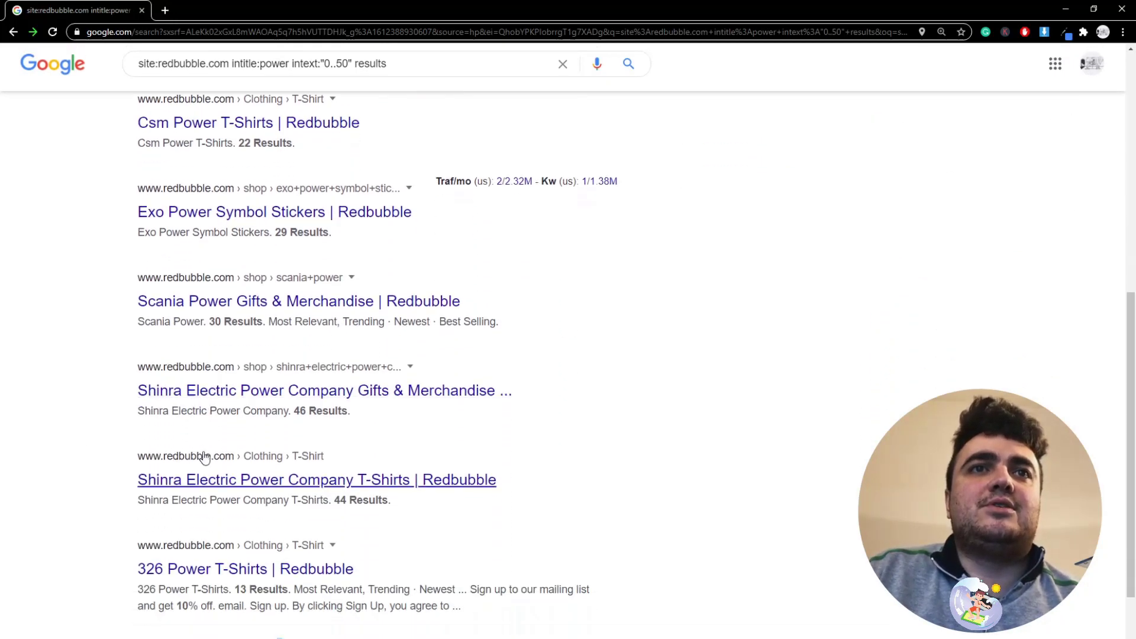
scroll(209, 465, down, 1)
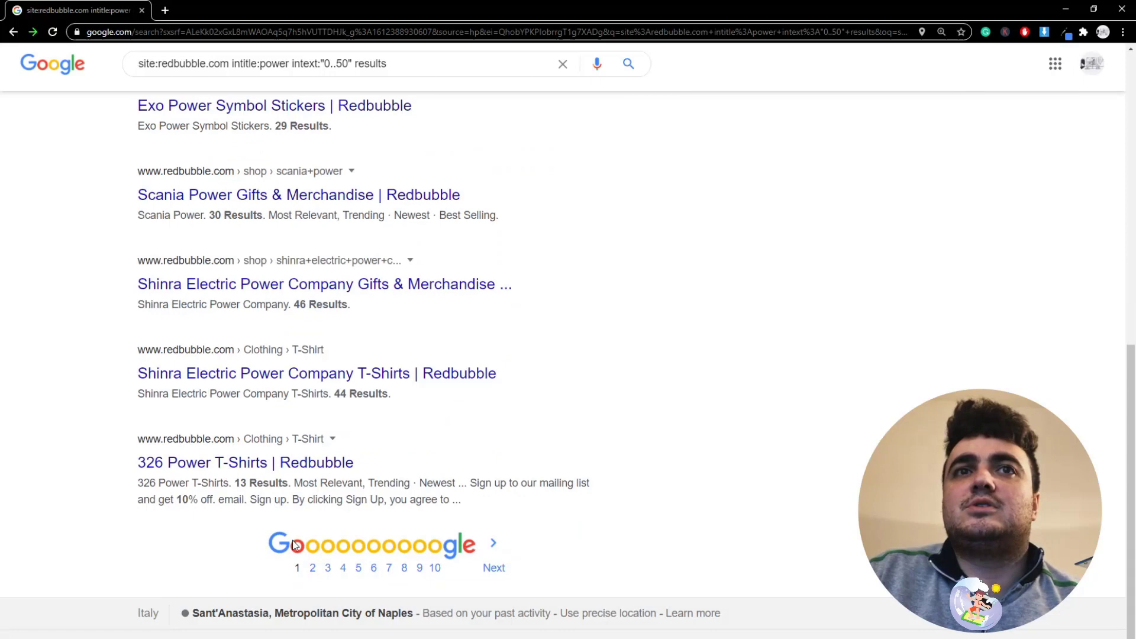
Show results page 2 and open the Semrush dashboard in a new tab
click(314, 568)
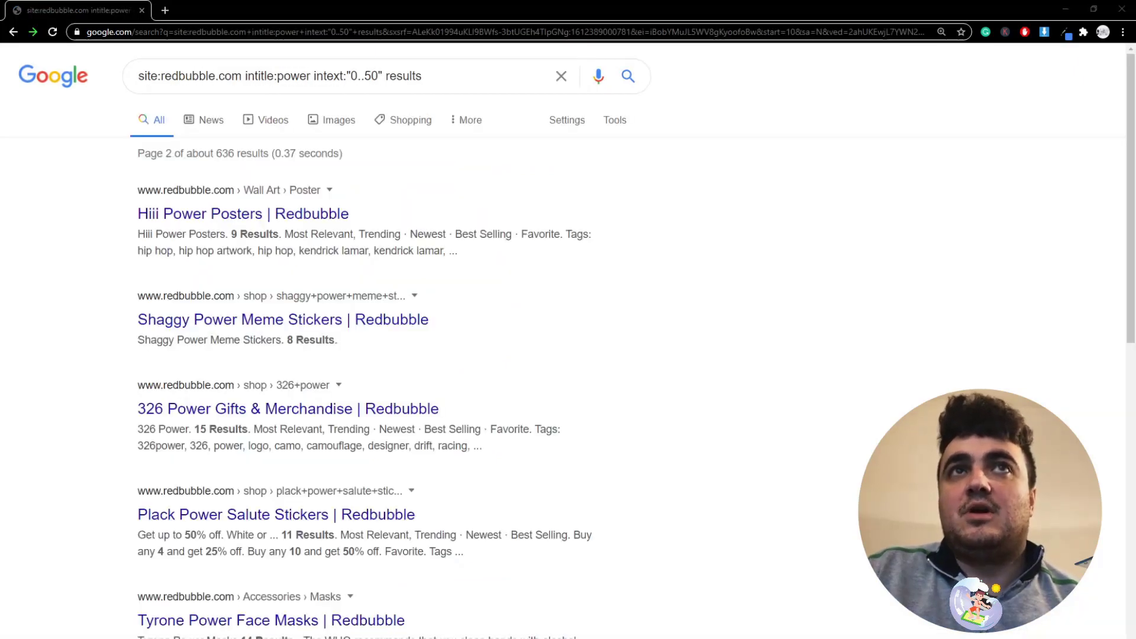
click(165, 10)
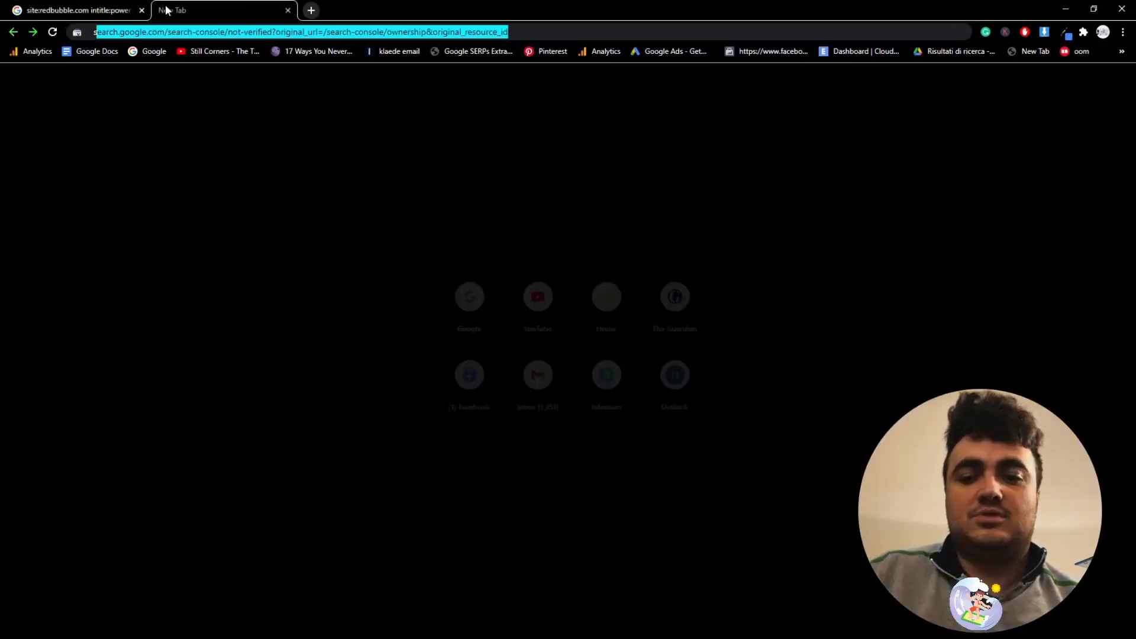
text(semr)
key(Return)
click(140, 6)
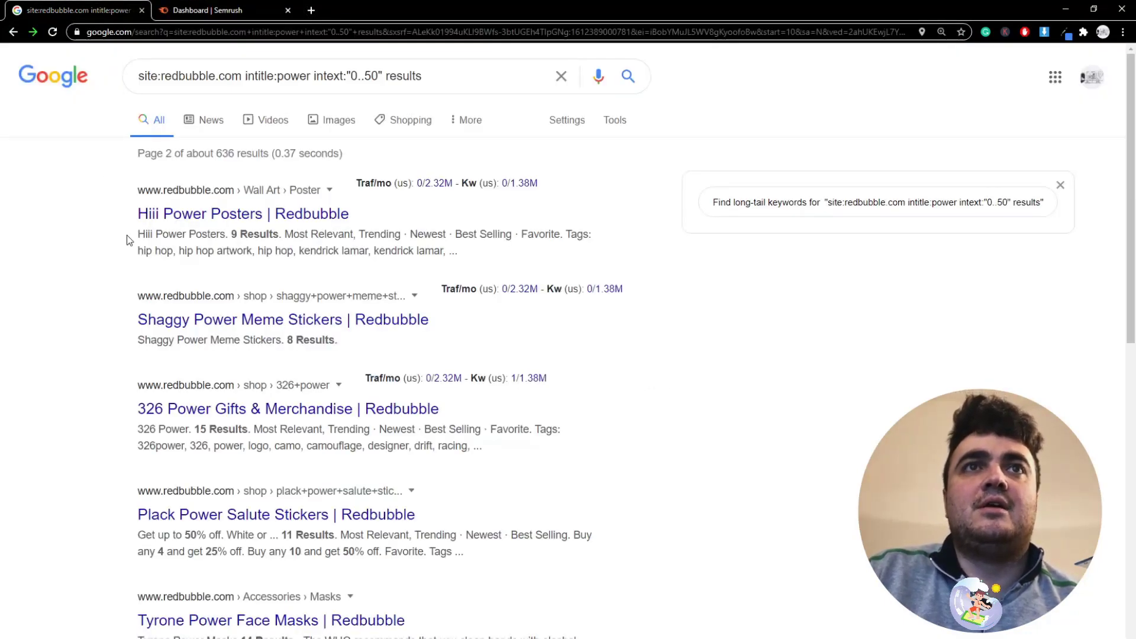
Open ahrefs.com/keyword-generator in another new tab
click(311, 9)
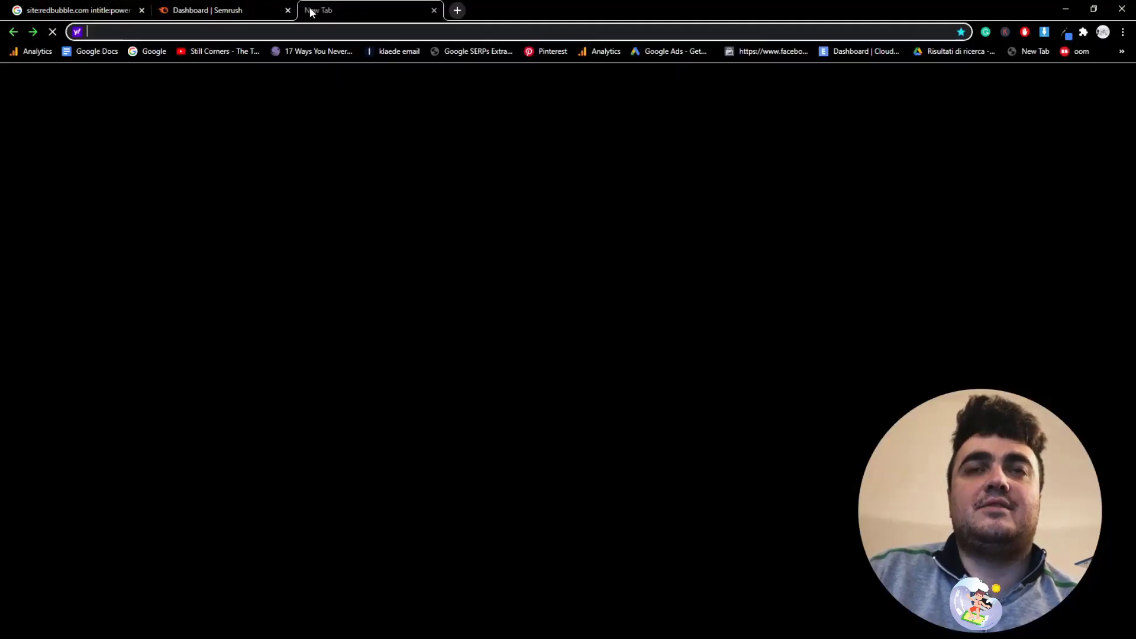
text(ahrefs.com/)
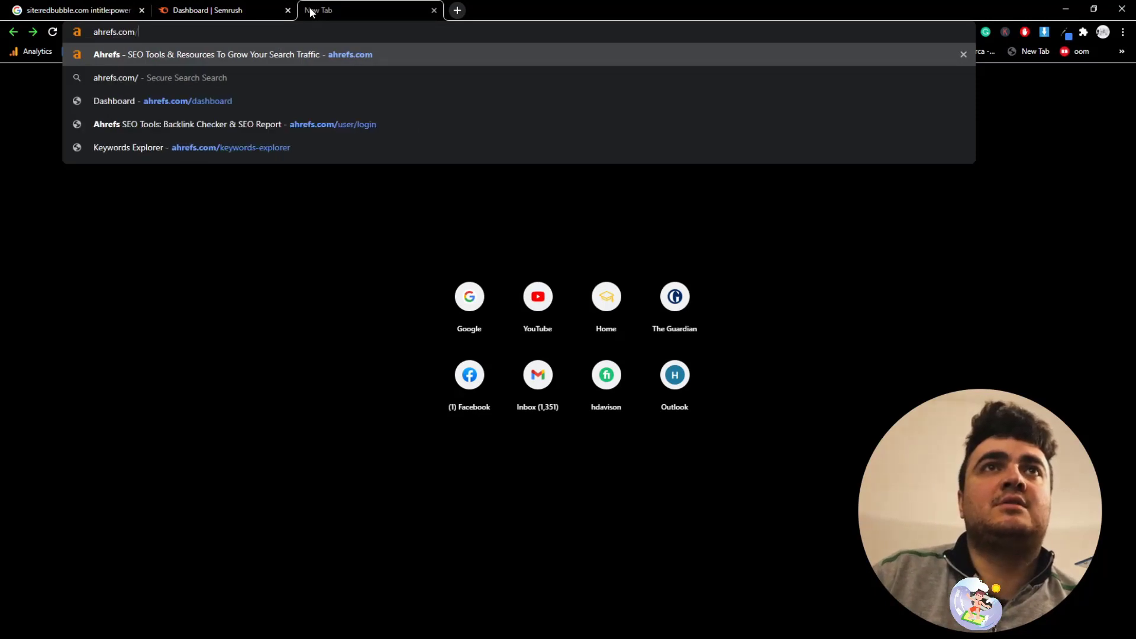
text(keywor)
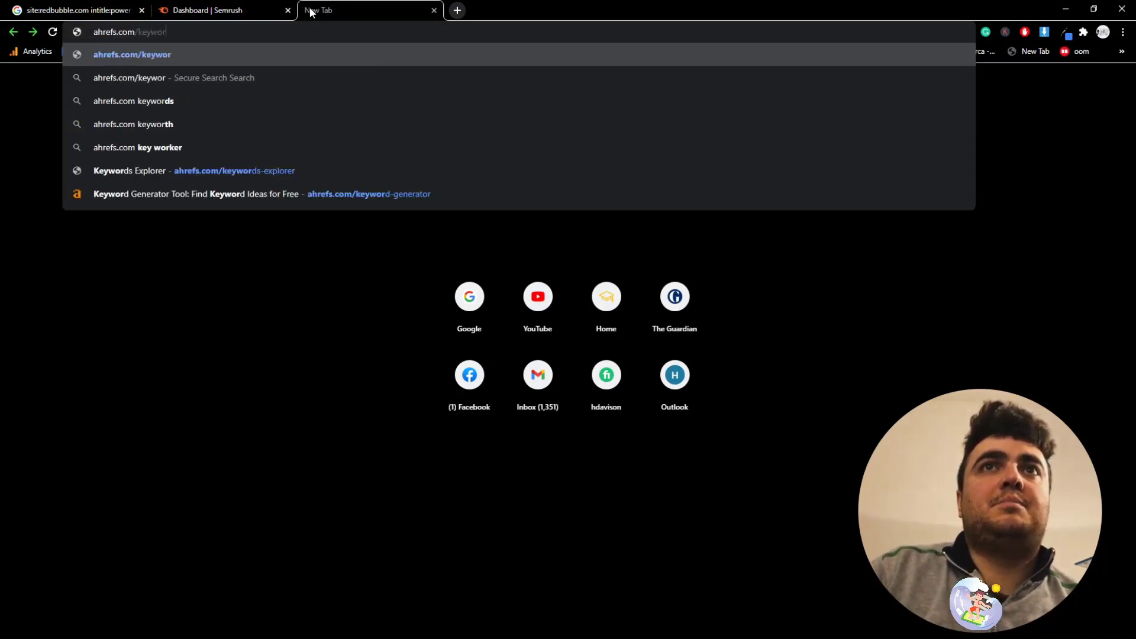
text(d-generator)
key(Return)
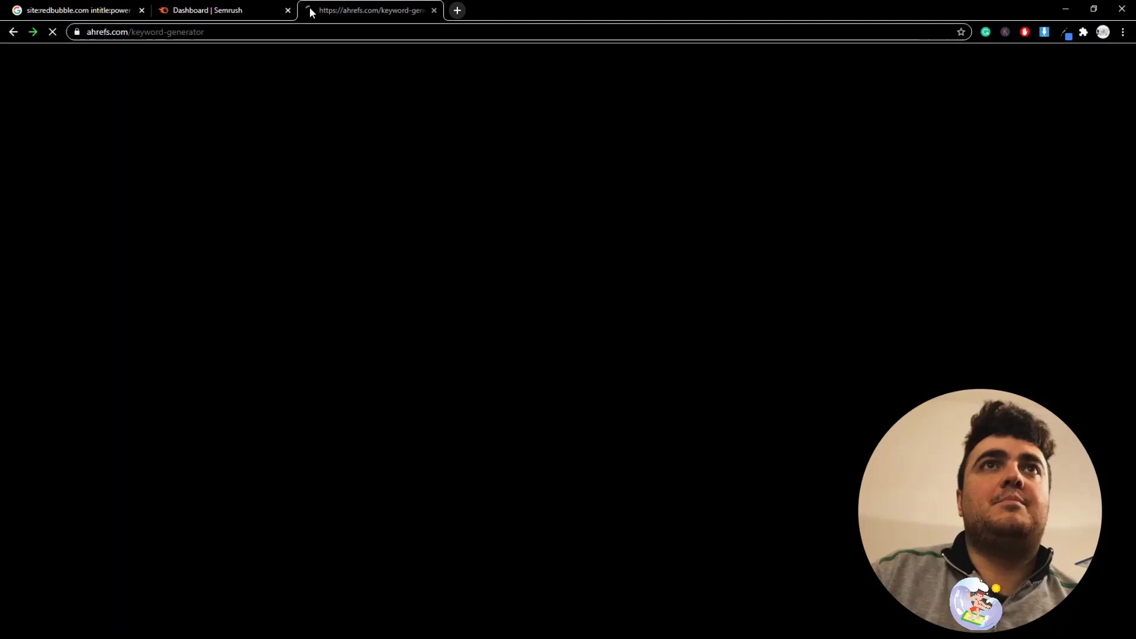
Copy 'Shaggy Power' from a Redbubble result title and look it up in ahrefs Keyword Generator
click(45, 5)
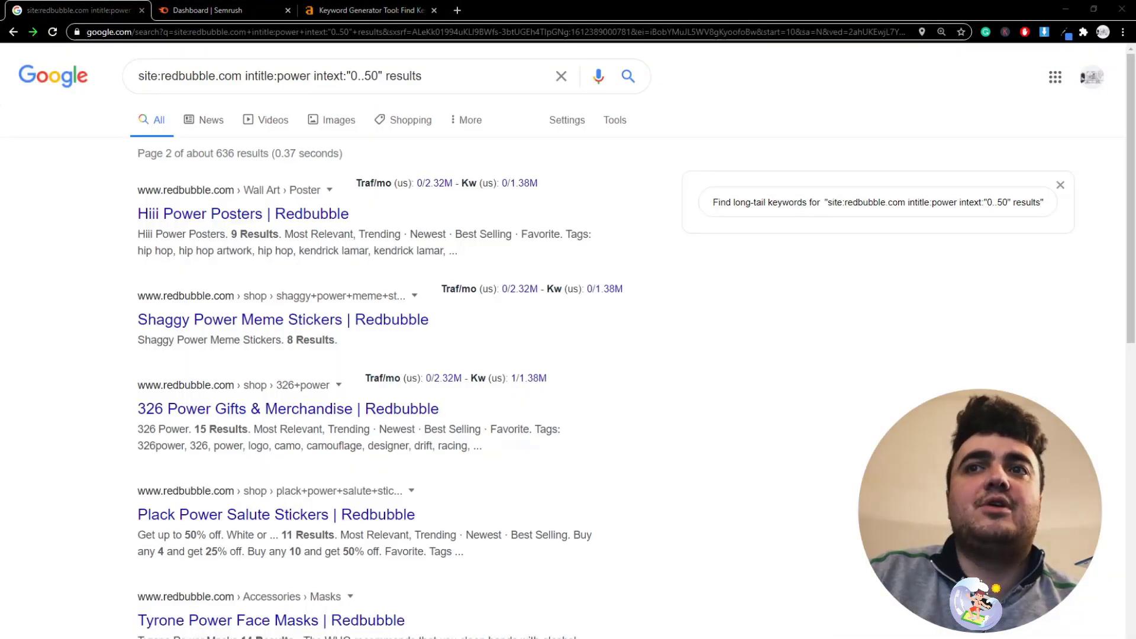
scroll(283, 354, down, 1)
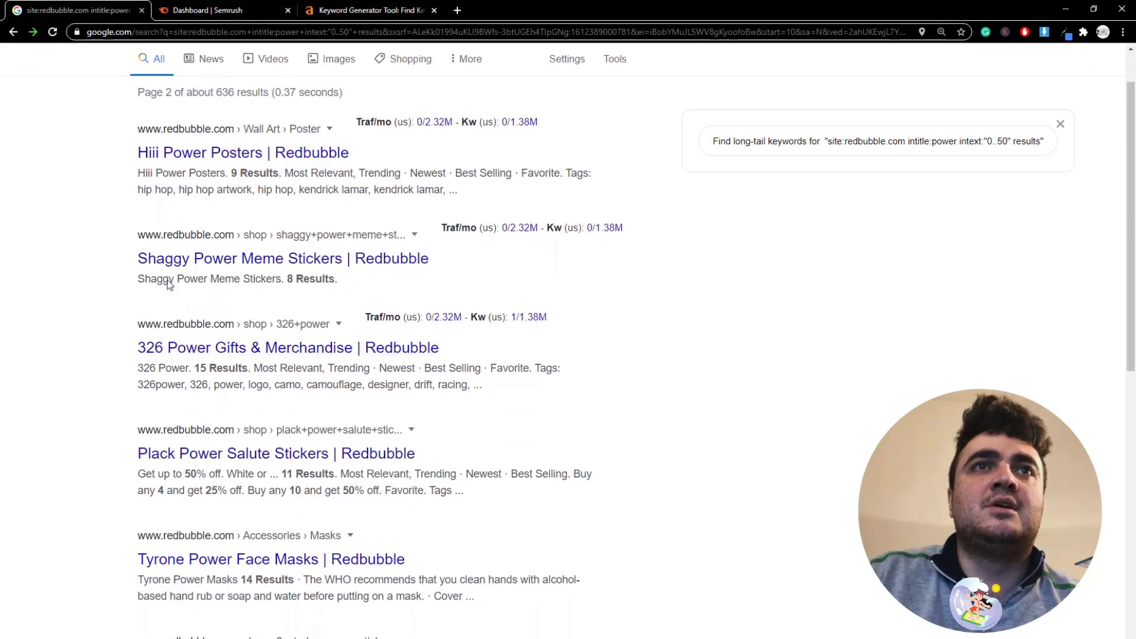
drag(119, 259, 243, 255)
key(ctrl+c)
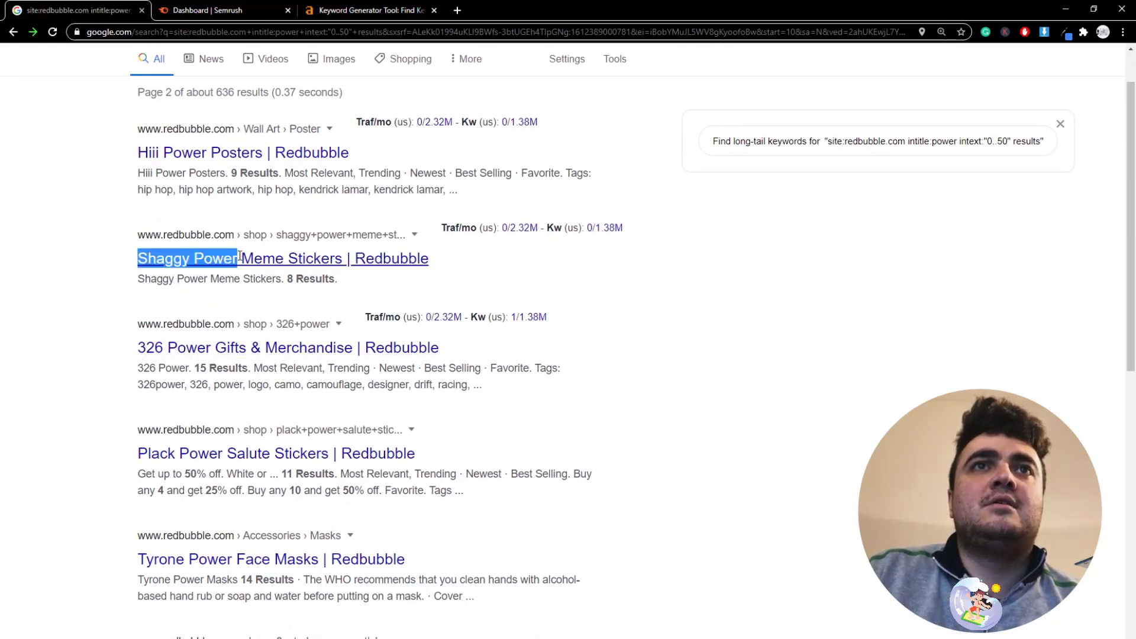
click(361, 10)
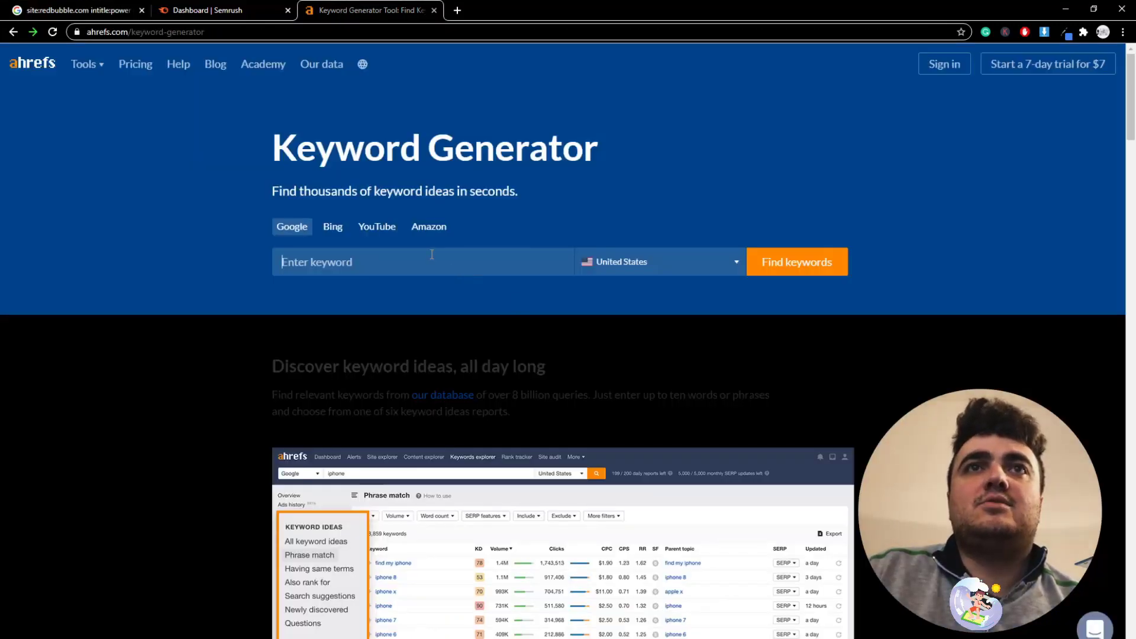
key(ctrl+v)
click(770, 261)
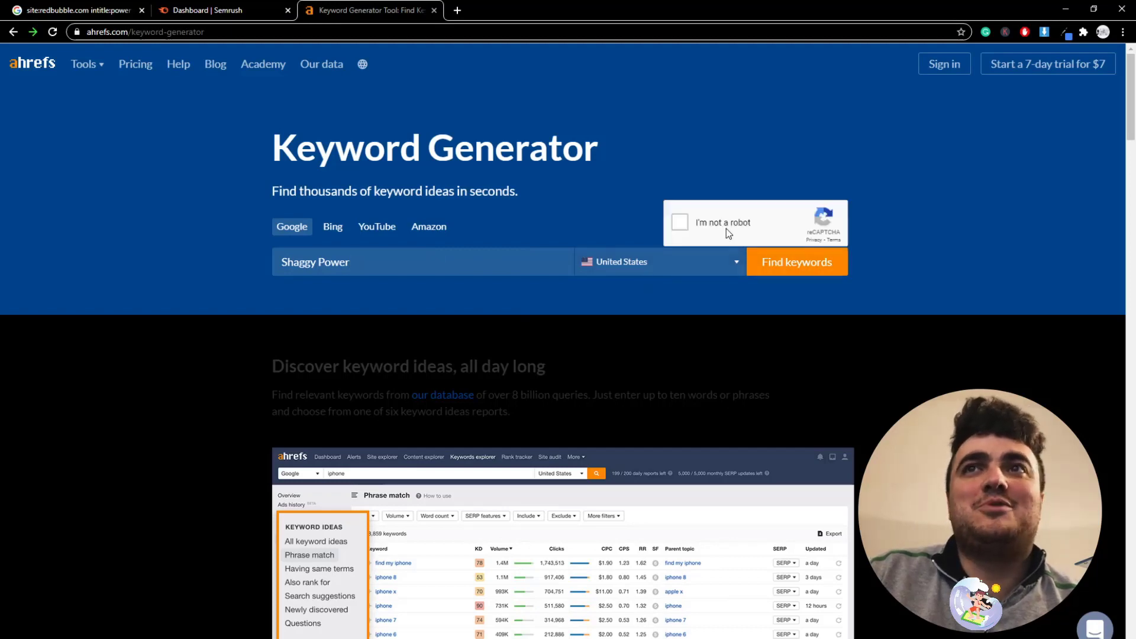
Pass the tractor image verification to load the Shaggy Power keyword ideas
click(672, 230)
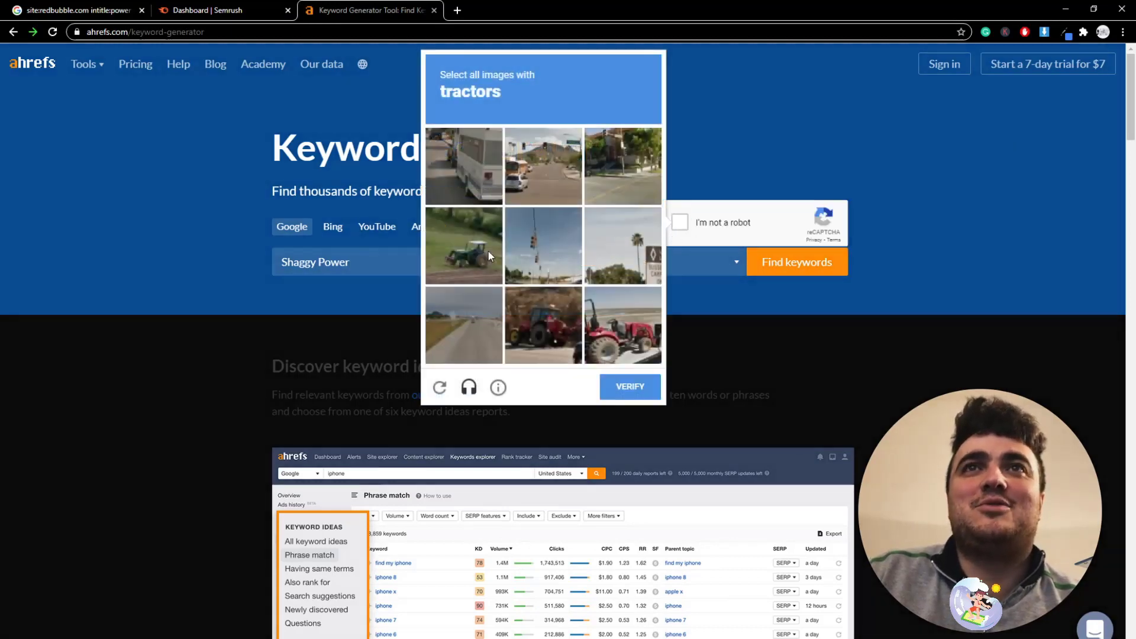
click(543, 325)
click(623, 325)
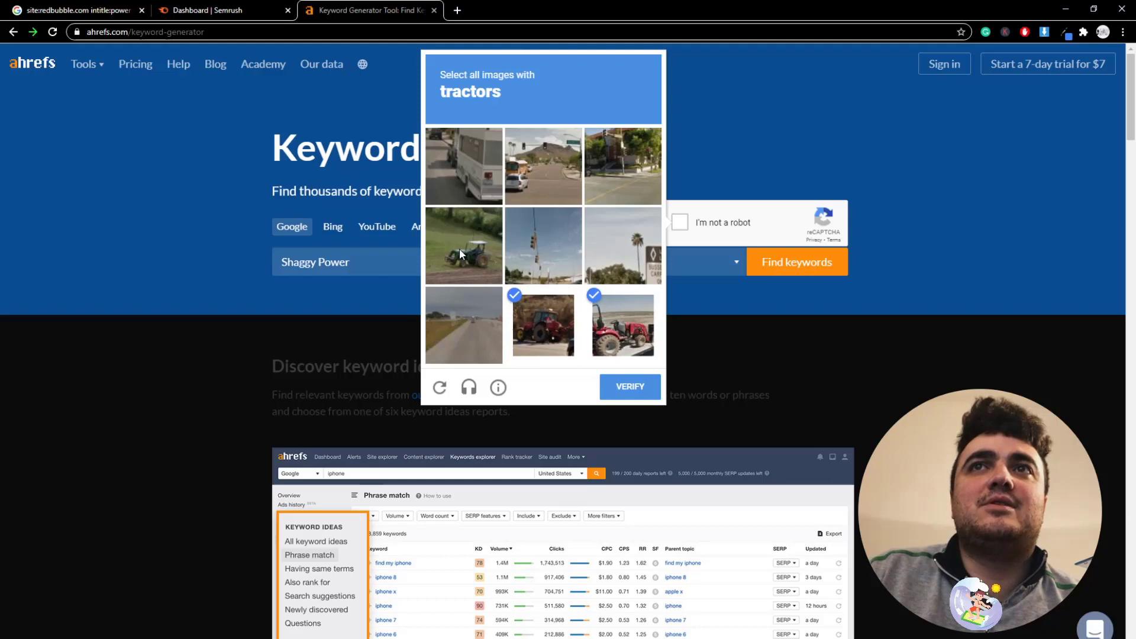
click(460, 246)
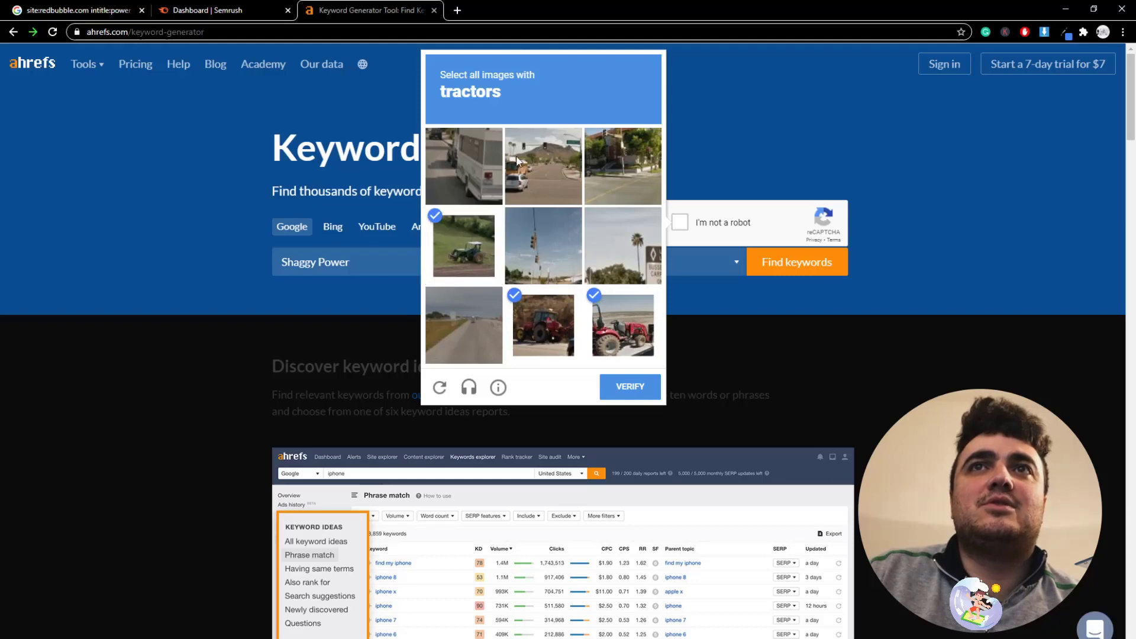
click(629, 390)
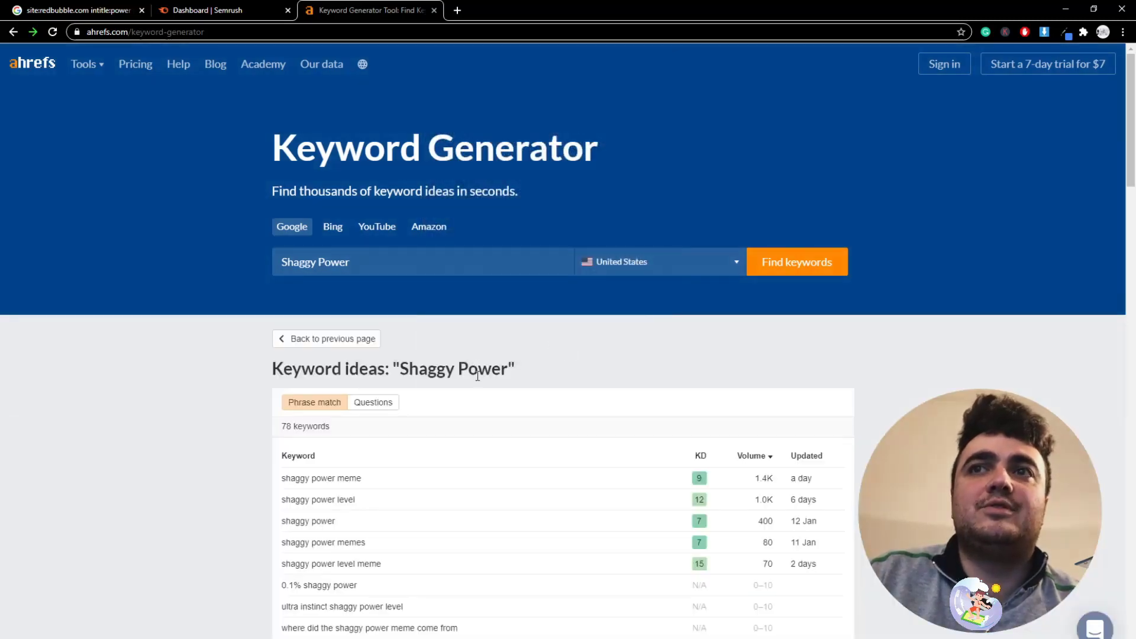
Select the top idea, 'shaggy power meme' at 1.4K volume
scroll(478, 375, down, 1)
drag(362, 415, 285, 413)
key(ctrl+c)
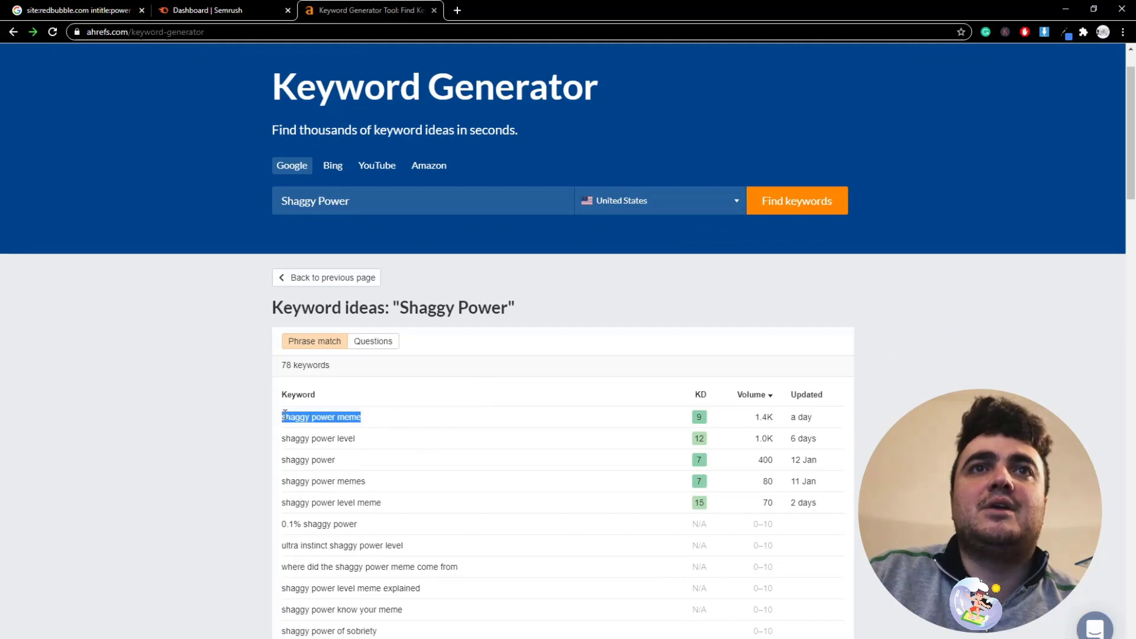
click(119, 11)
click(319, 9)
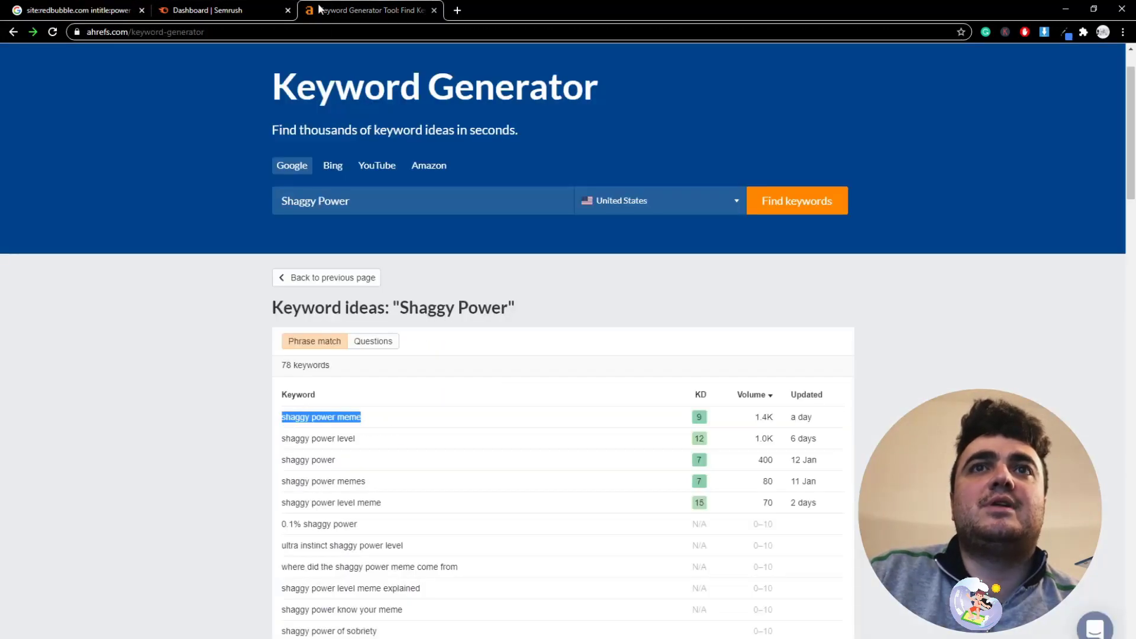
key(alt+Tab)
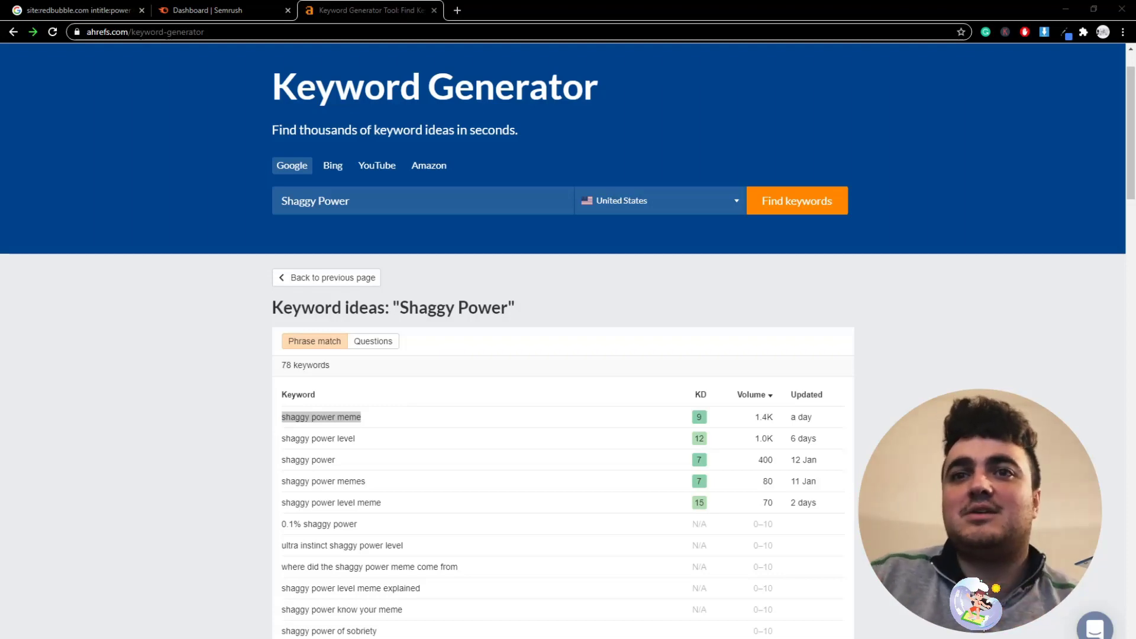
Open google.com in a new tab and search 'shaggy power meme'
click(426, 19)
click(457, 10)
text(google.com)
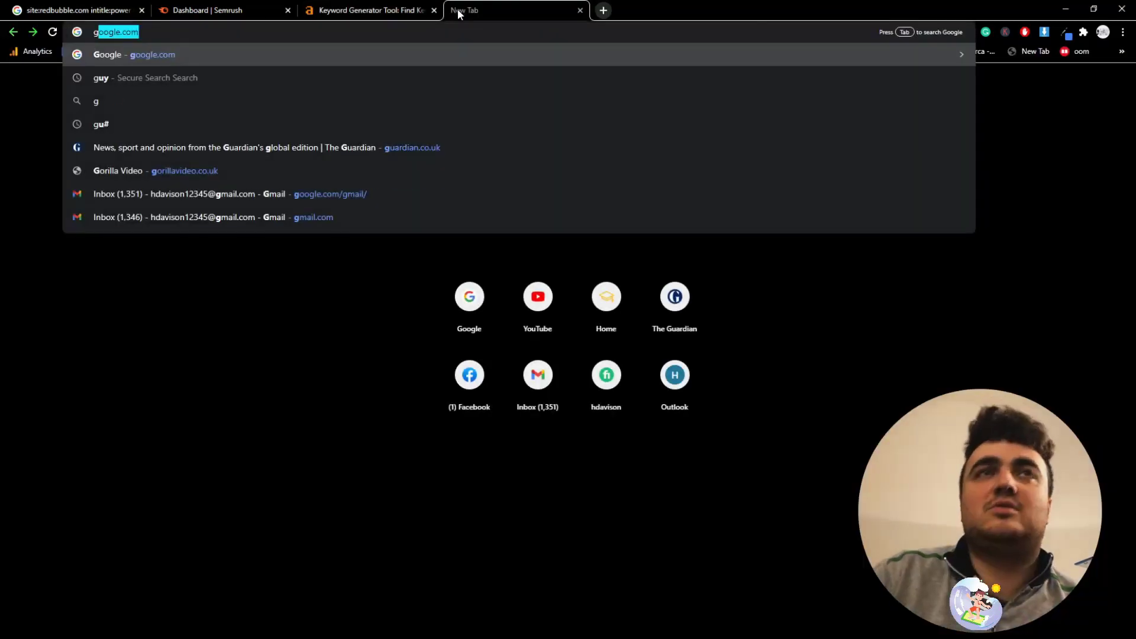
key(Return)
key(ctrl+v)
key(Return)
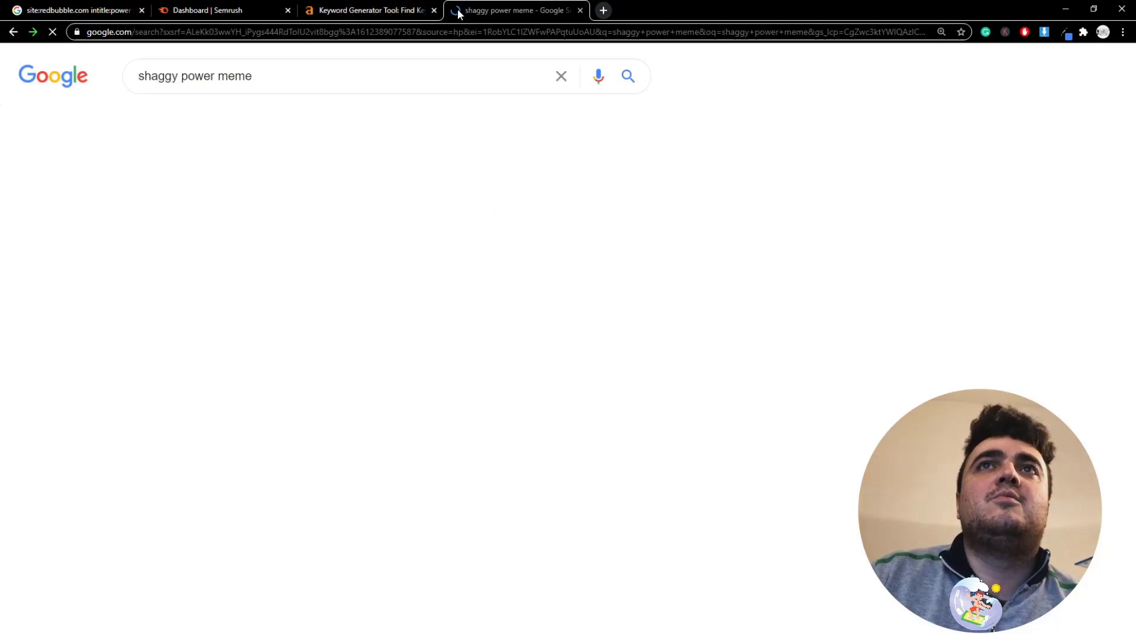
Search the results page for 'redbub' and compare against the ahrefs keyword ideas
key(ctrl+f)
text(redbub)
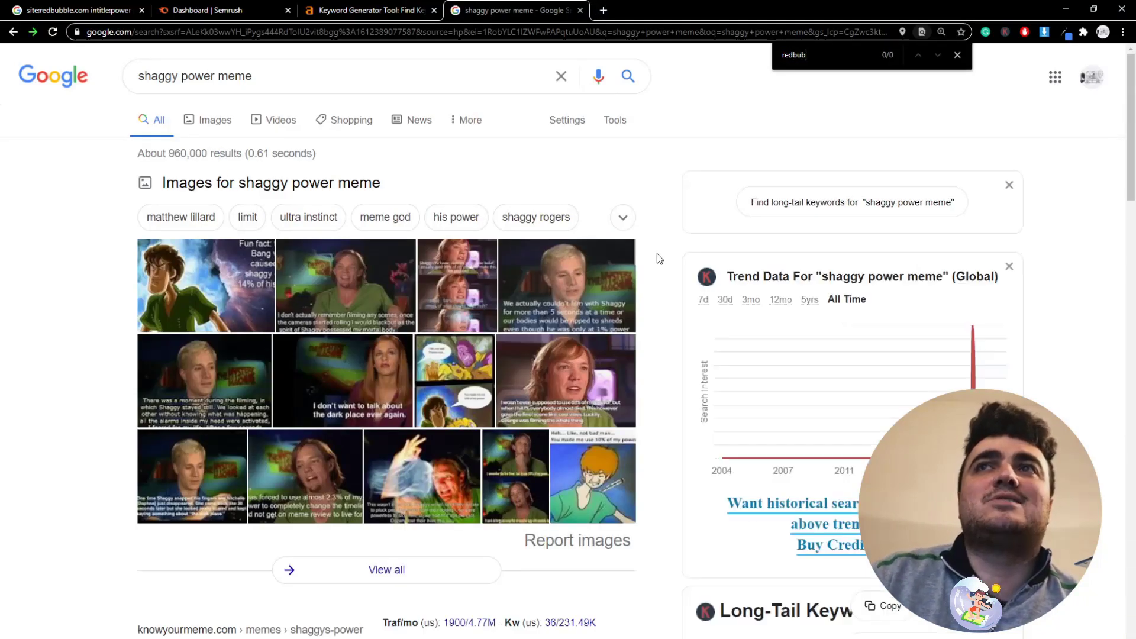
scroll(185, 470, down, 6)
scroll(185, 470, down, 20)
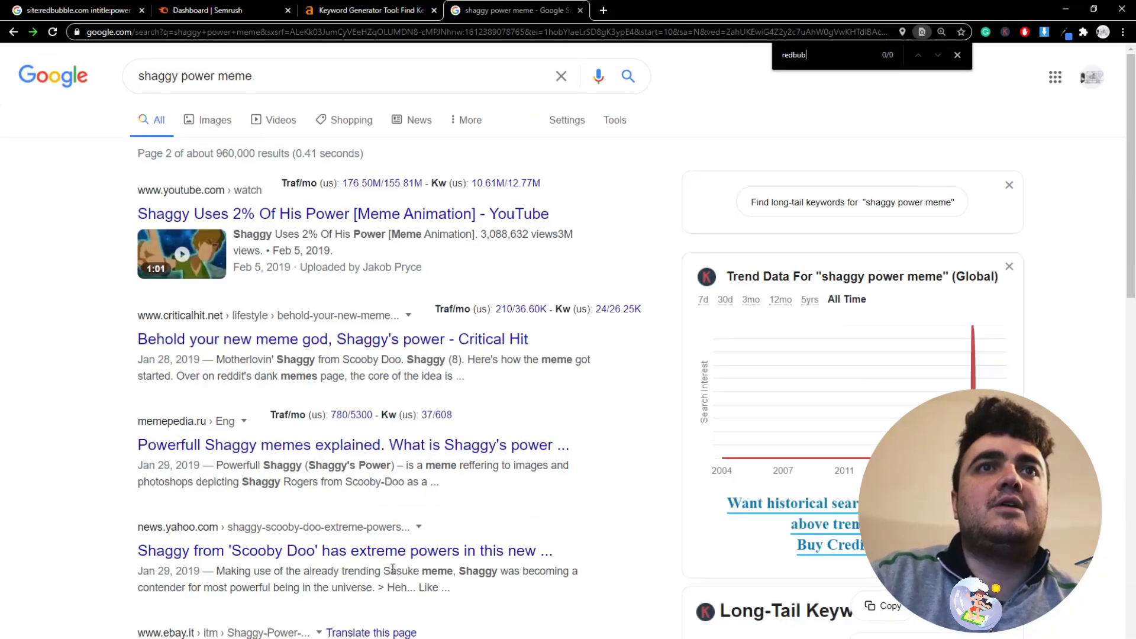
key(BackSpace)
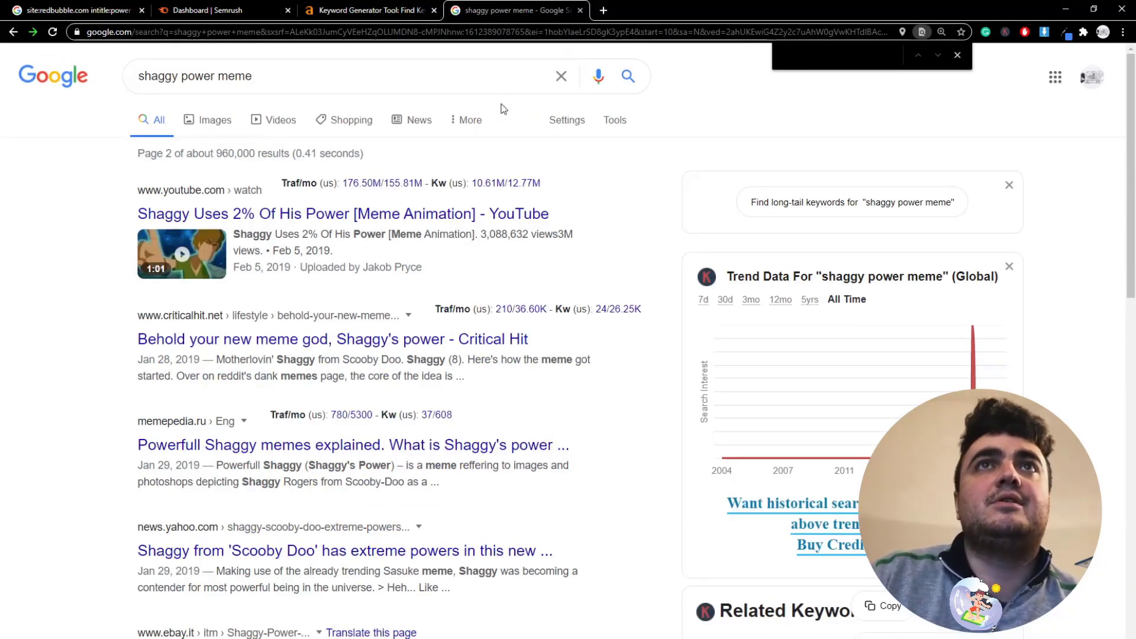
click(425, 8)
scroll(369, 501, down, 1)
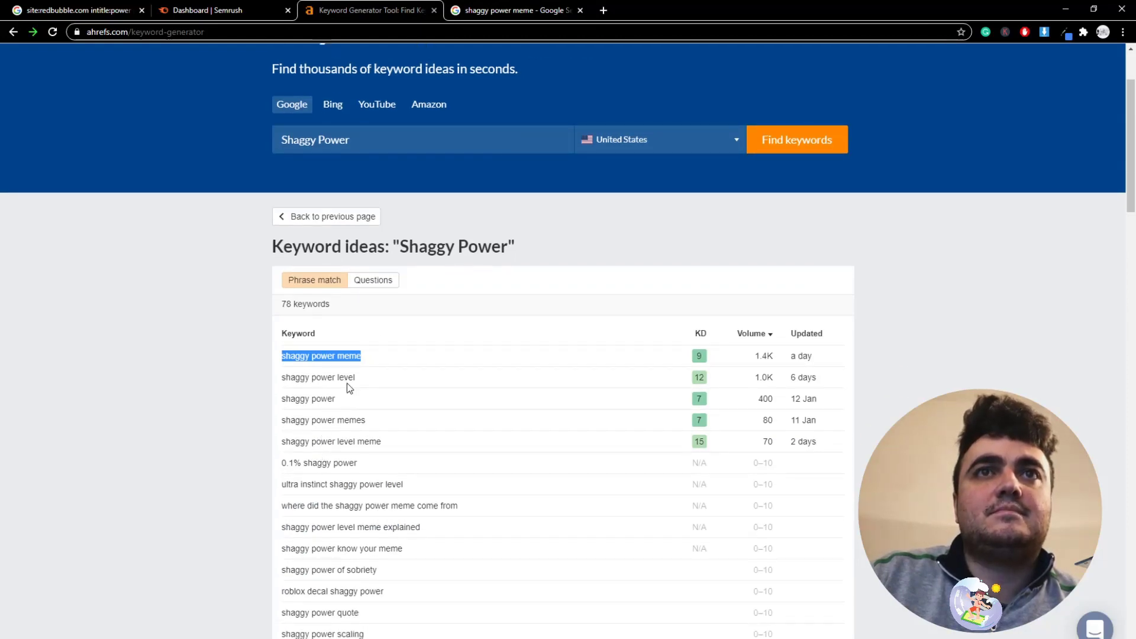
scroll(330, 461, up, 3)
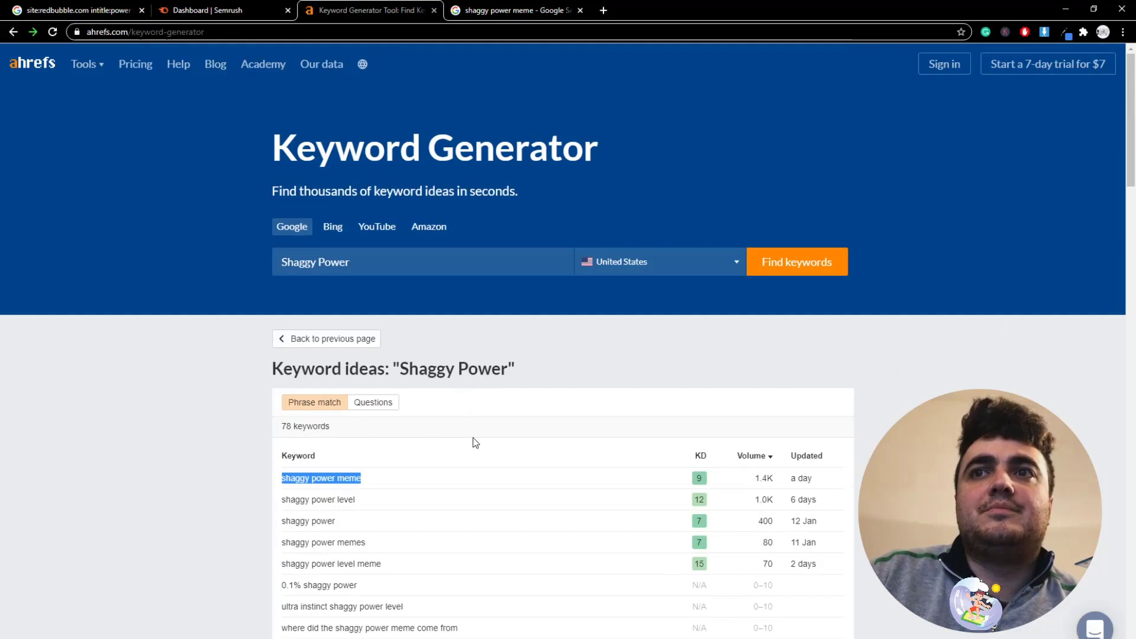
click(494, 8)
scroll(297, 419, down, 8)
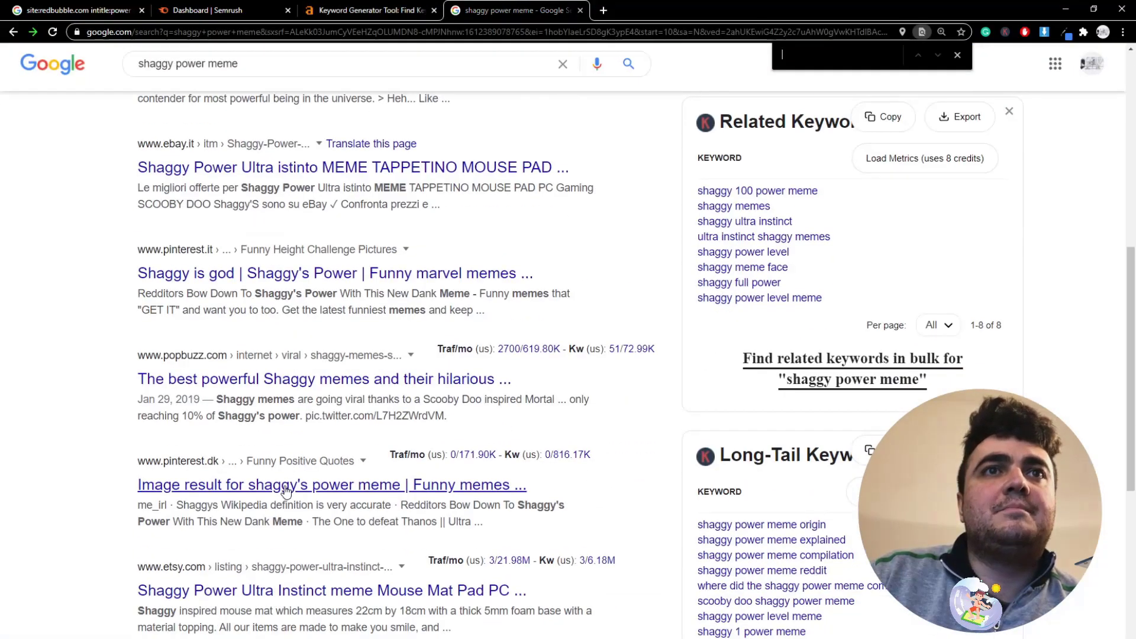
scroll(224, 318, down, 3)
scroll(259, 441, down, 2)
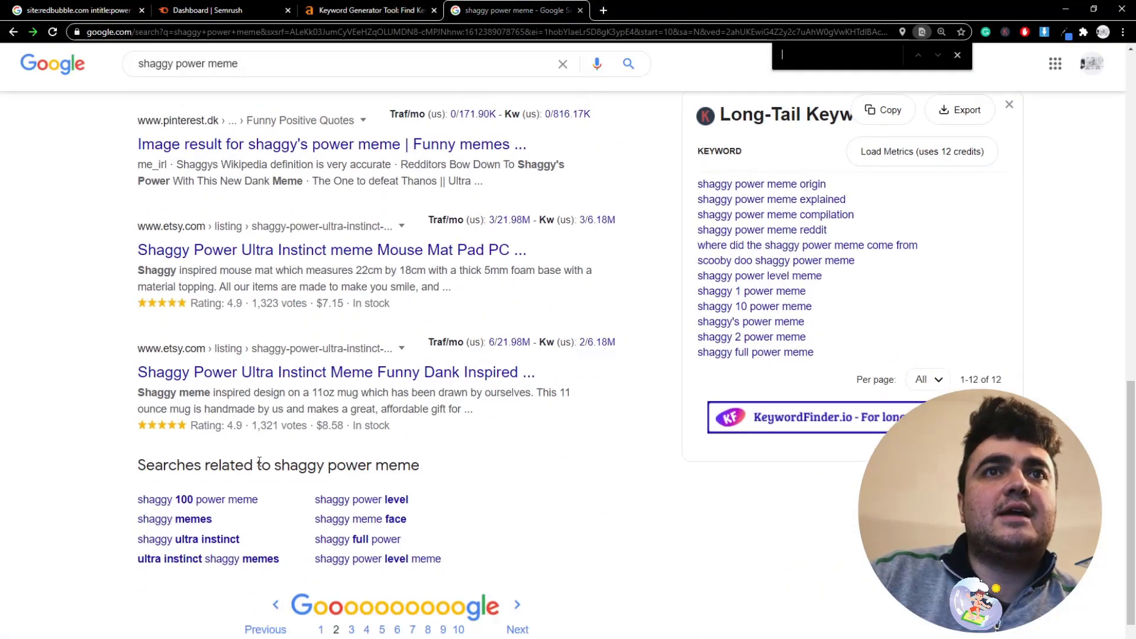
On results page 3, find 'redbub' and open the Redbubble listing in a new tab beside the first
click(353, 569)
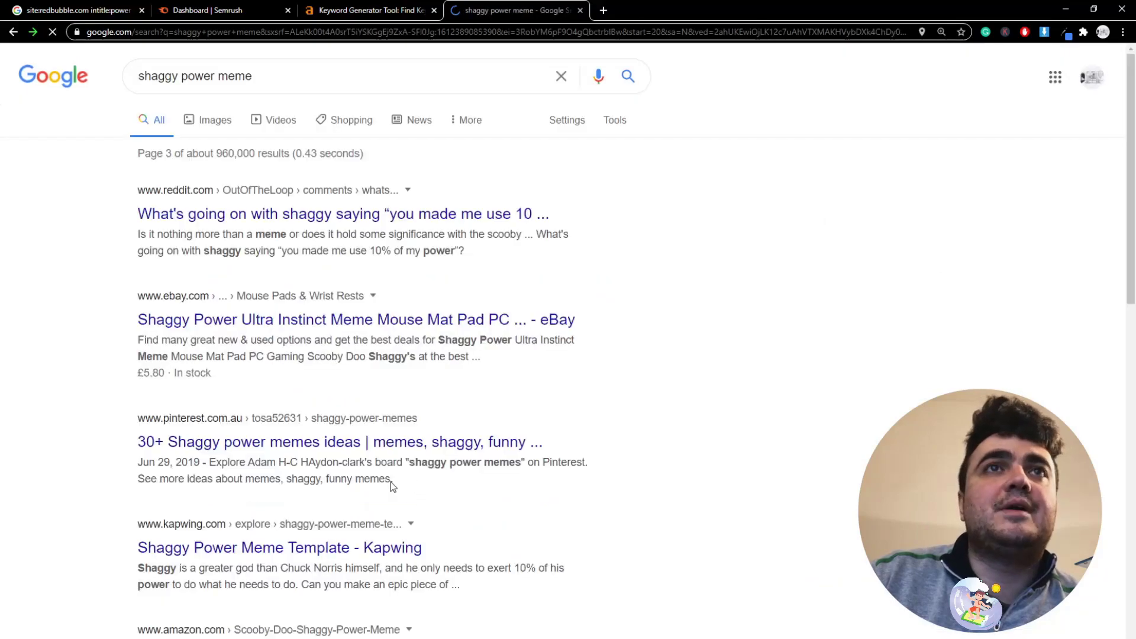
key(ctrl+f)
text(redbub)
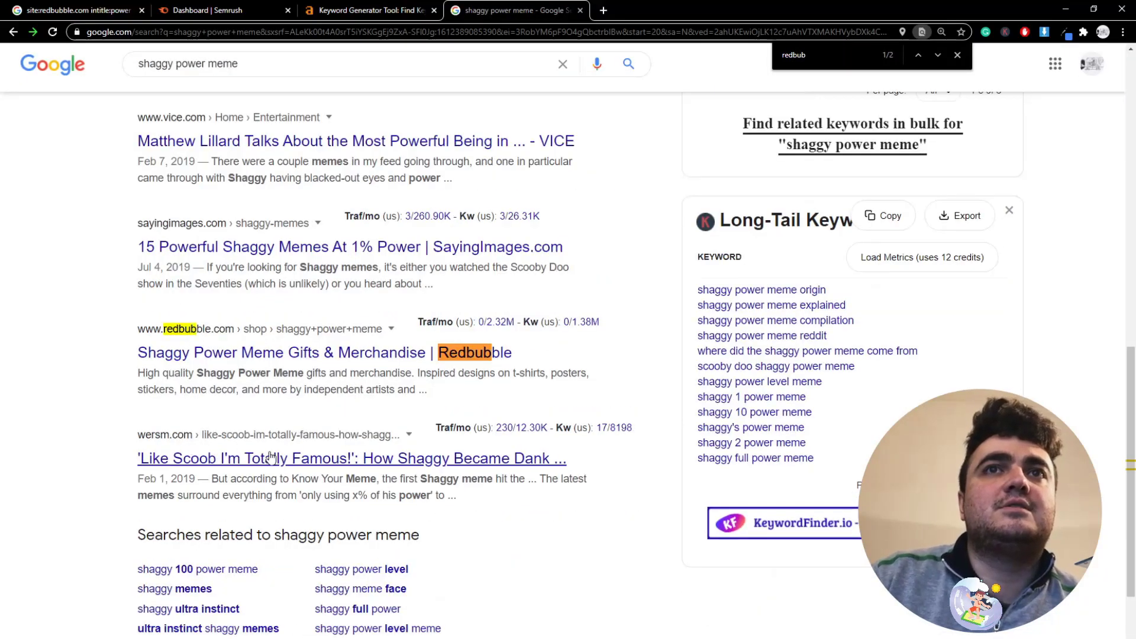
scroll(295, 405, up, 7)
scroll(295, 404, up, 3)
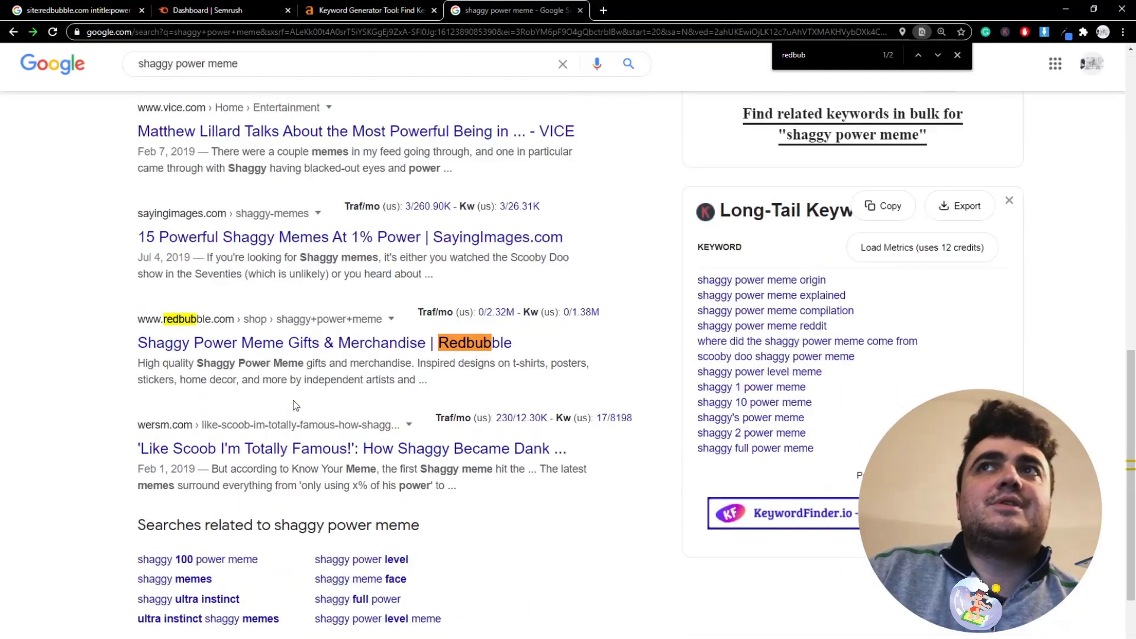
middle_click(296, 343)
drag(628, 10, 219, 7)
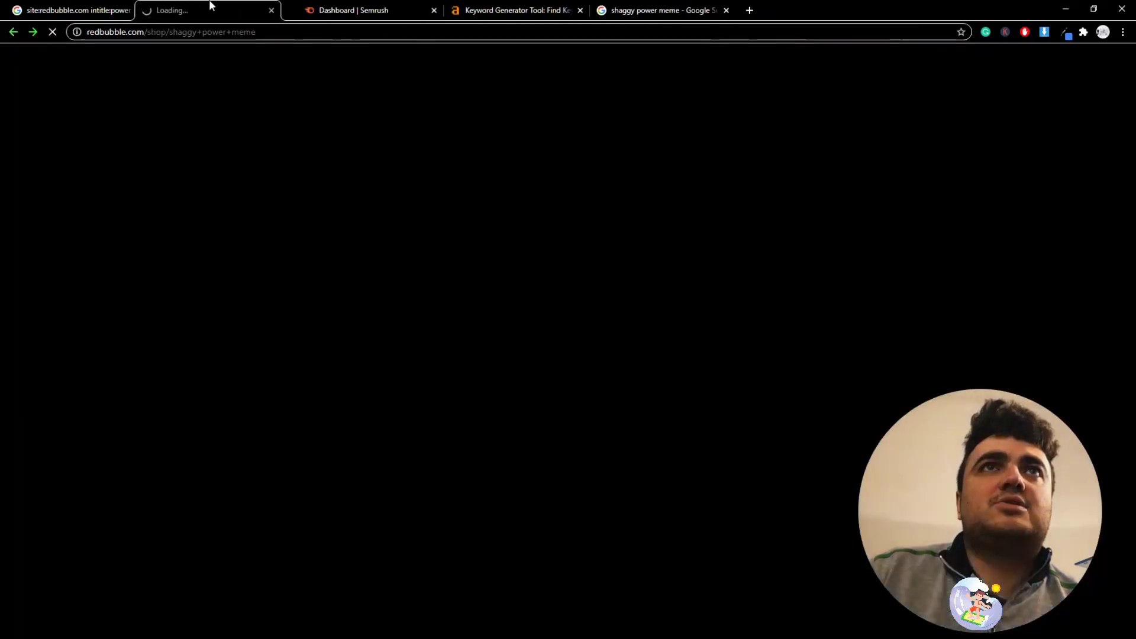
Check shaggy power meme's 1.4K volume in ahrefs, then open the Redbubble tab
click(367, 10)
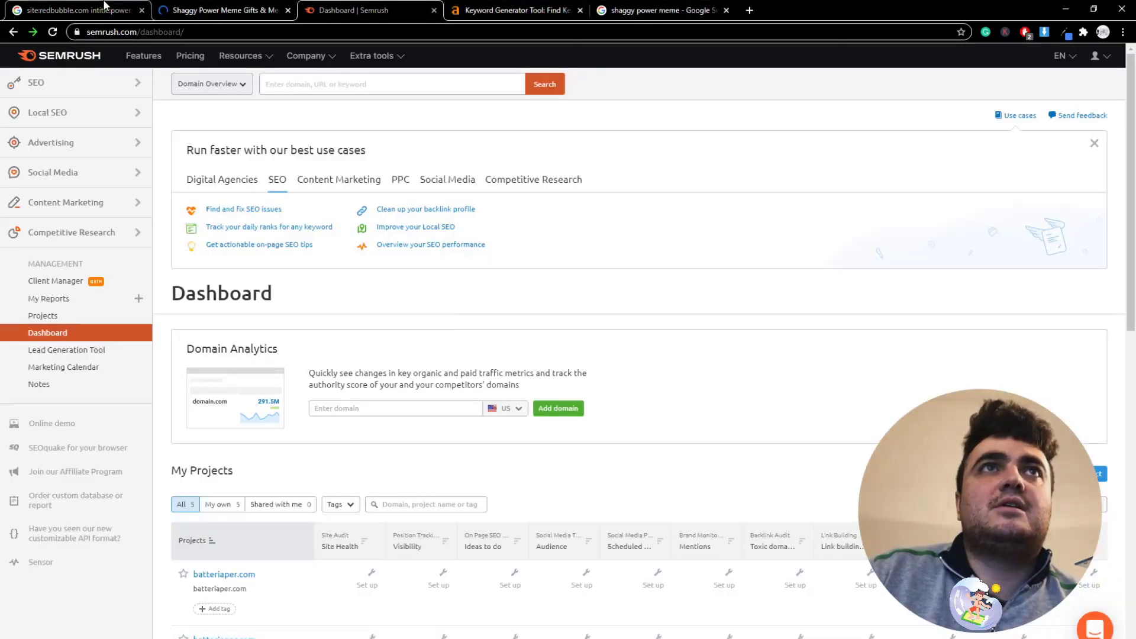
click(512, 10)
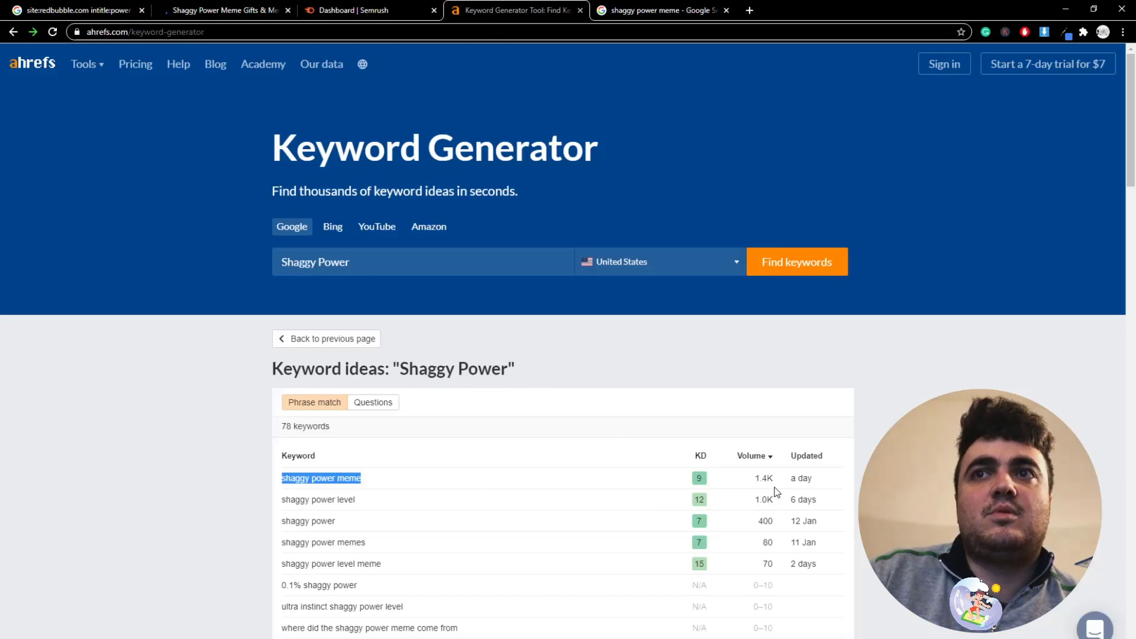
key(alt+Tab)
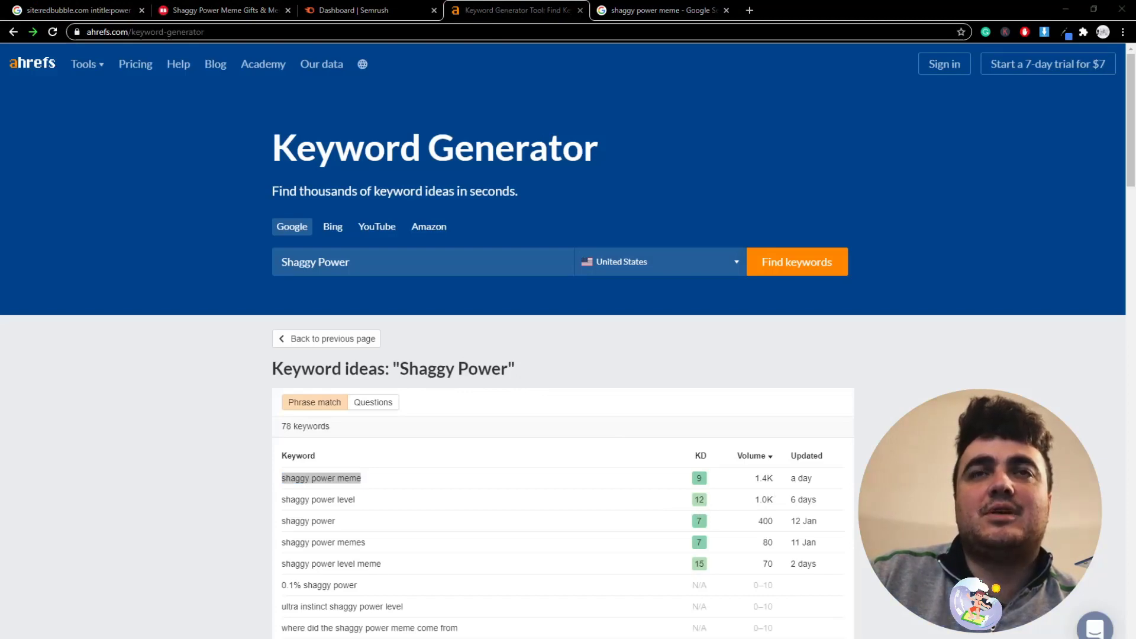
key(alt+Tab)
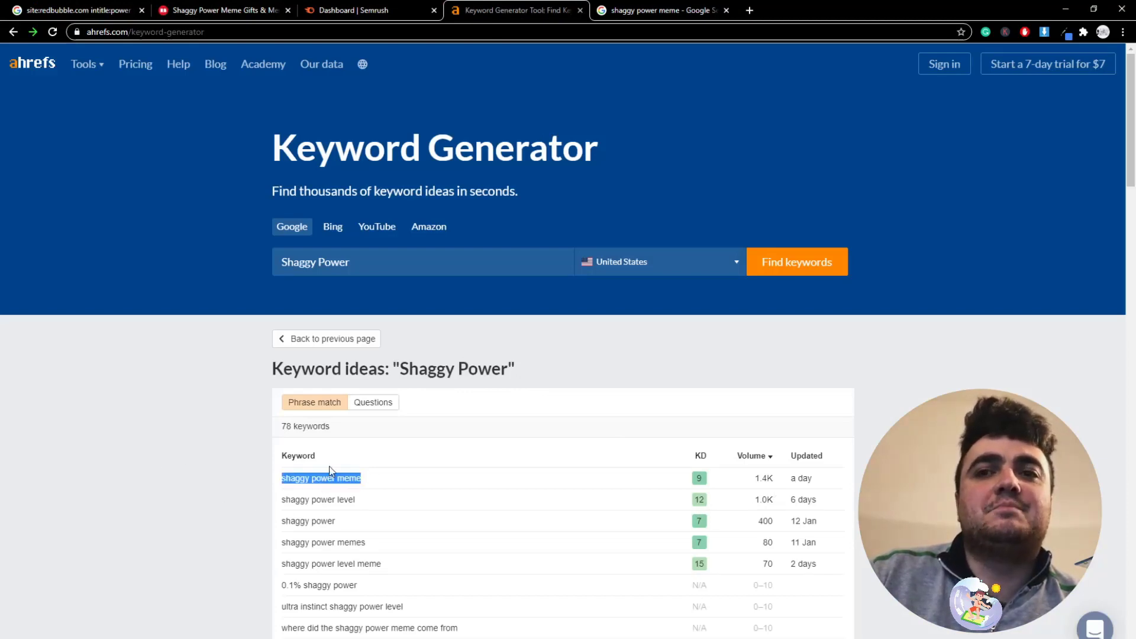
click(367, 10)
click(225, 10)
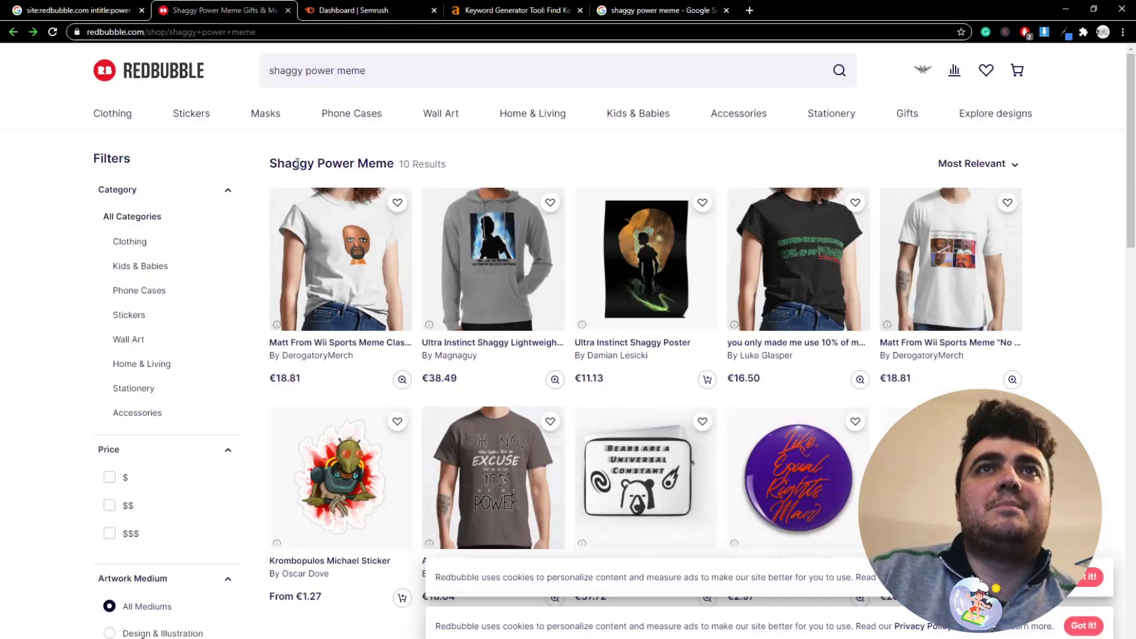
Select Redbubble's '10 Results' count for Shaggy Power Meme and return to the Google results
triple_click(414, 164)
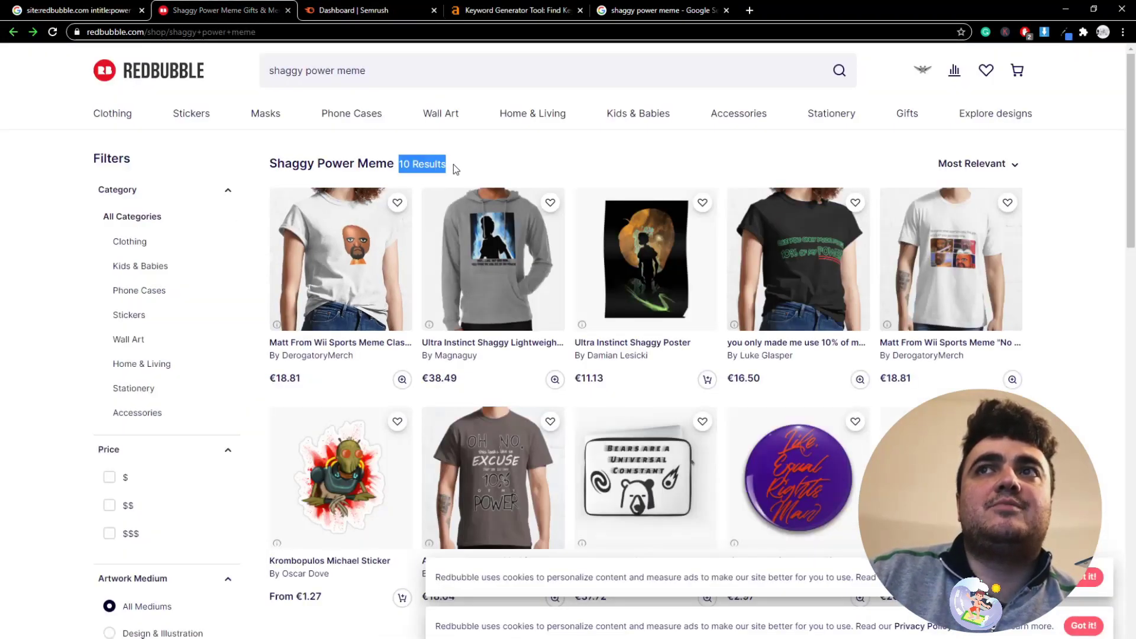
right_click(424, 140)
click(452, 156)
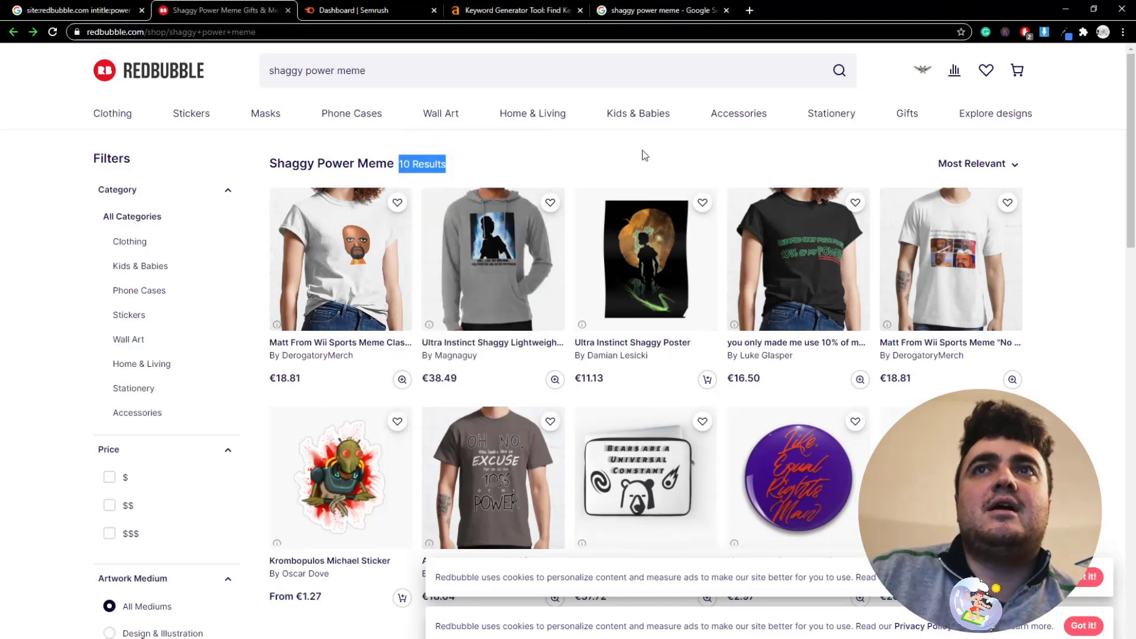
click(637, 148)
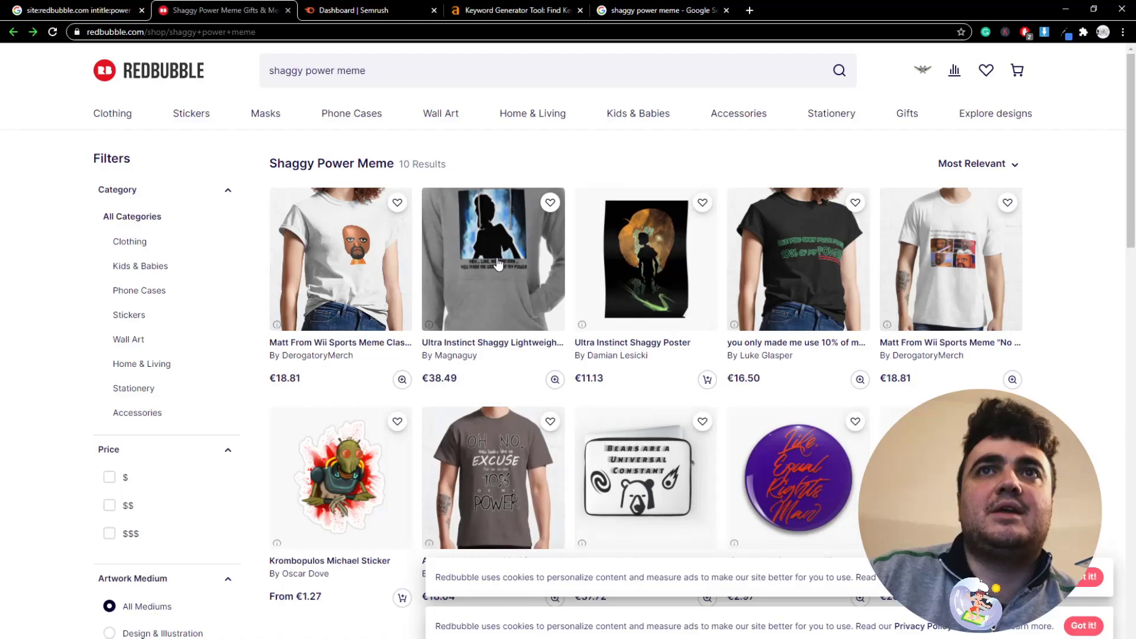
scroll(684, 479, down, 3)
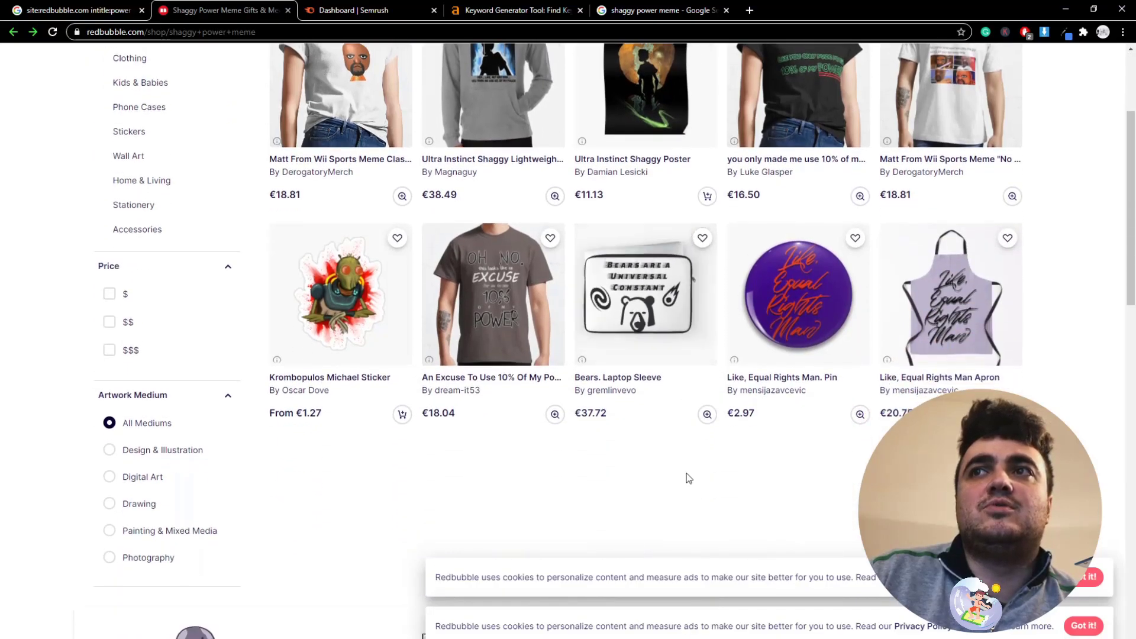
scroll(684, 474, up, 3)
click(668, 10)
From results page 1, open Know Your Meme's 'Shaggy's Power' entry and dismiss the ad-block popup
scroll(320, 311, up, 8)
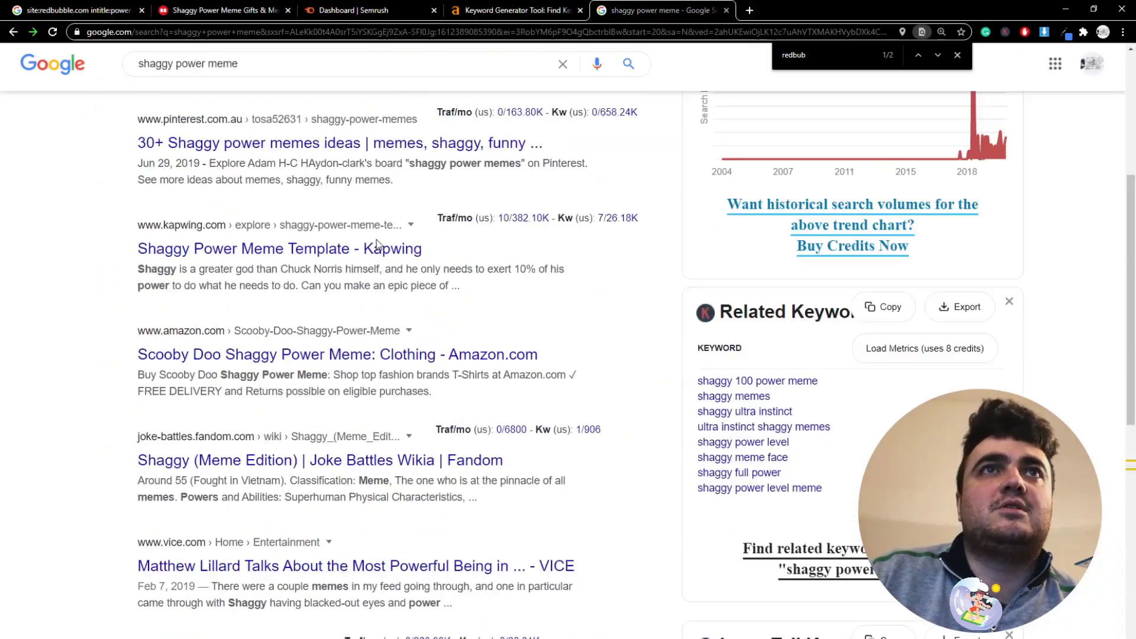
scroll(320, 311, down, 10)
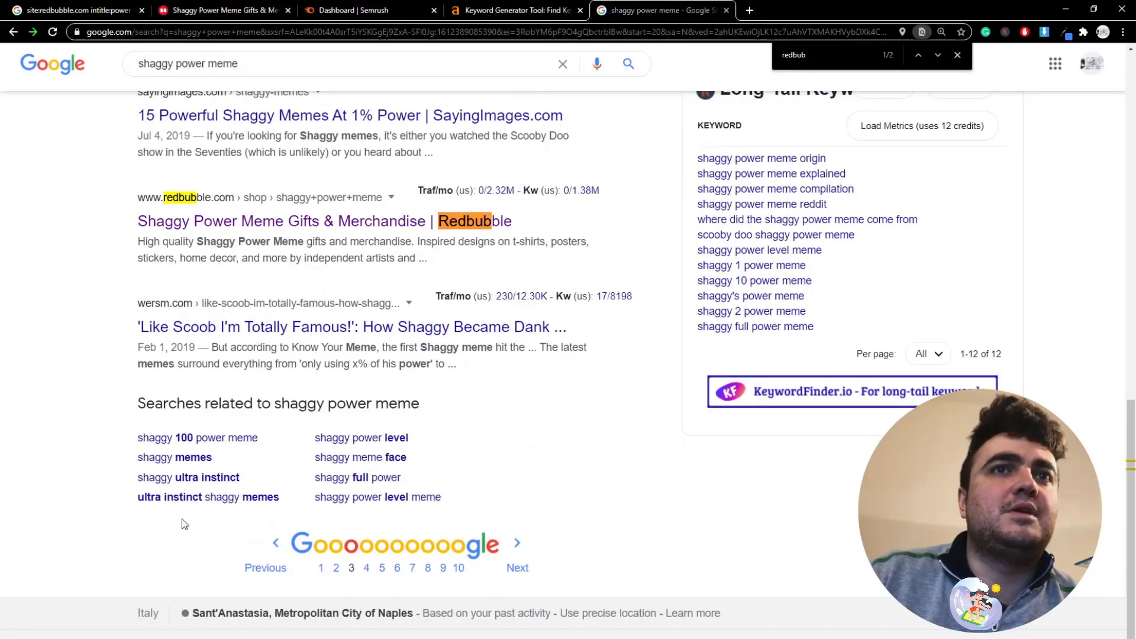
click(320, 568)
scroll(263, 334, down, 5)
scroll(263, 335, up, 5)
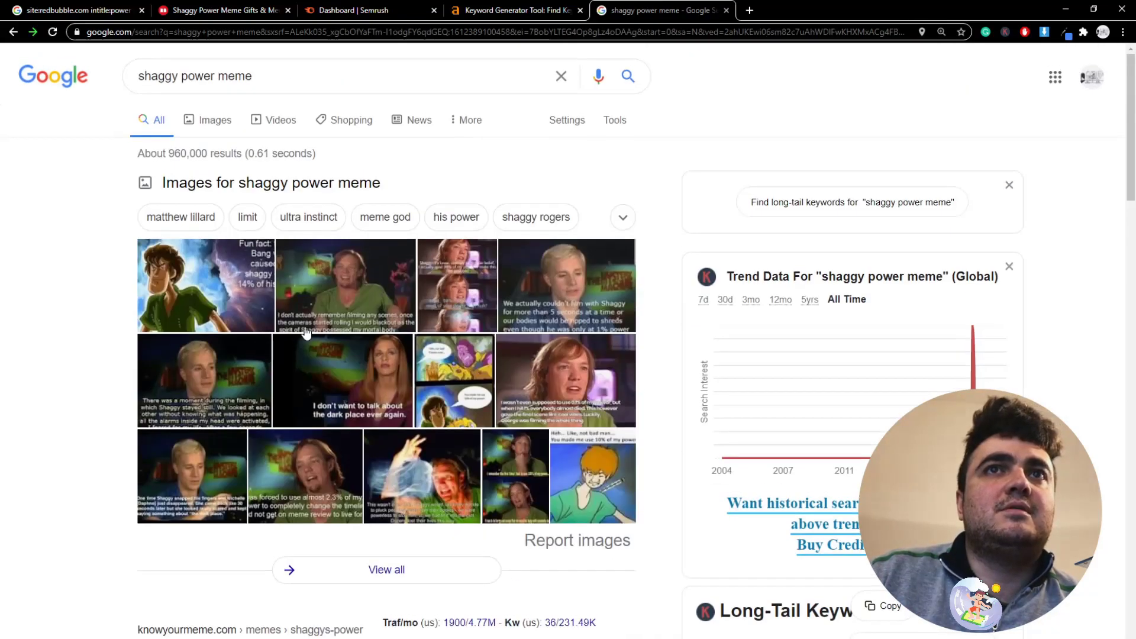
scroll(355, 363, down, 5)
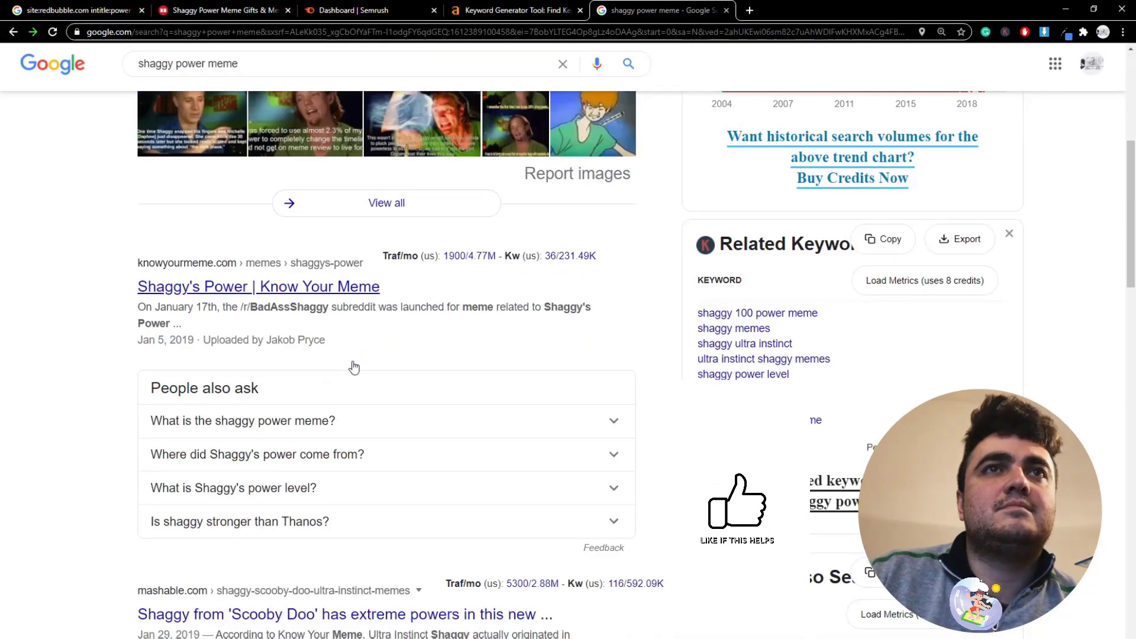
click(266, 288)
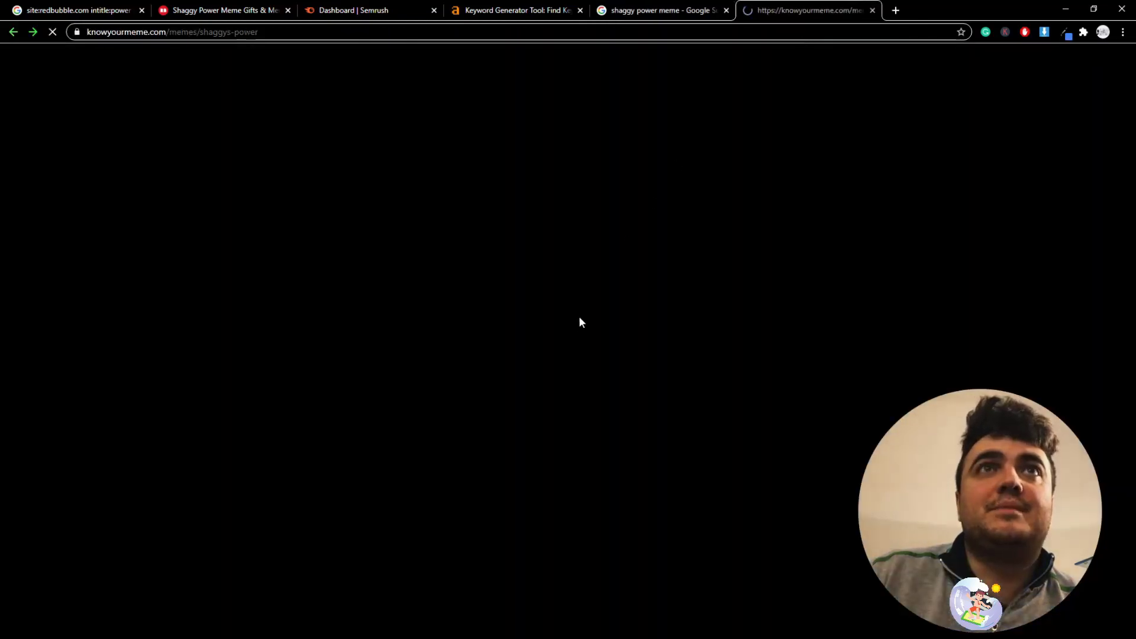
scroll(373, 385, down, 2)
scroll(374, 386, down, 4)
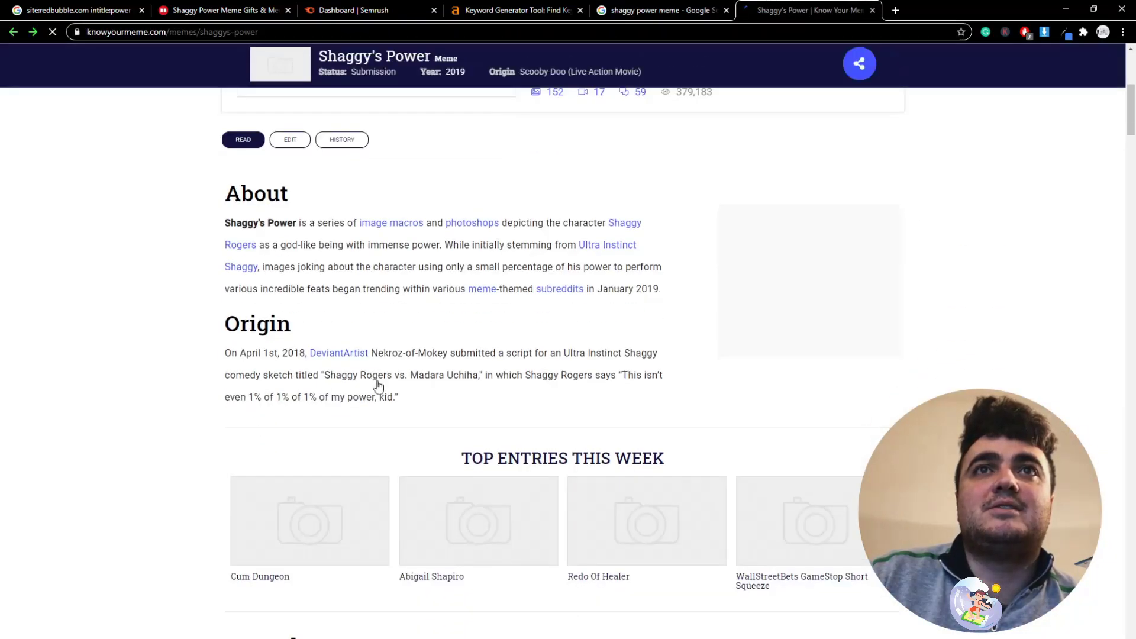
scroll(378, 385, up, 4)
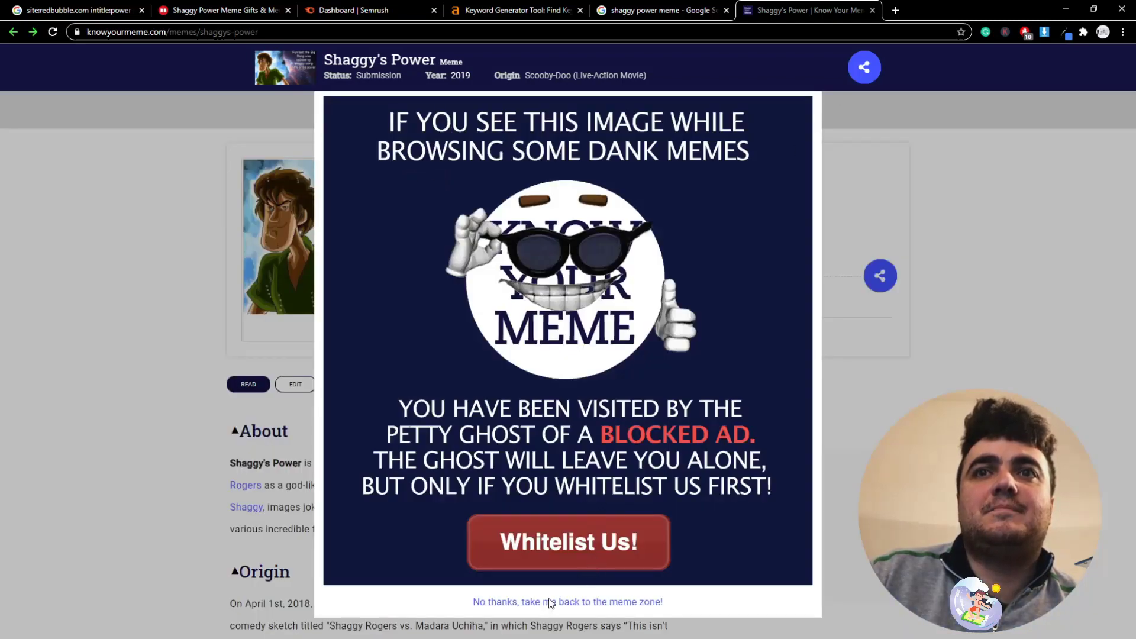
click(550, 603)
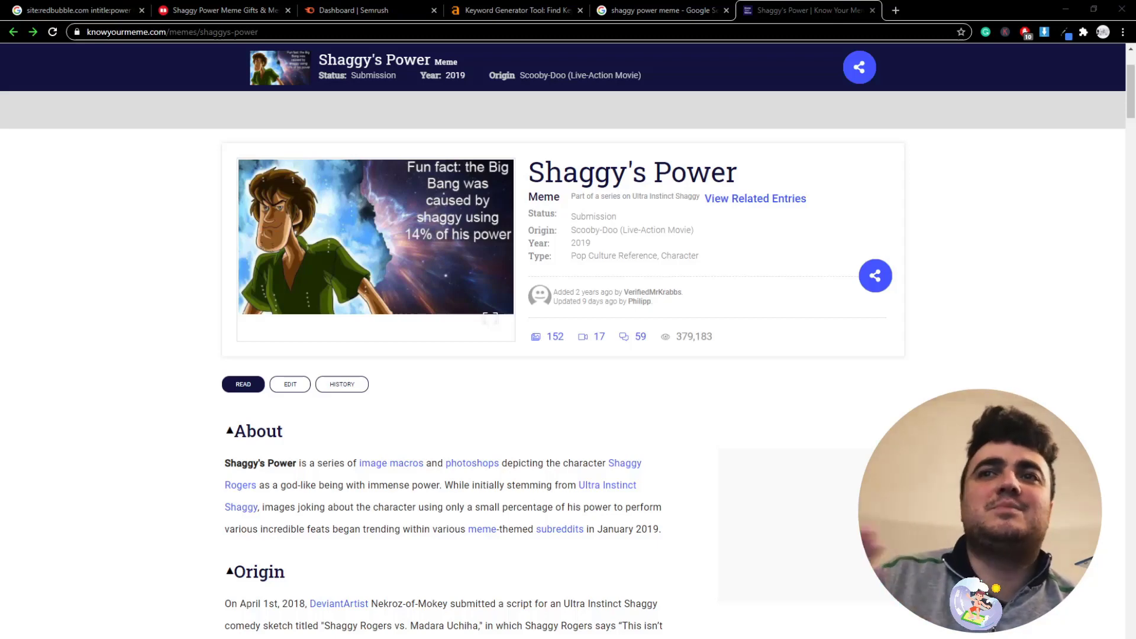
Copy 'Globalization Power' from the first result on page 3 of the Redbubble power search
click(657, 5)
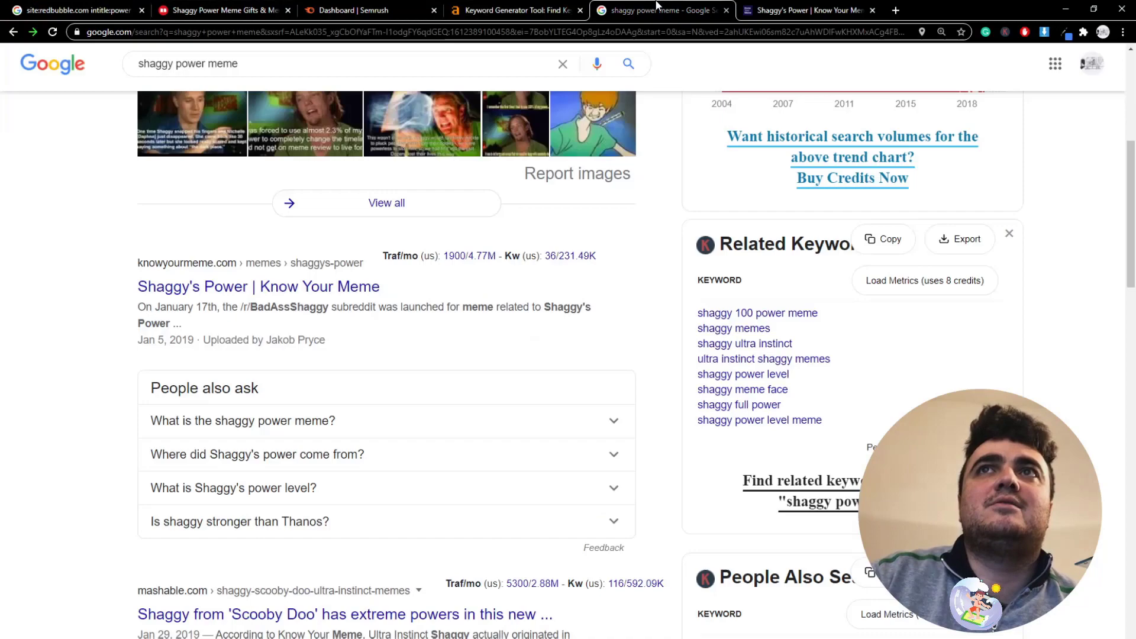
scroll(385, 296, up, 7)
click(77, 10)
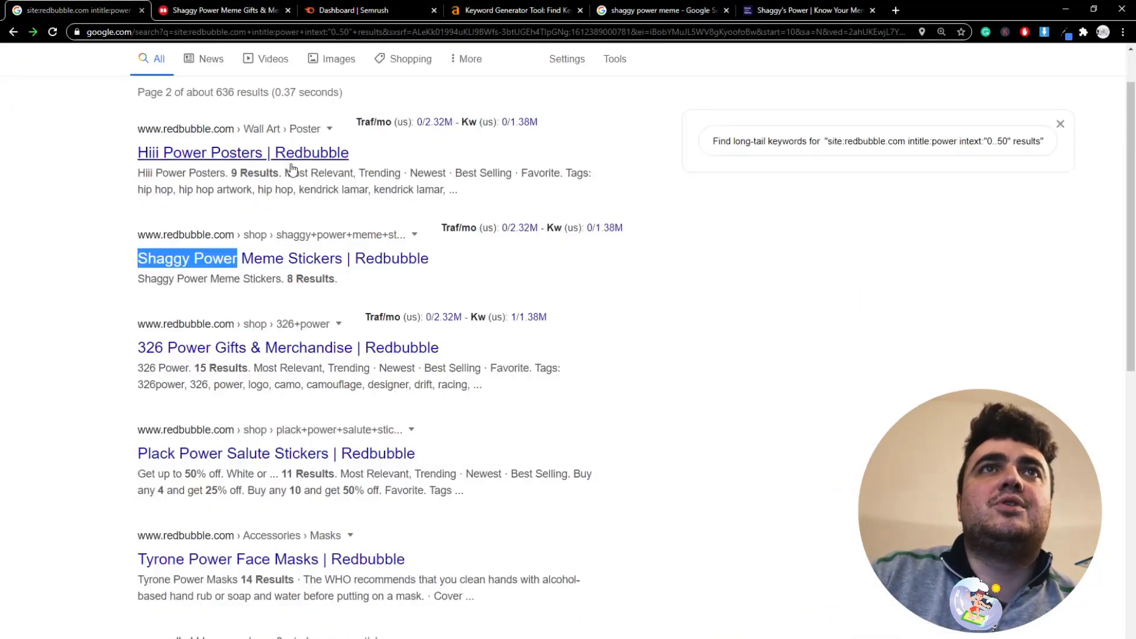
scroll(291, 170, down, 1)
scroll(198, 201, down, 6)
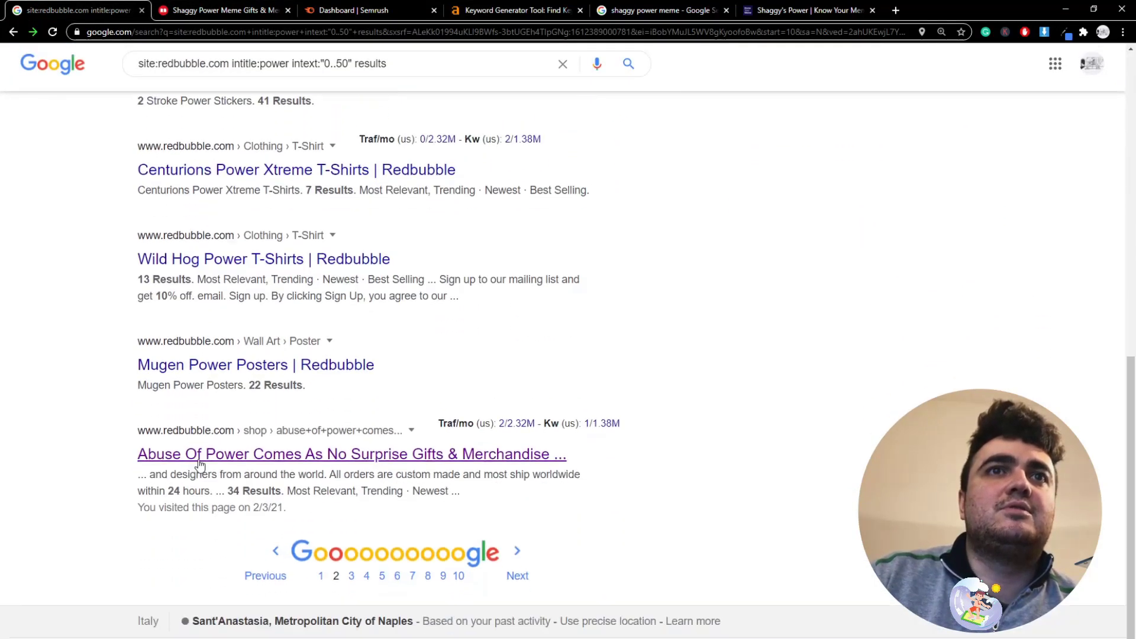
scroll(200, 466, down, 1)
click(352, 568)
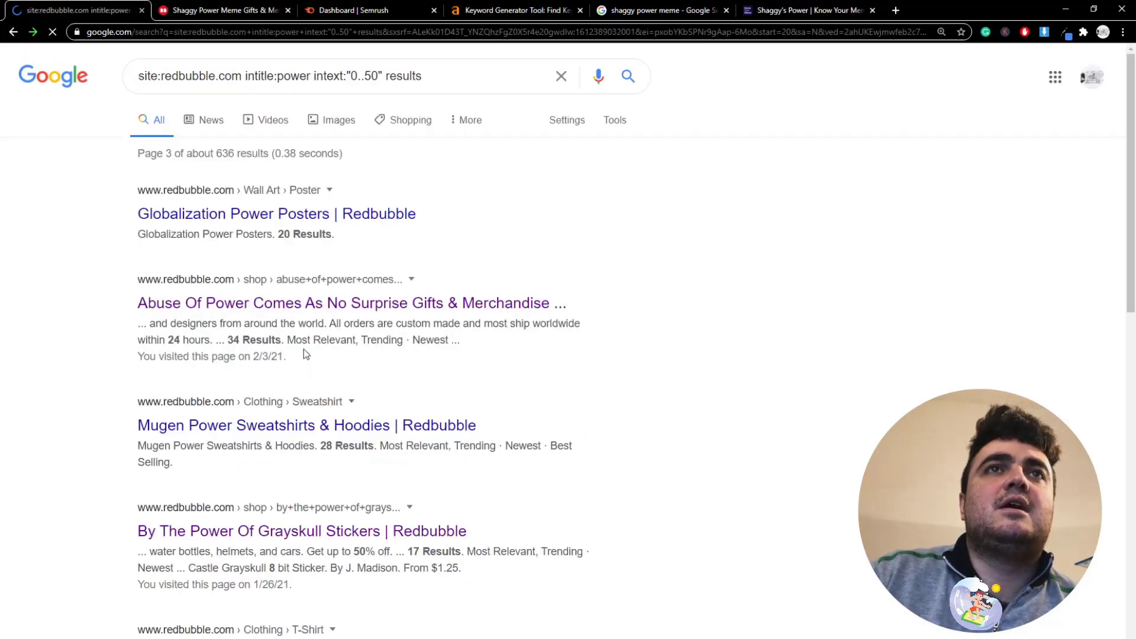
drag(123, 218, 264, 222)
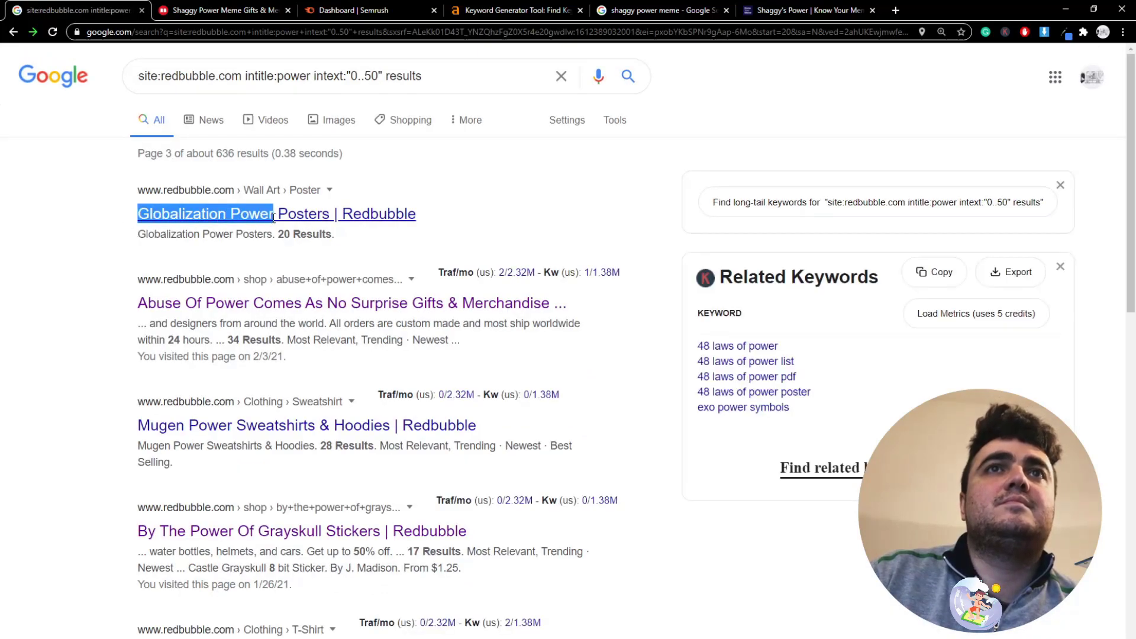
key(ctrl+c)
Replace Shaggy Power with 'Globalization Power' in ahrefs Keyword Generator and search
click(508, 10)
triple_click(372, 261)
key(ctrl+v)
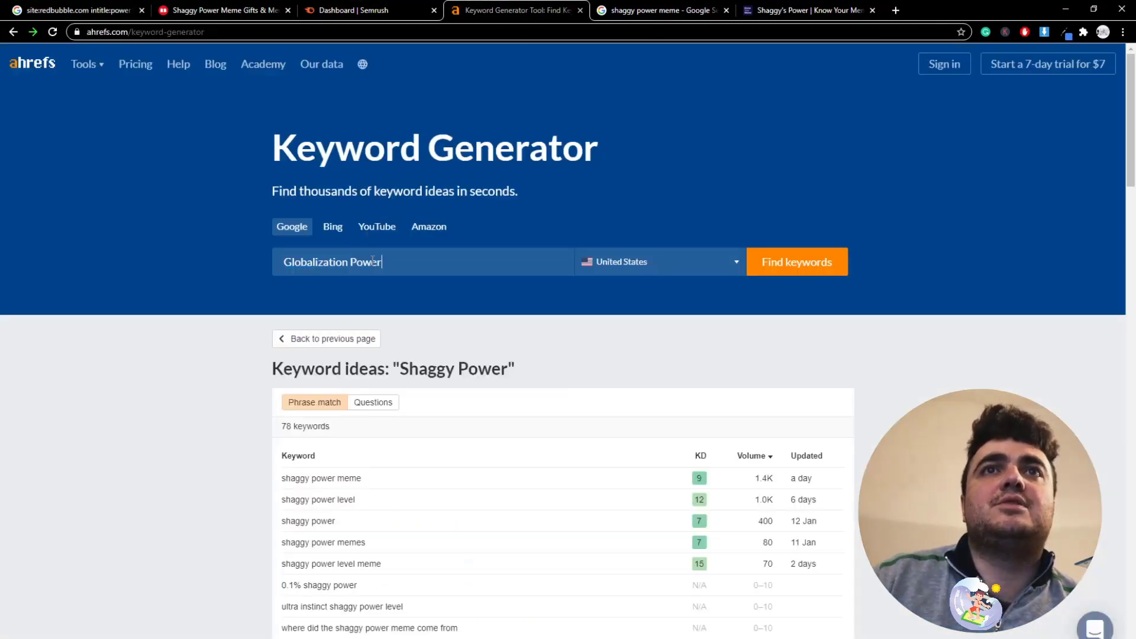
click(819, 272)
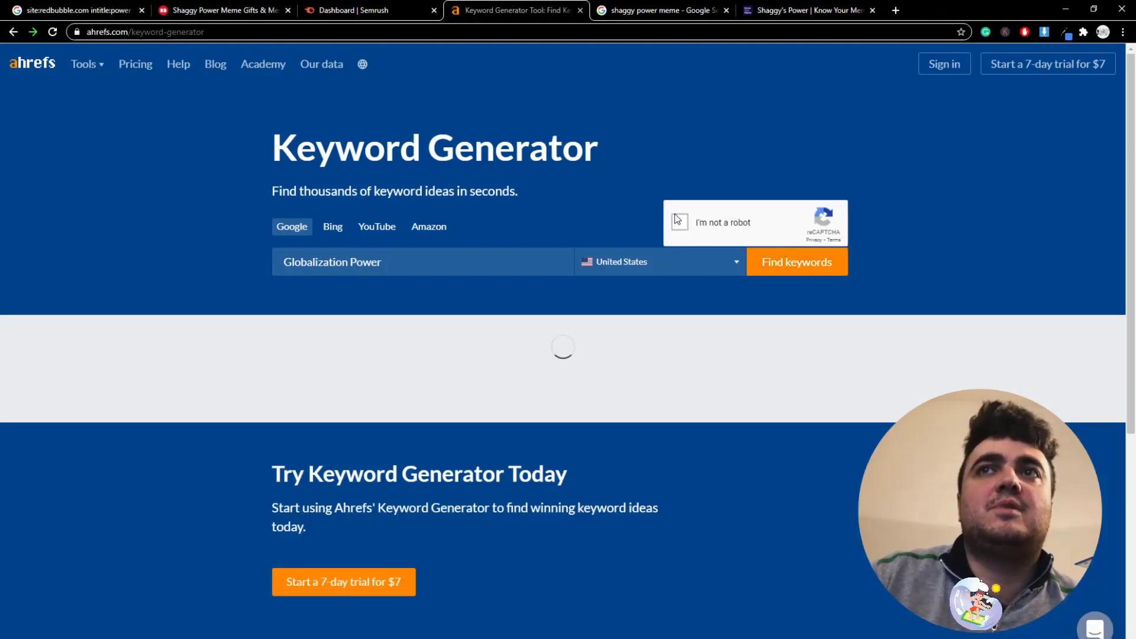
Solve the bus image reCAPTCHA to load the 11 Globalization Power keyword ideas
click(678, 220)
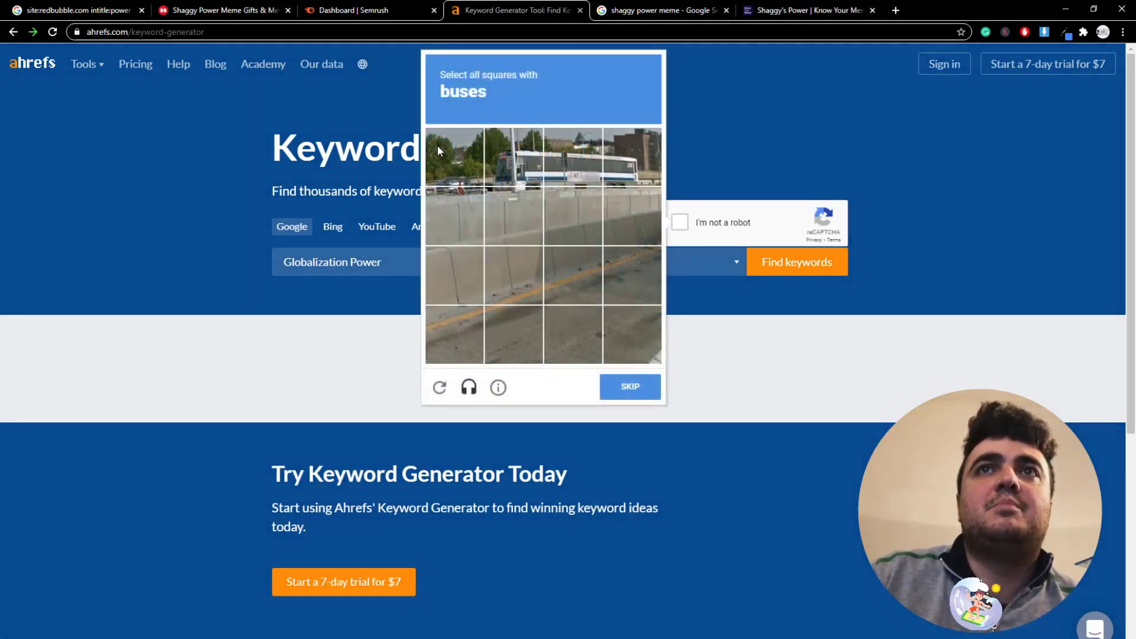
click(438, 148)
click(439, 149)
click(512, 162)
click(567, 160)
click(628, 159)
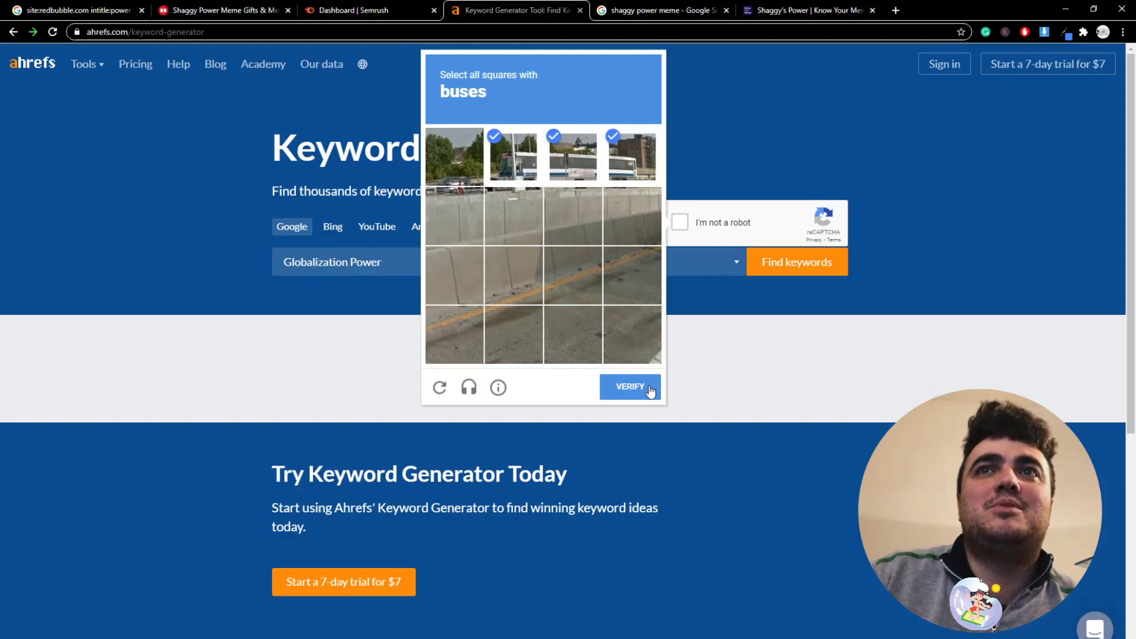
click(649, 388)
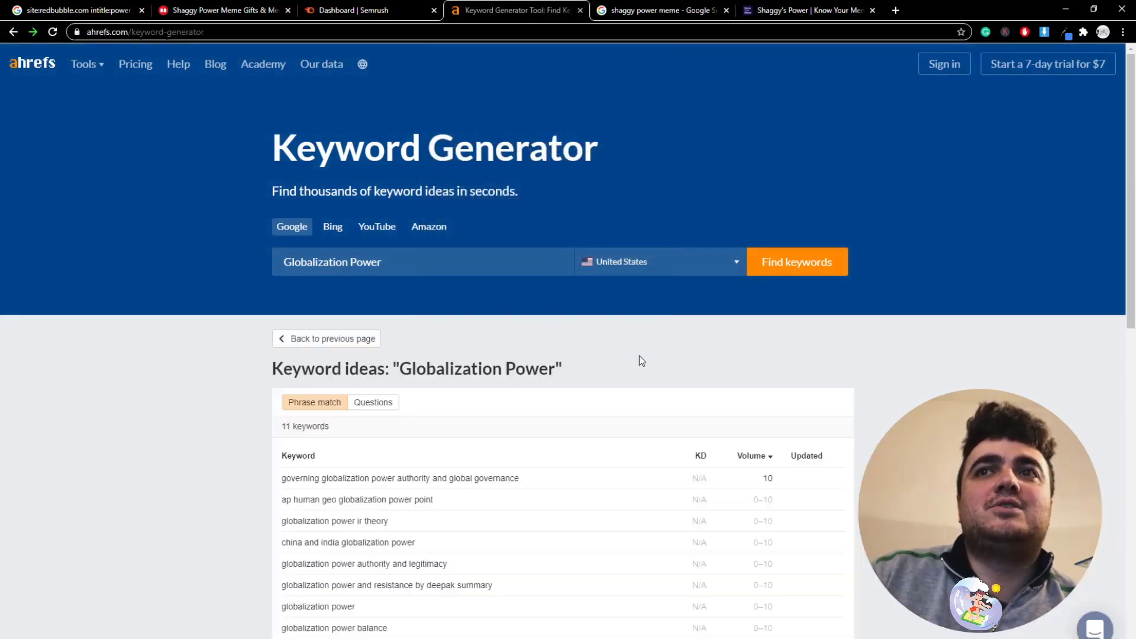
scroll(639, 356, down, 2)
Cycle through the open tabs and load a fresh ahrefs Keyword Generator page
click(330, 7)
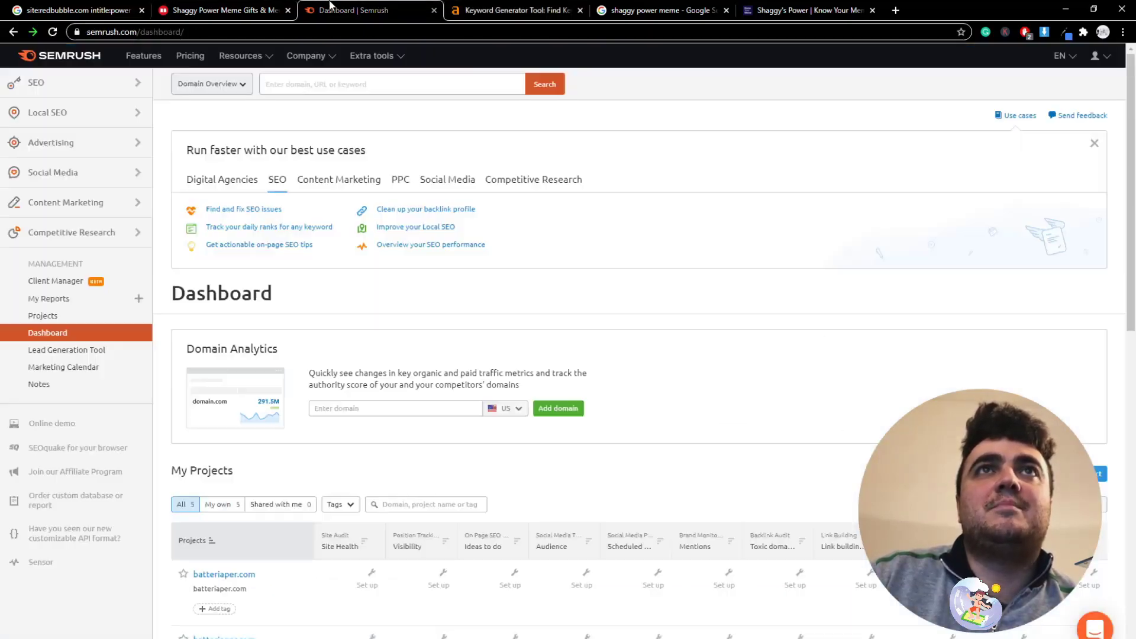
click(223, 10)
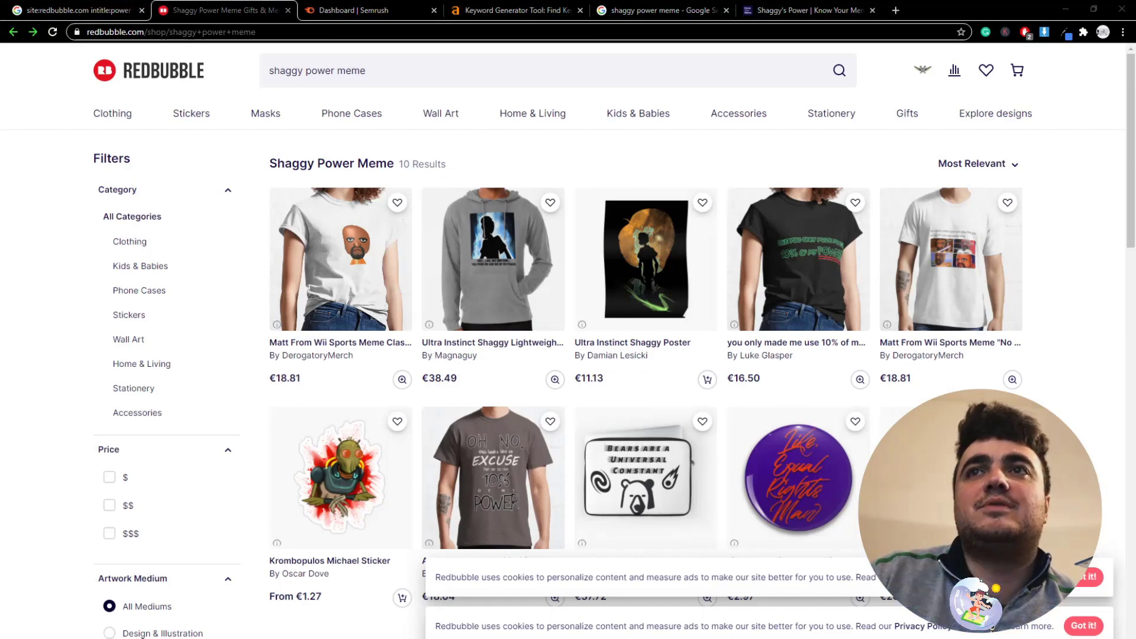
click(77, 10)
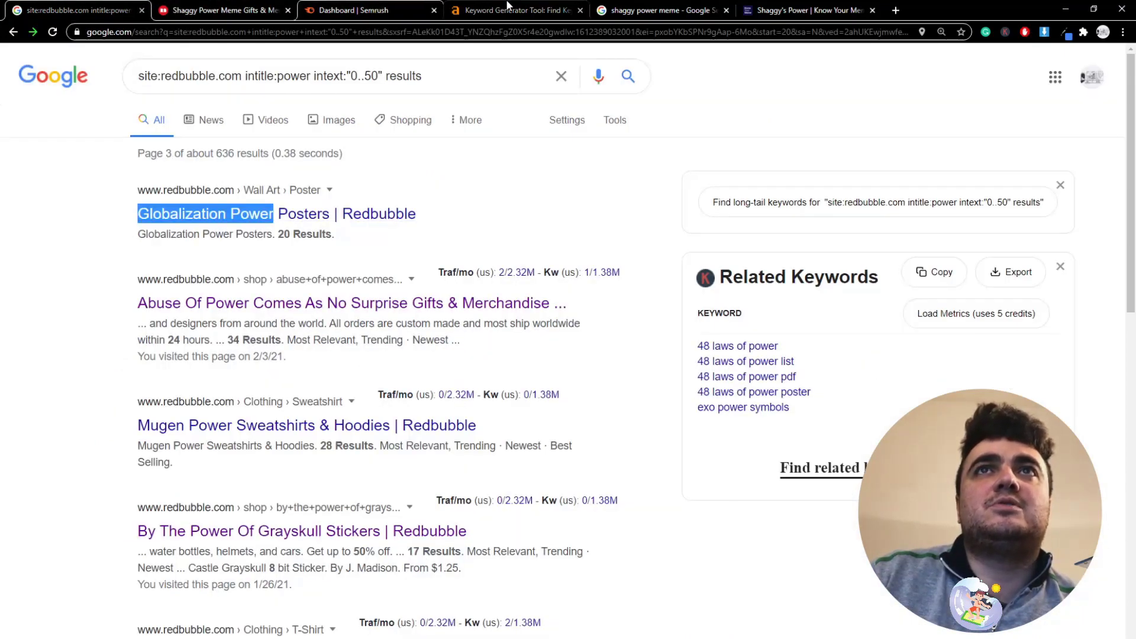
click(482, 7)
click(379, 10)
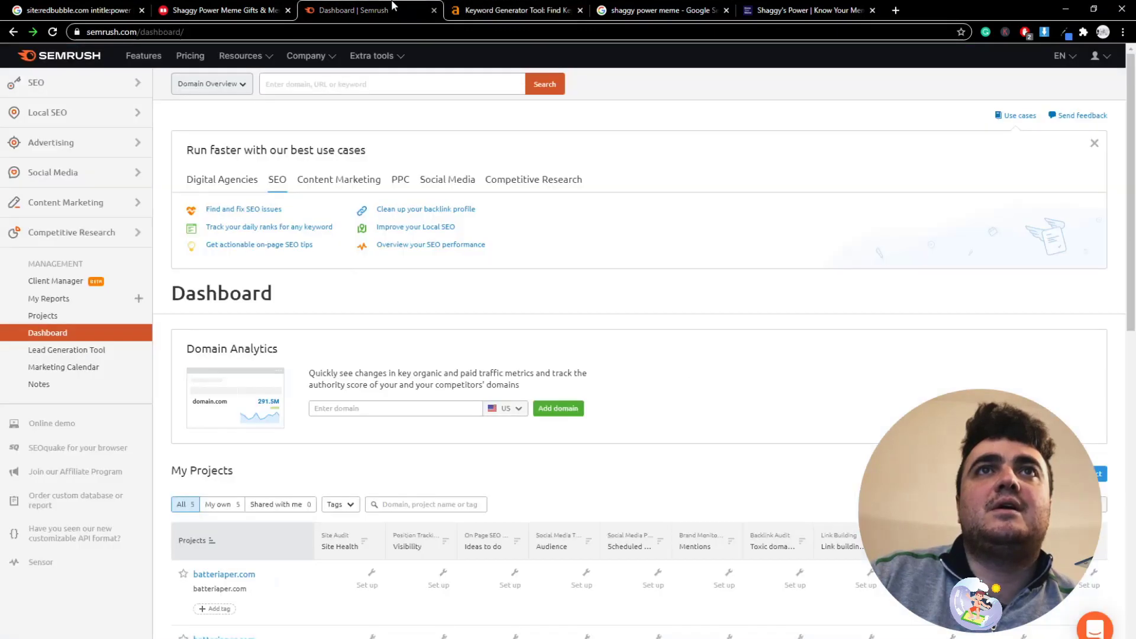
key(ctrl+Tab)
click(19, 32)
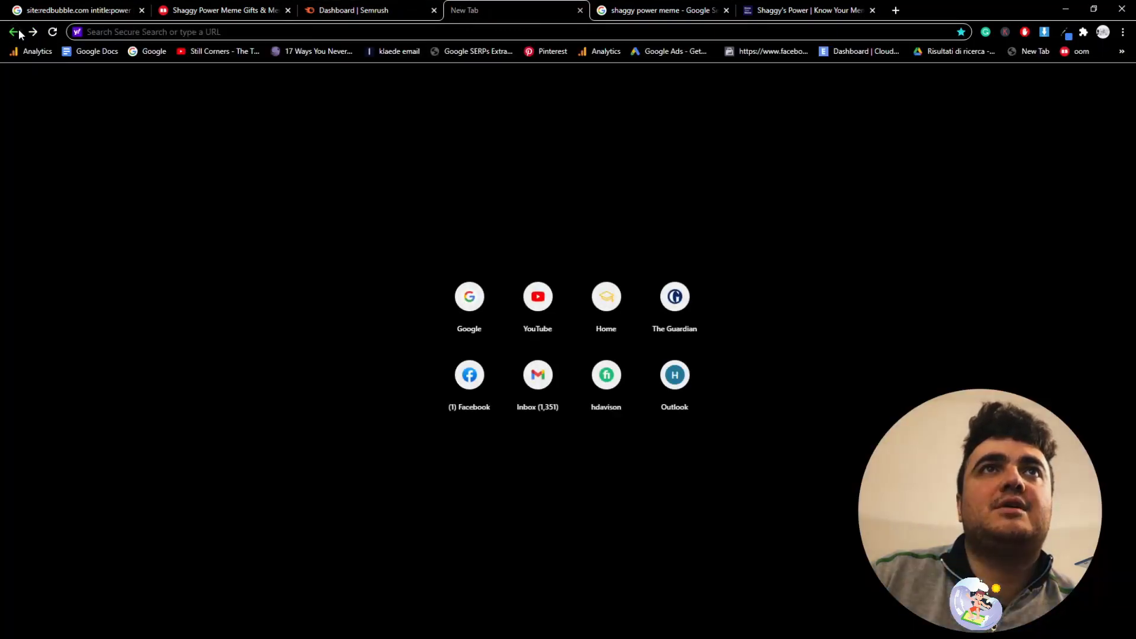
click(30, 31)
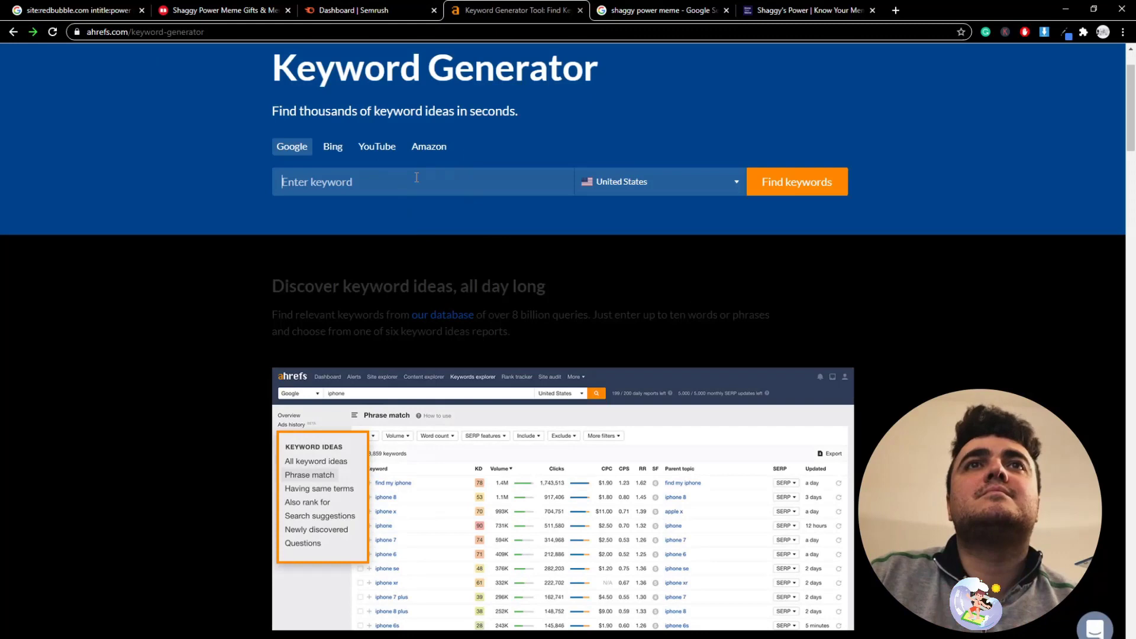
Look up 'shaggy power meme' in ahrefs, showing 9 ideas at 1.4K volume and KD 9
text(shaggy power )
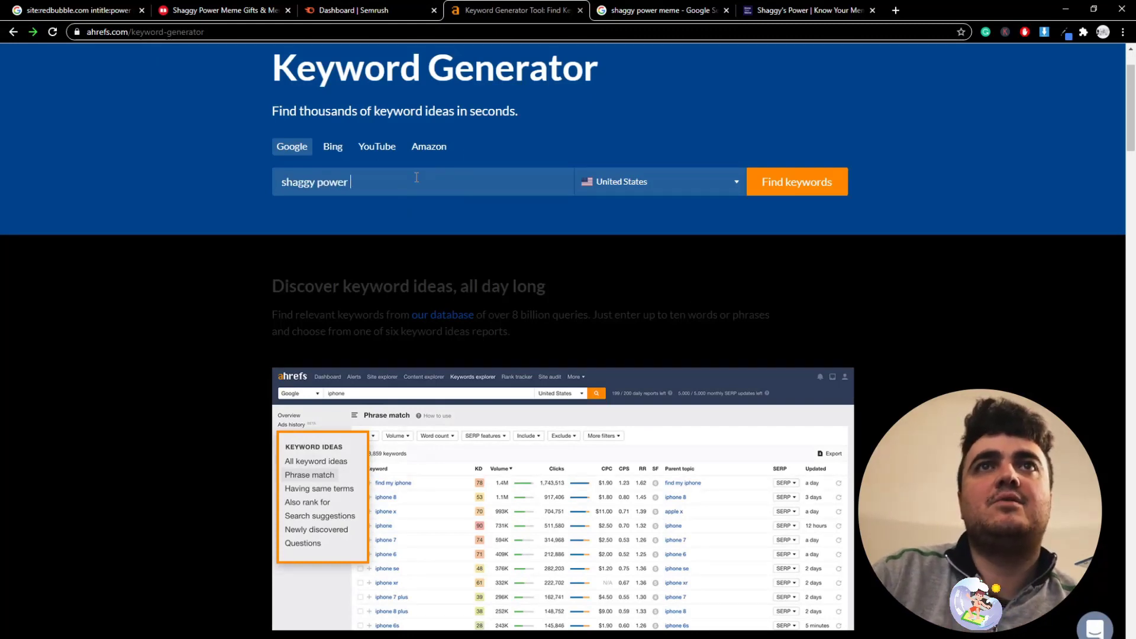
text(meme)
click(822, 190)
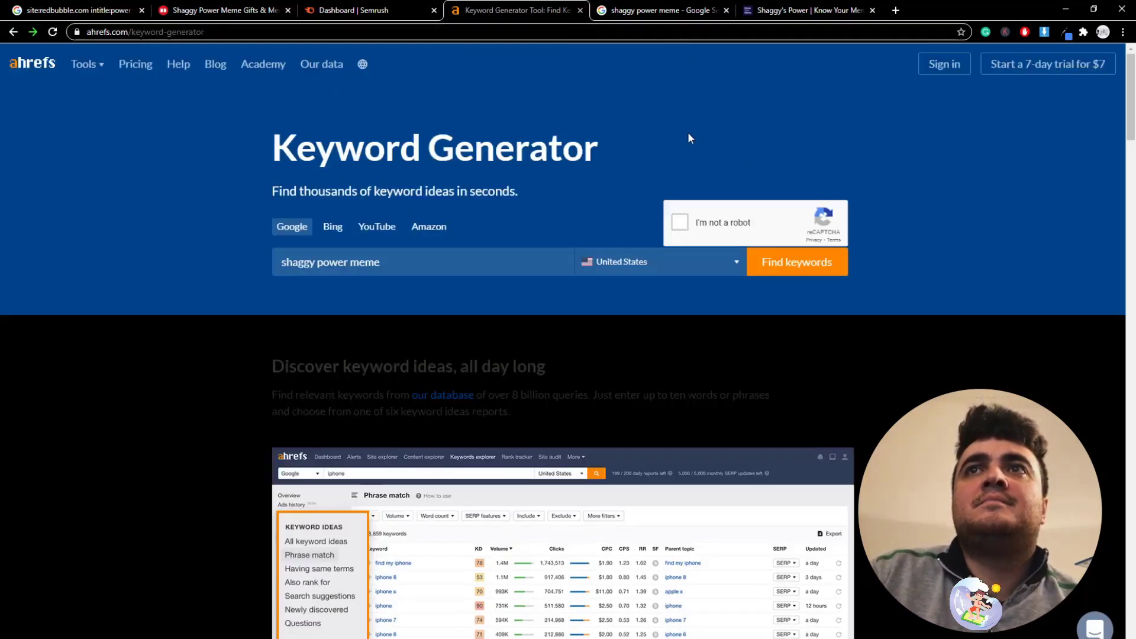
click(680, 223)
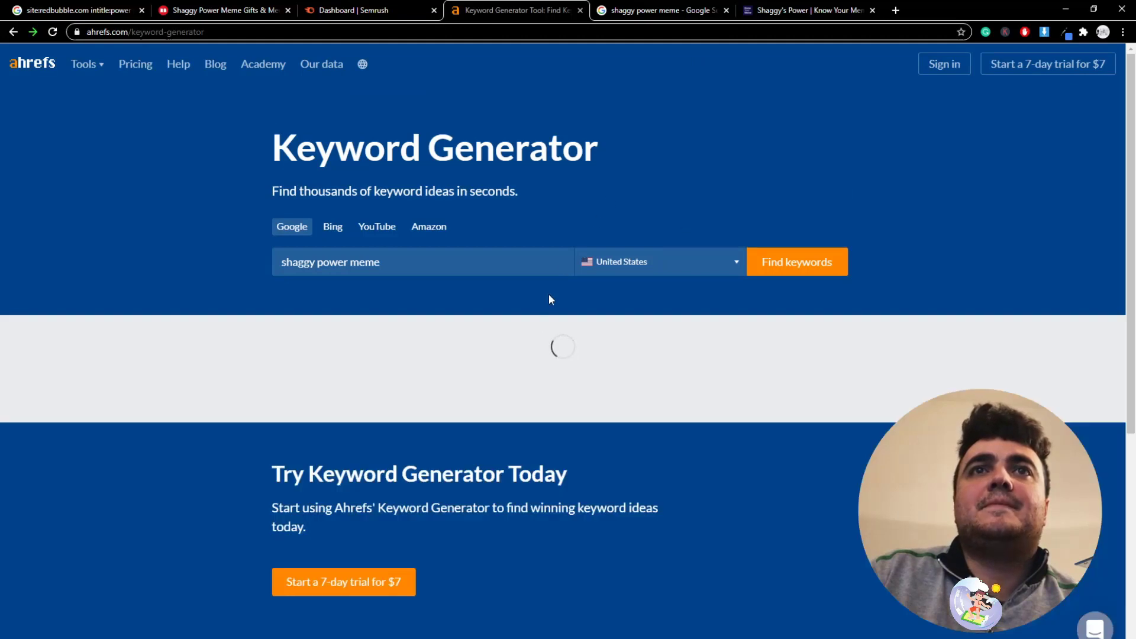
scroll(339, 386, down, 2)
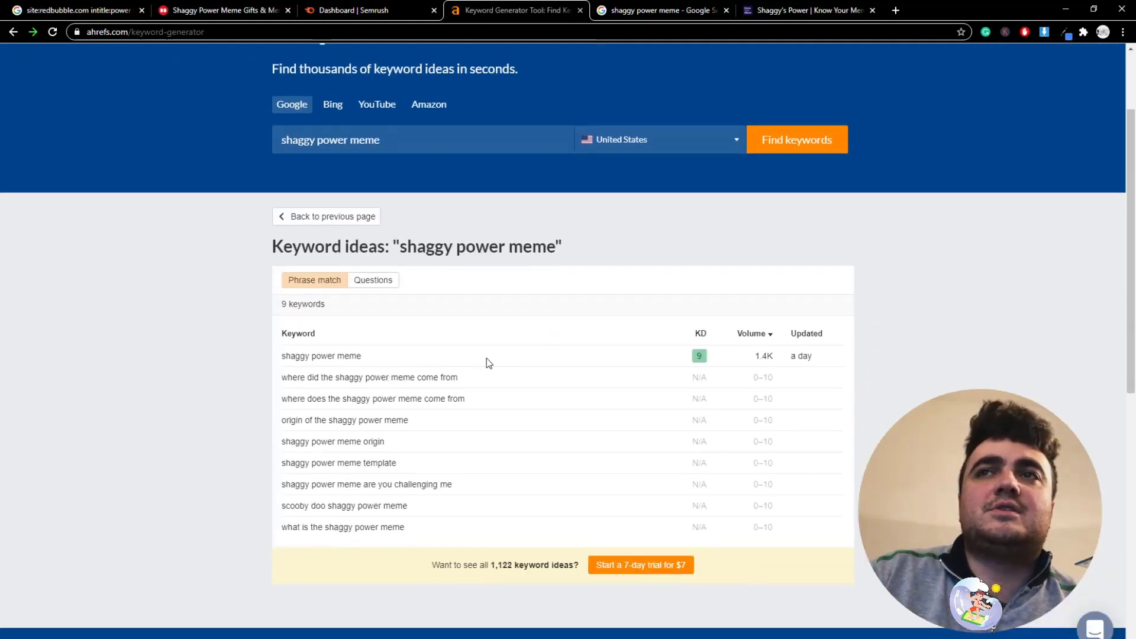
drag(391, 360, 283, 359)
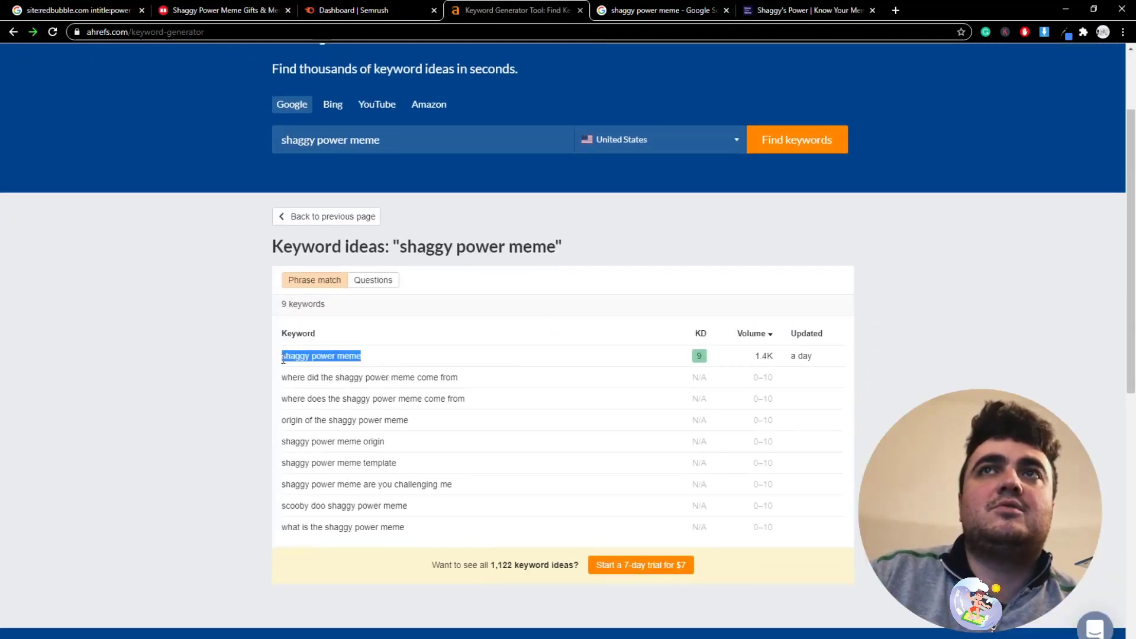
Return to the shaggy power meme Google results and select the search query
click(638, 10)
click(613, 33)
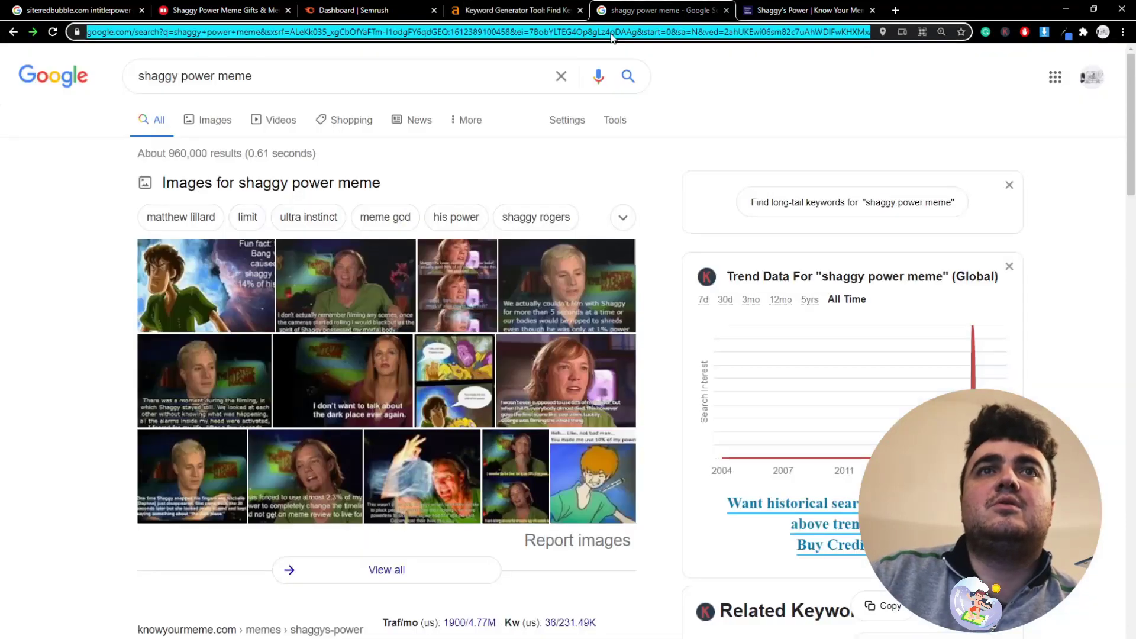
click(5, 172)
Search 'adwords keyword planner' and open the Google Ads Keyword Planner result
key(/)
key(ctrl+c)
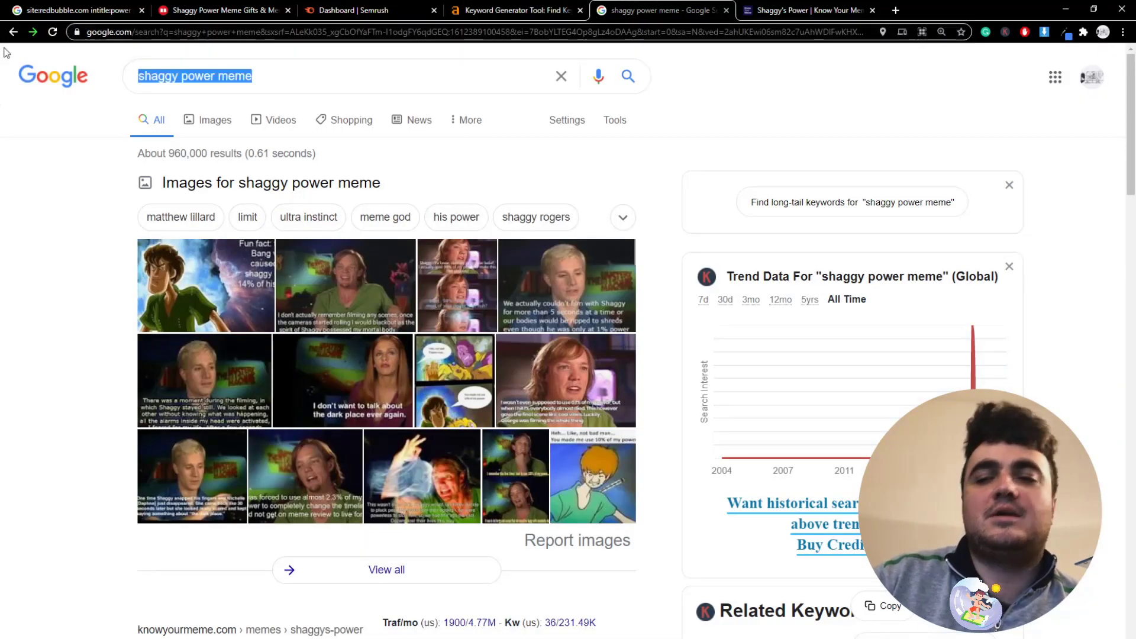
text(adwor)
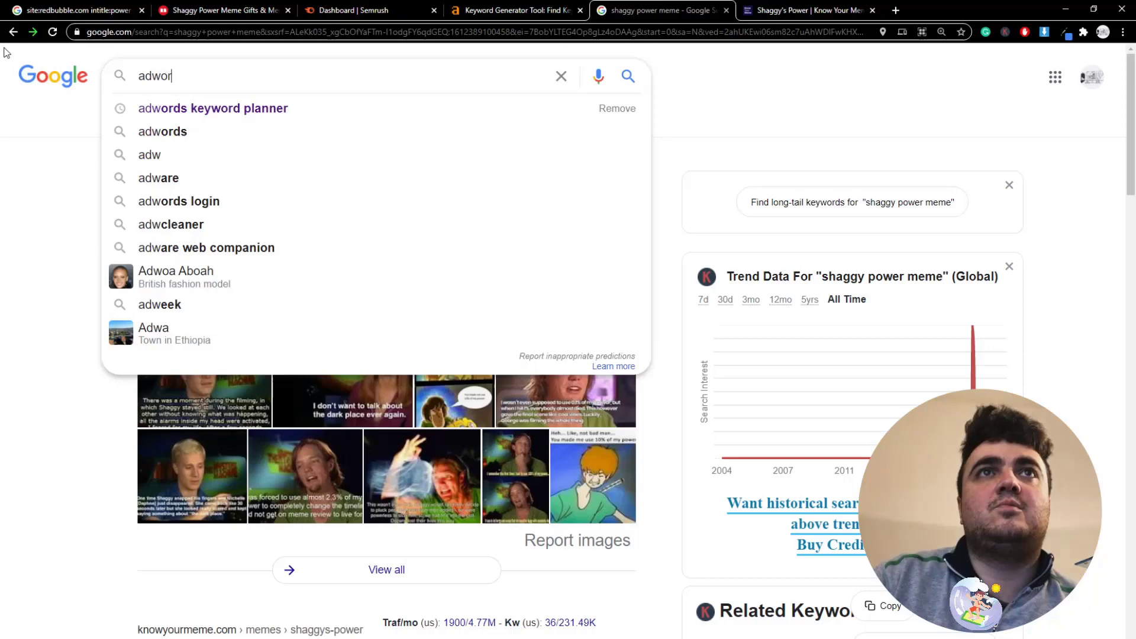
text(ds keyword planner)
key(Return)
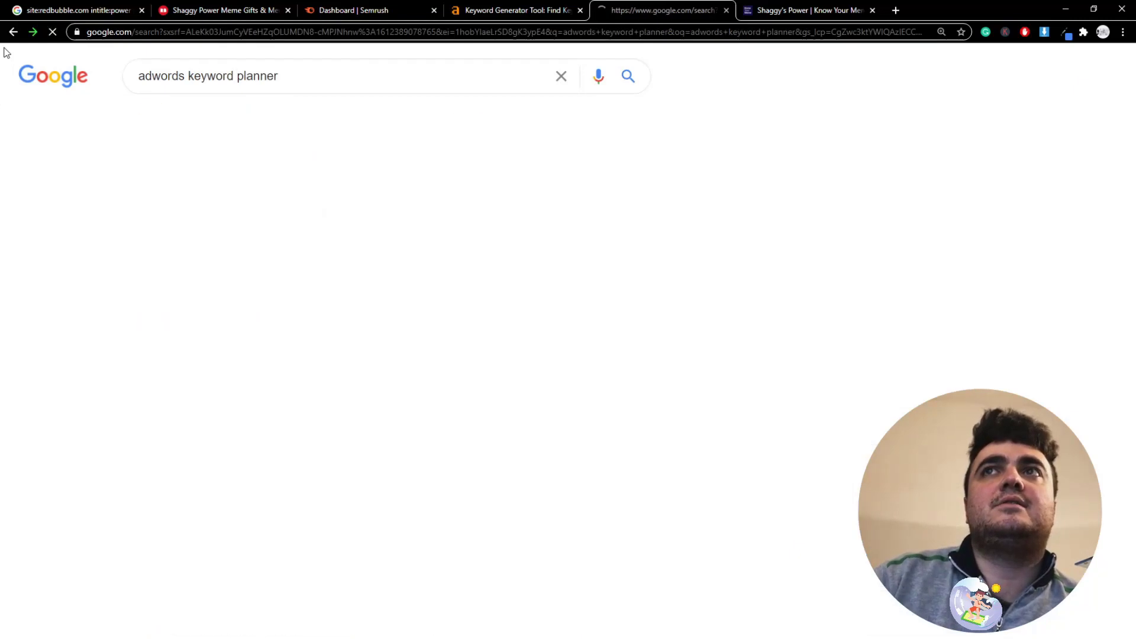
click(290, 214)
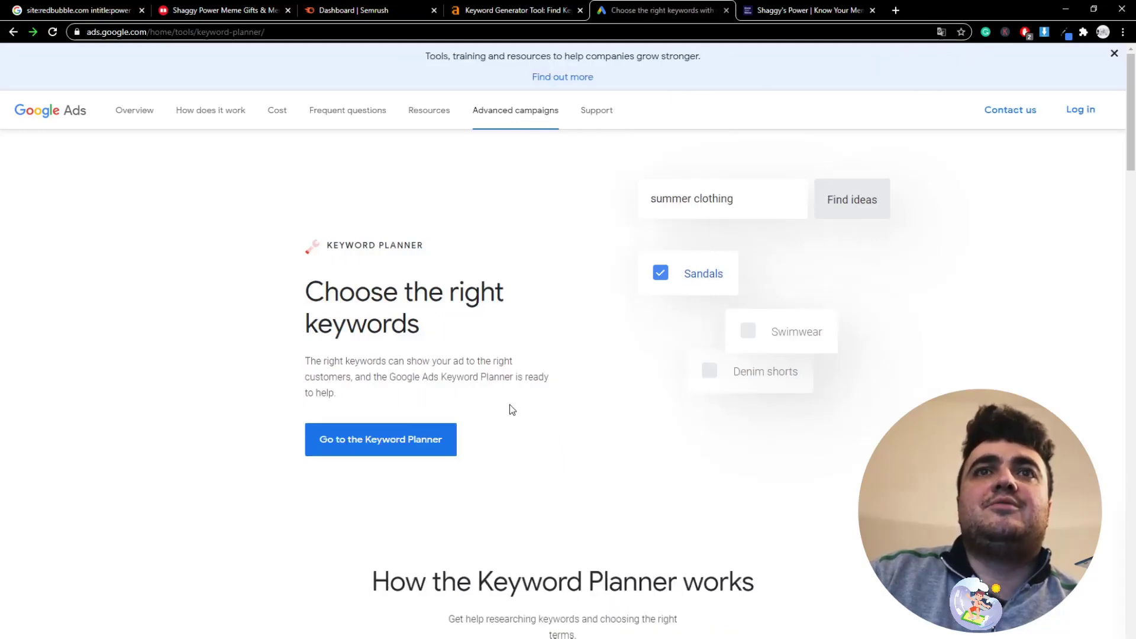
Launch Keyword Planner and choose a Google Ads account to see its five draft plans
click(398, 439)
drag(763, 10, 621, 10)
scroll(505, 343, down, 1)
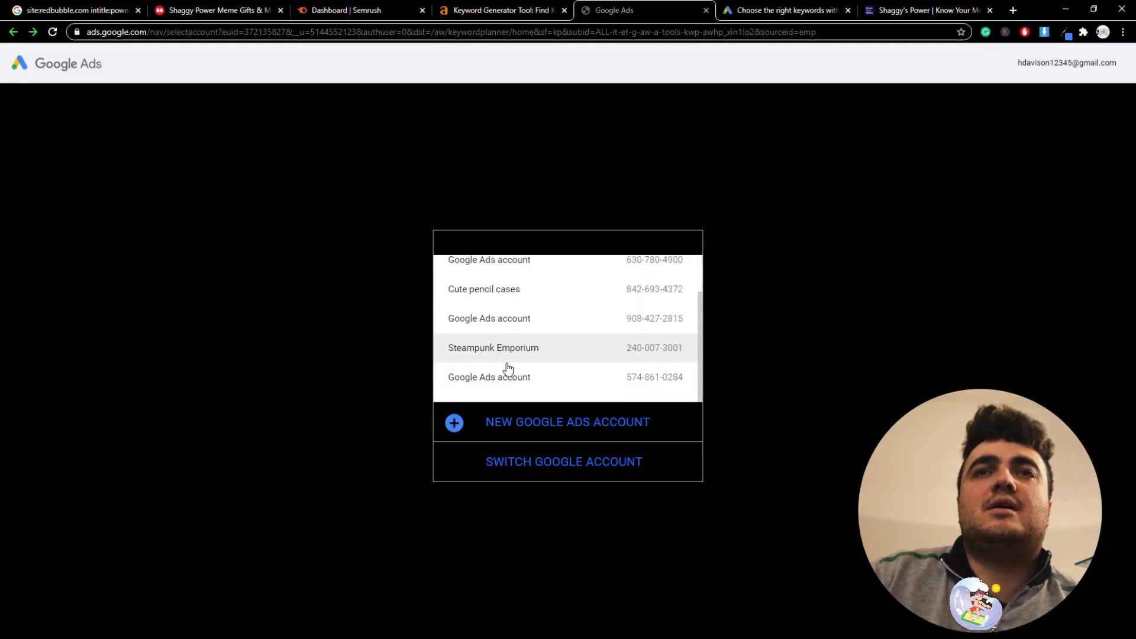
scroll(516, 322, up, 1)
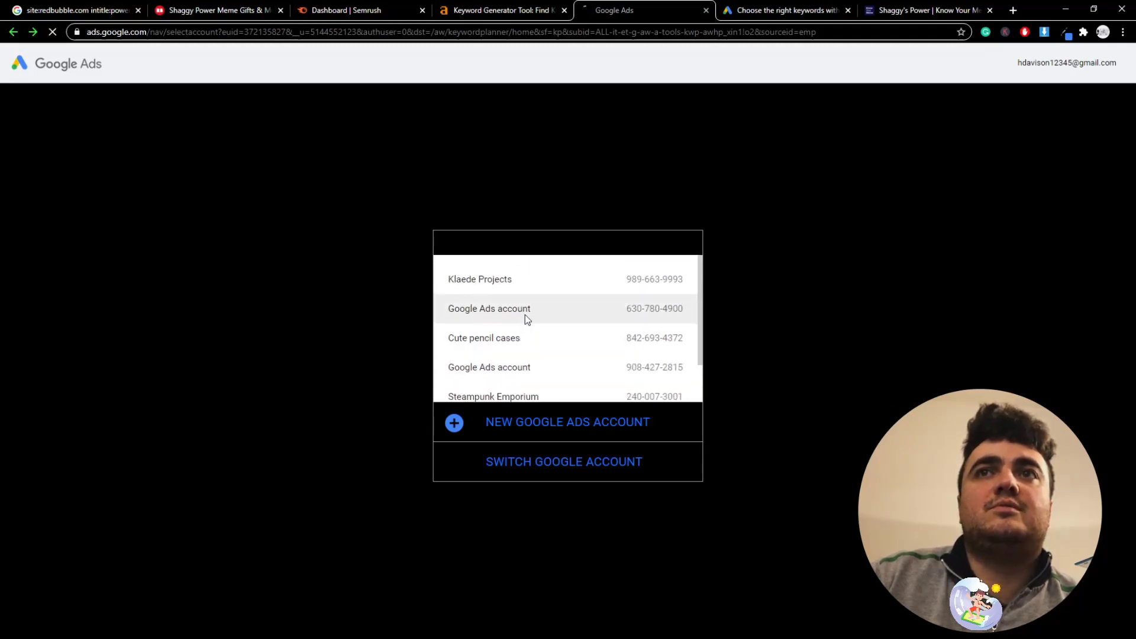
click(526, 320)
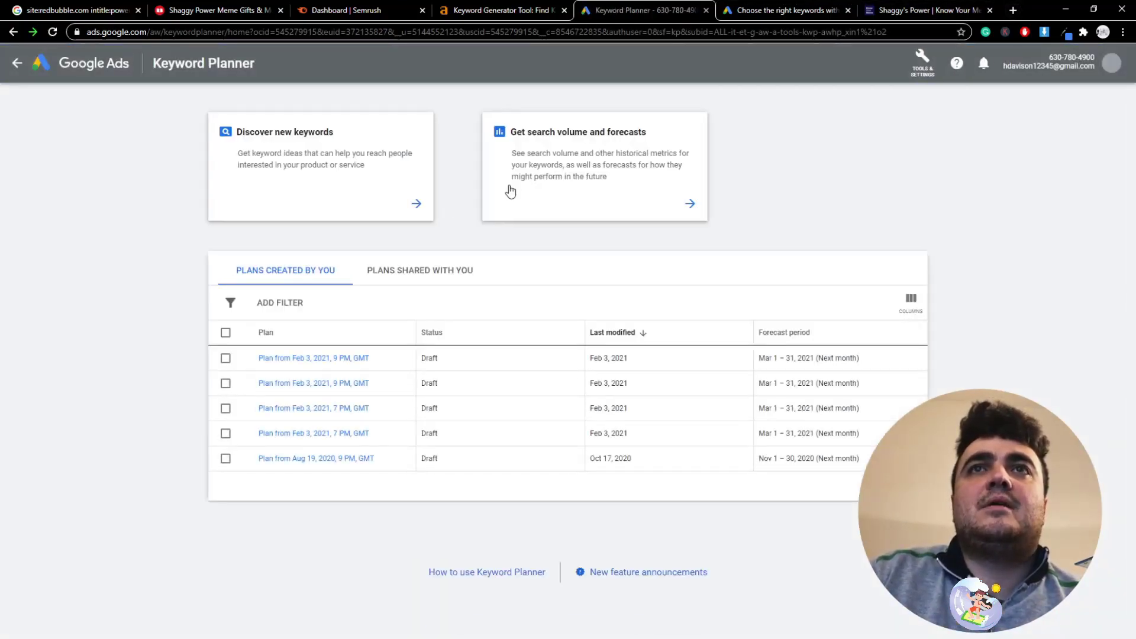
Copy the keyword 'shaggy power meme' from the ahrefs keyword results
click(491, 8)
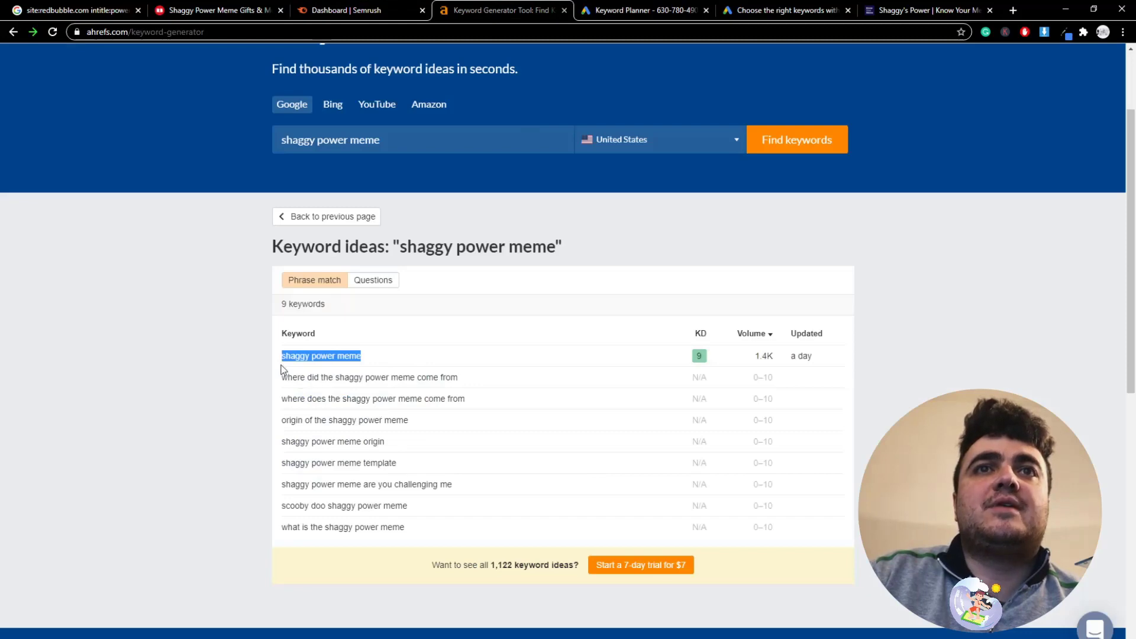
click(431, 504)
drag(406, 517, 272, 365)
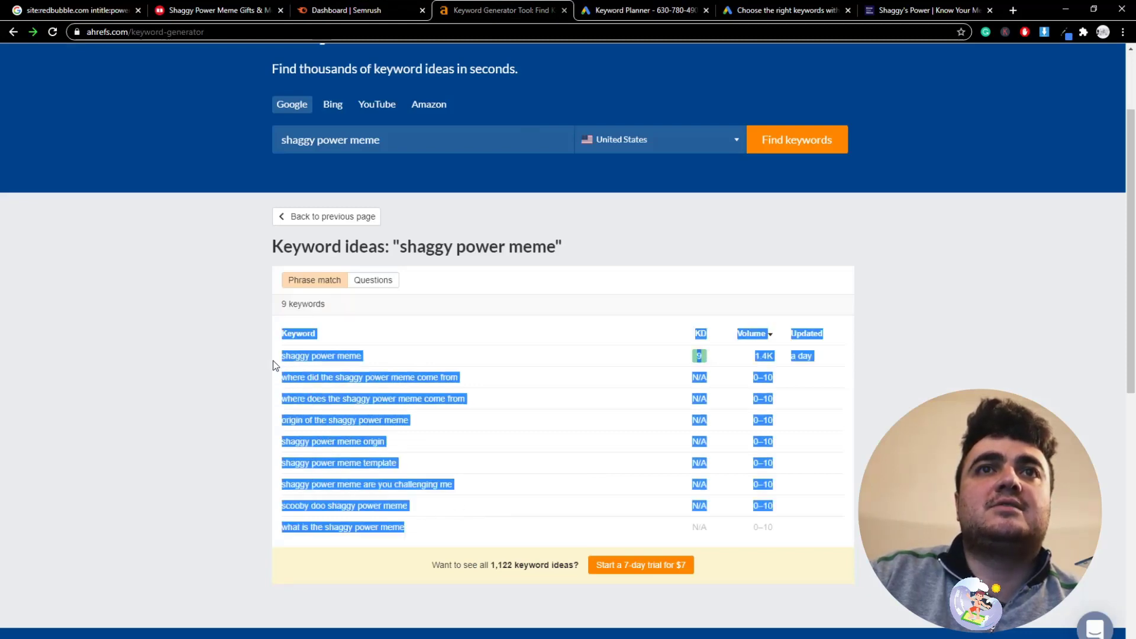
click(168, 385)
Get Keyword Planner historical metrics for shaggy power meme: 100–1K monthly searches, Low competition
click(645, 10)
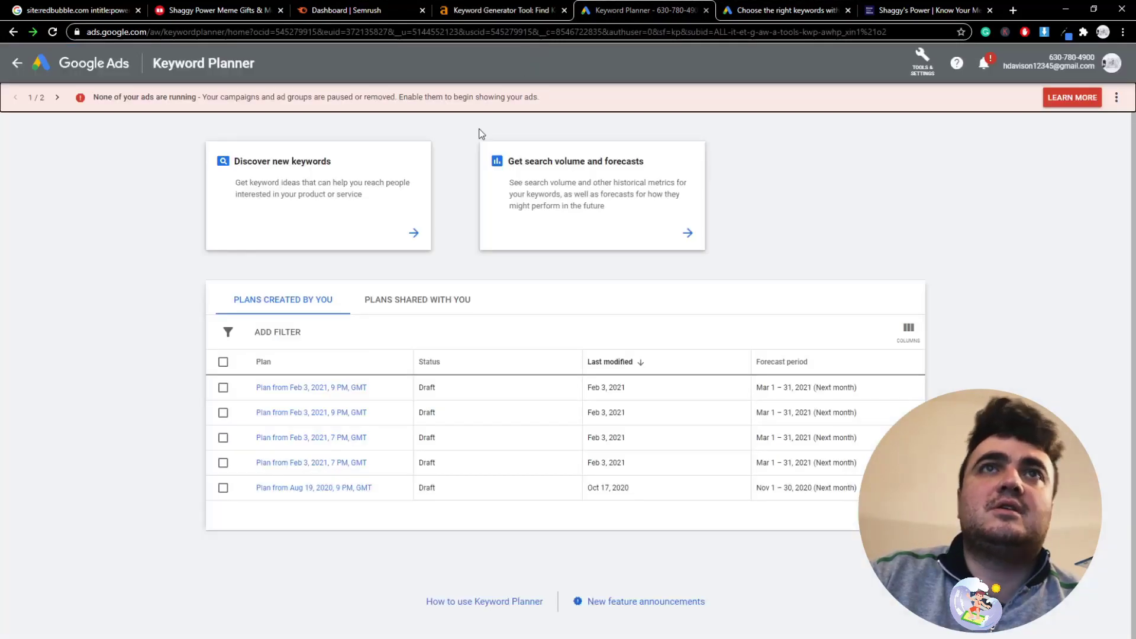
click(526, 238)
key(ctrl+v)
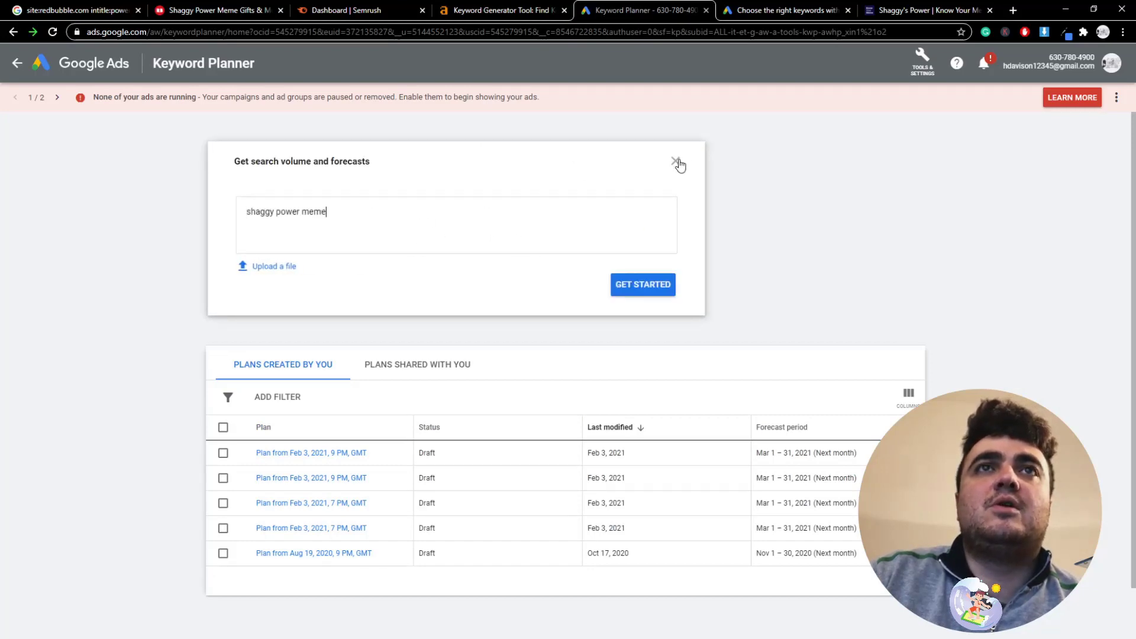
click(643, 291)
click(632, 289)
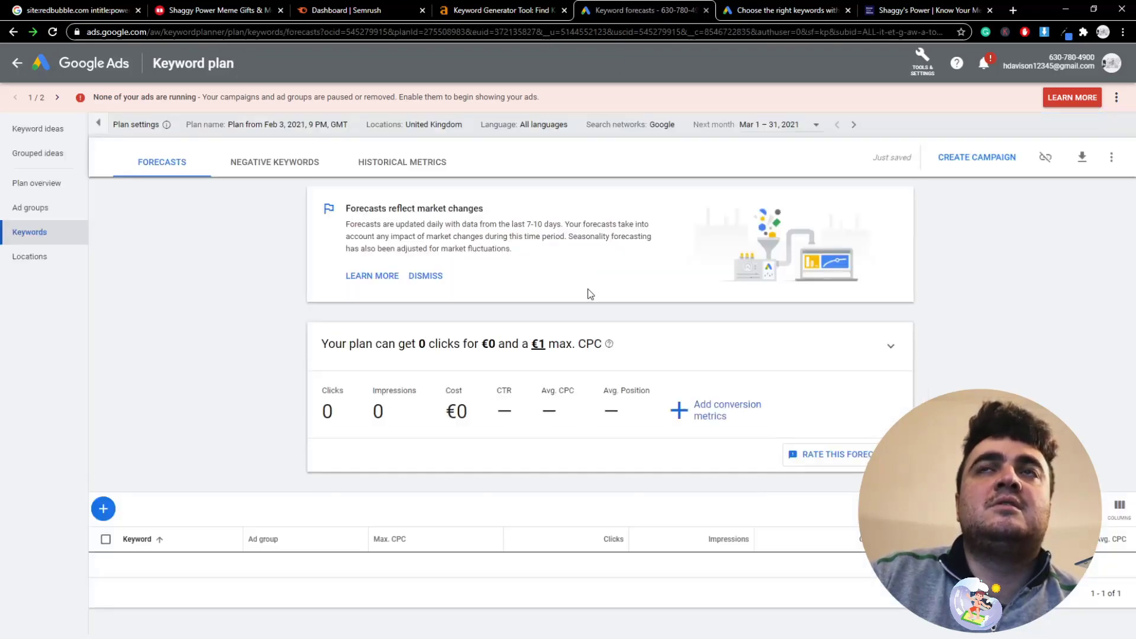
click(422, 163)
drag(369, 250, 400, 251)
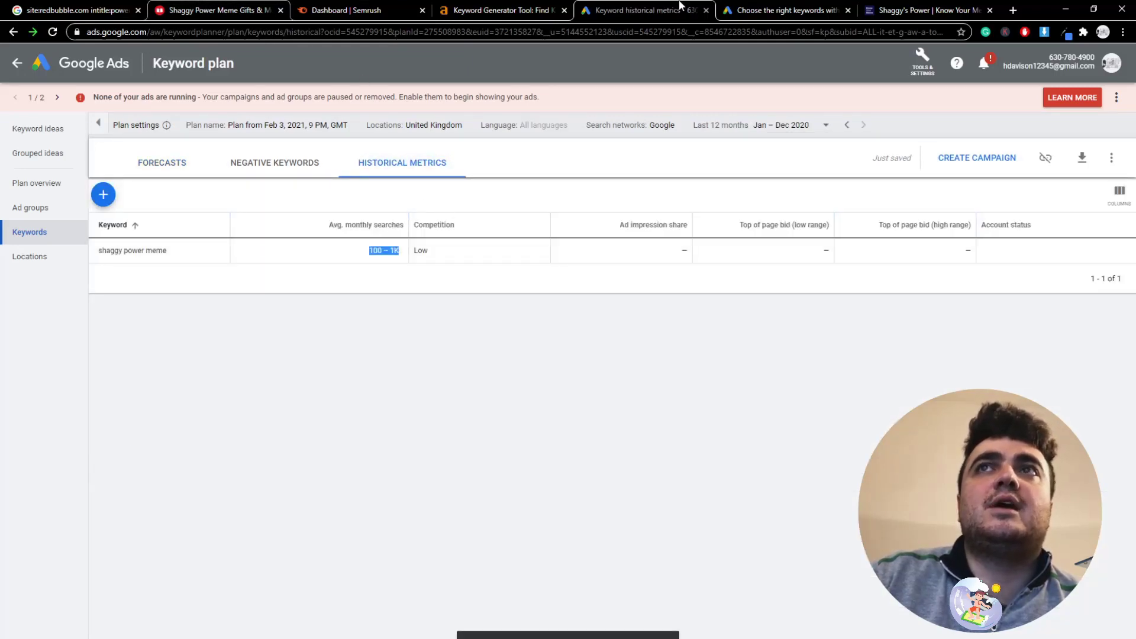
Compare the ahrefs 1.4K volume for shaggy power meme against Keyword Planner's 100–1K range
click(464, 7)
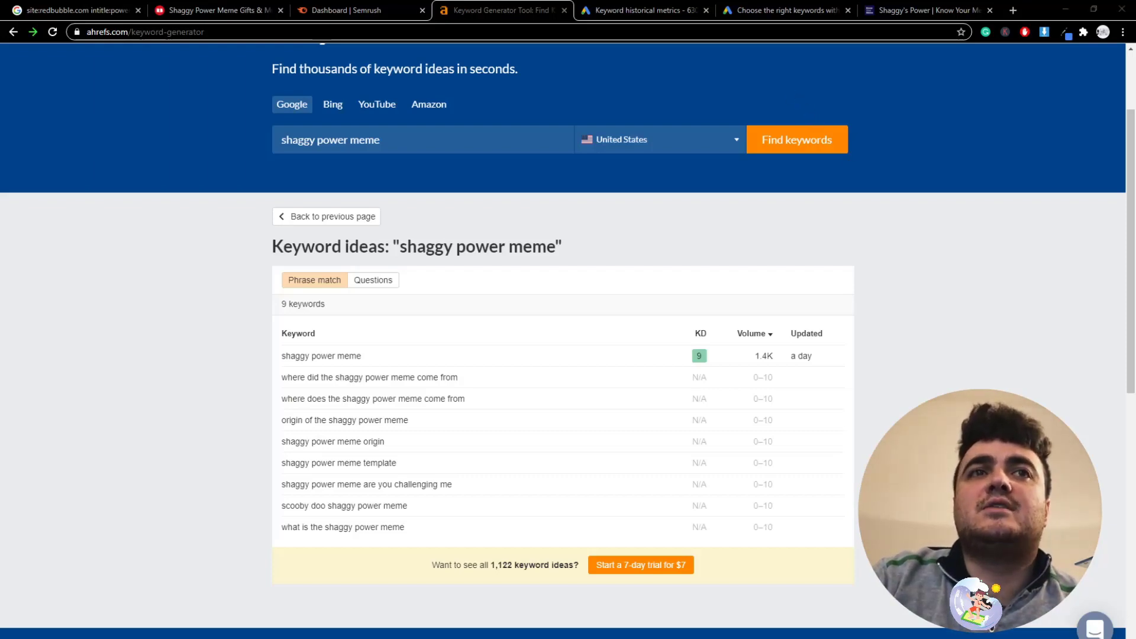
scroll(534, 292, down, 5)
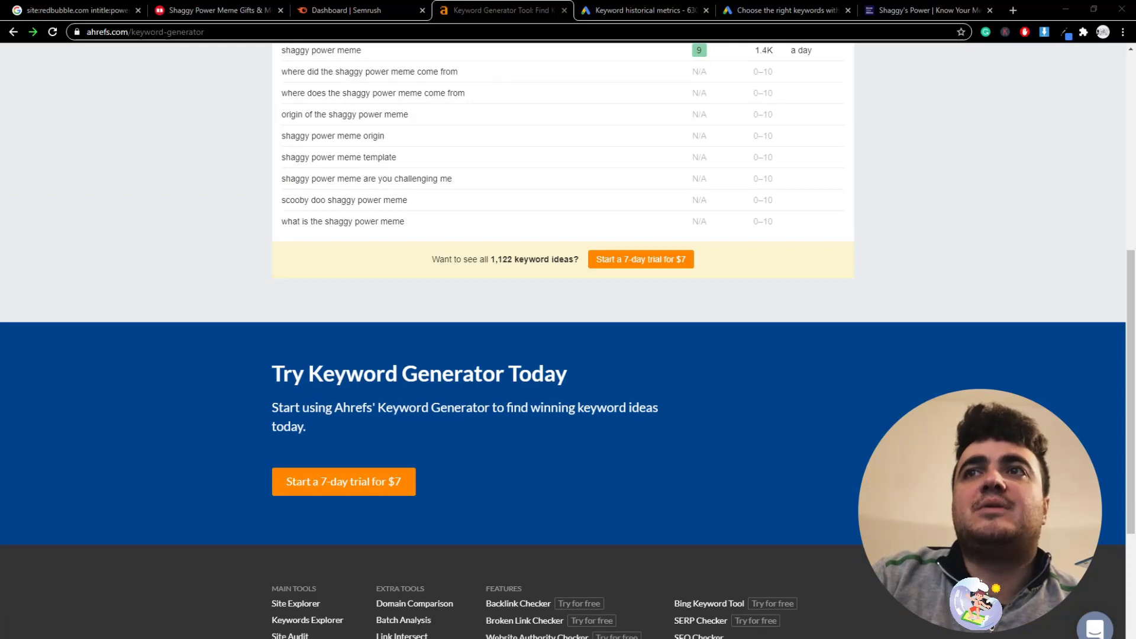
scroll(571, 341, up, 5)
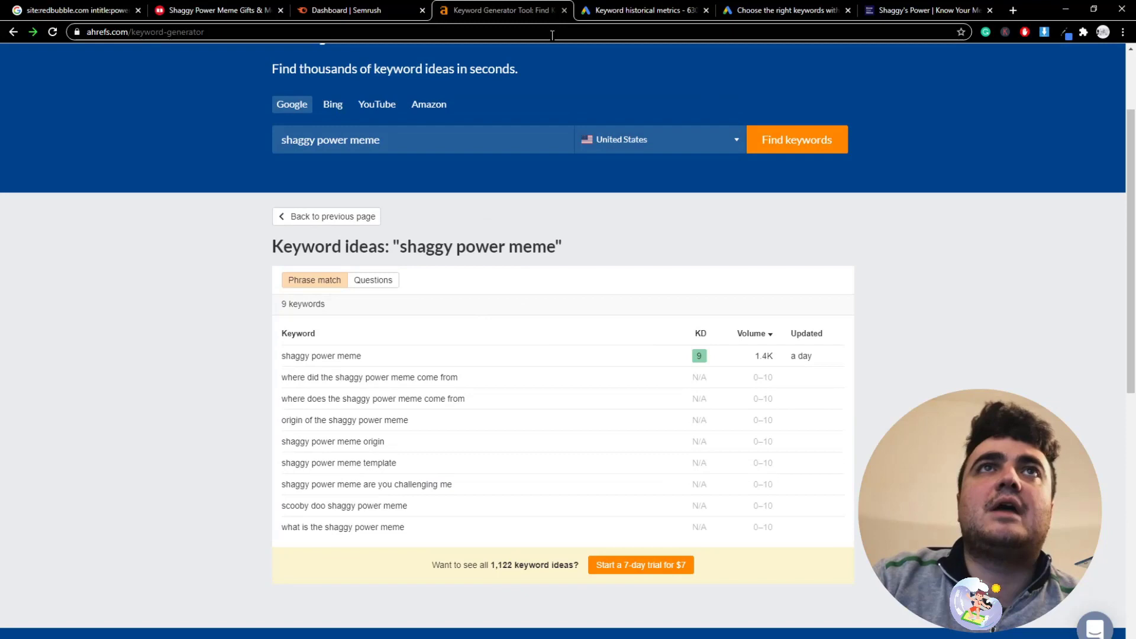
click(636, 10)
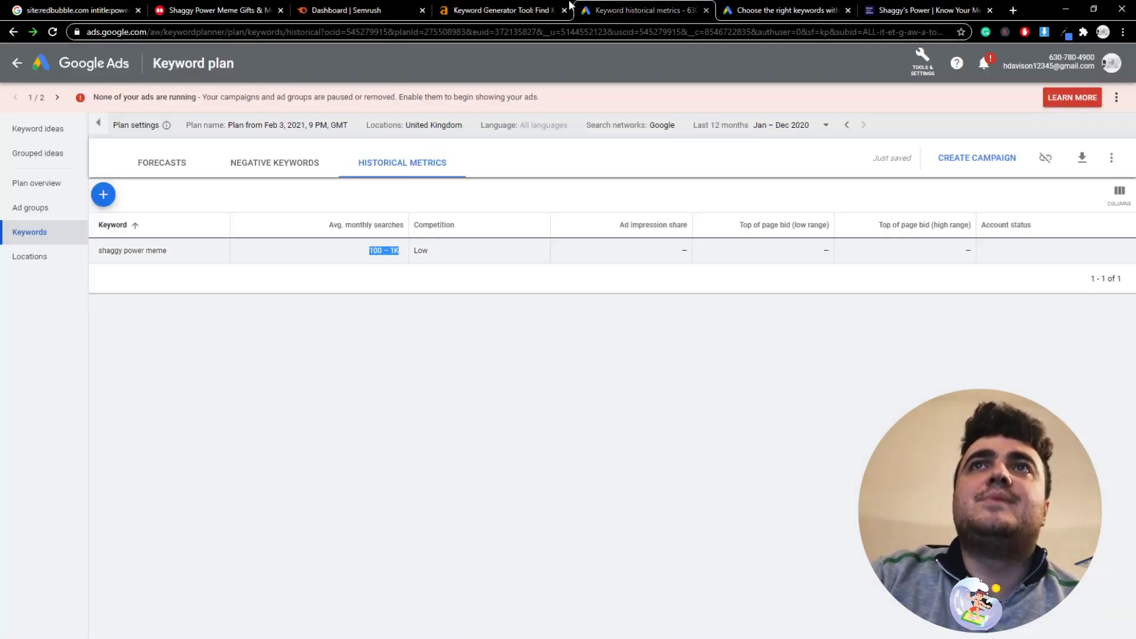
click(533, 10)
click(583, 11)
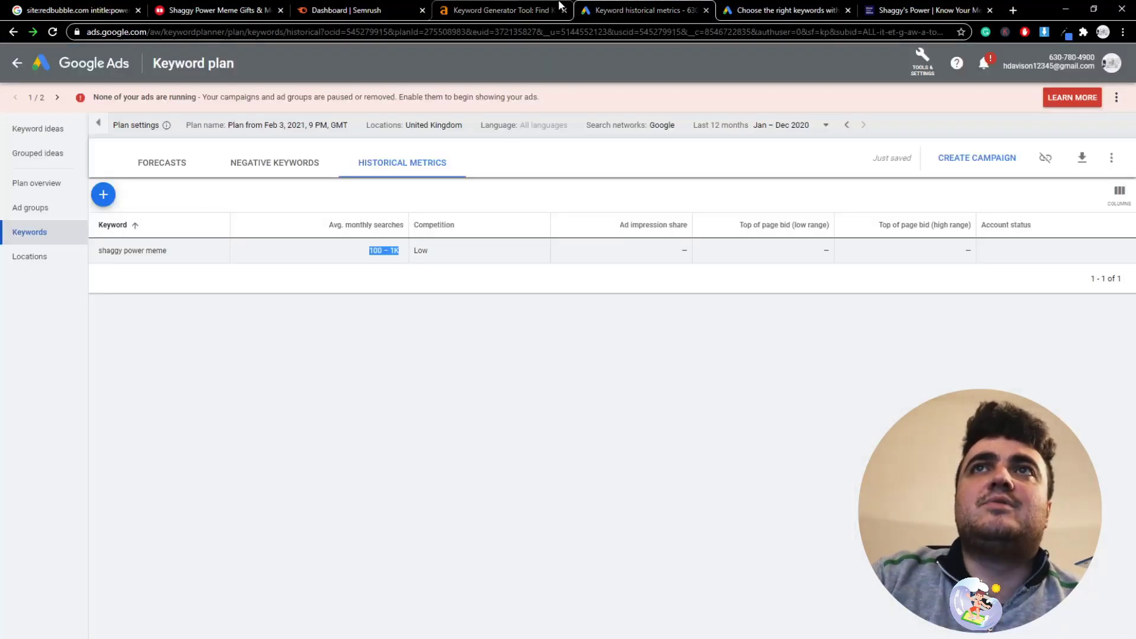
click(503, 10)
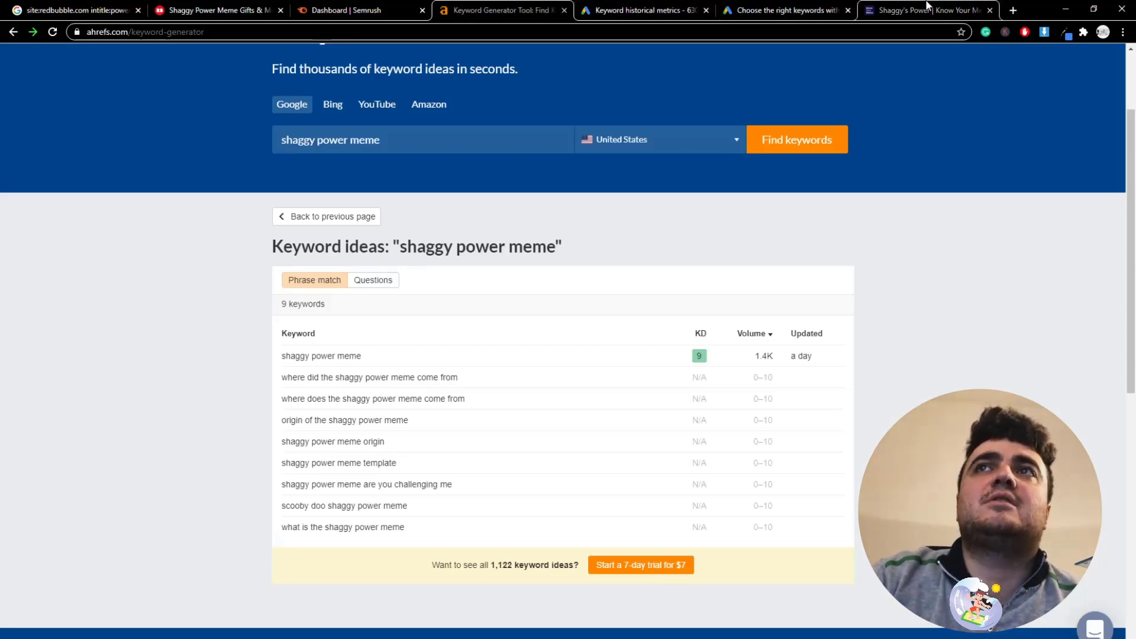
Search Google for 'shaggy power meme' in a new tab
click(99, 7)
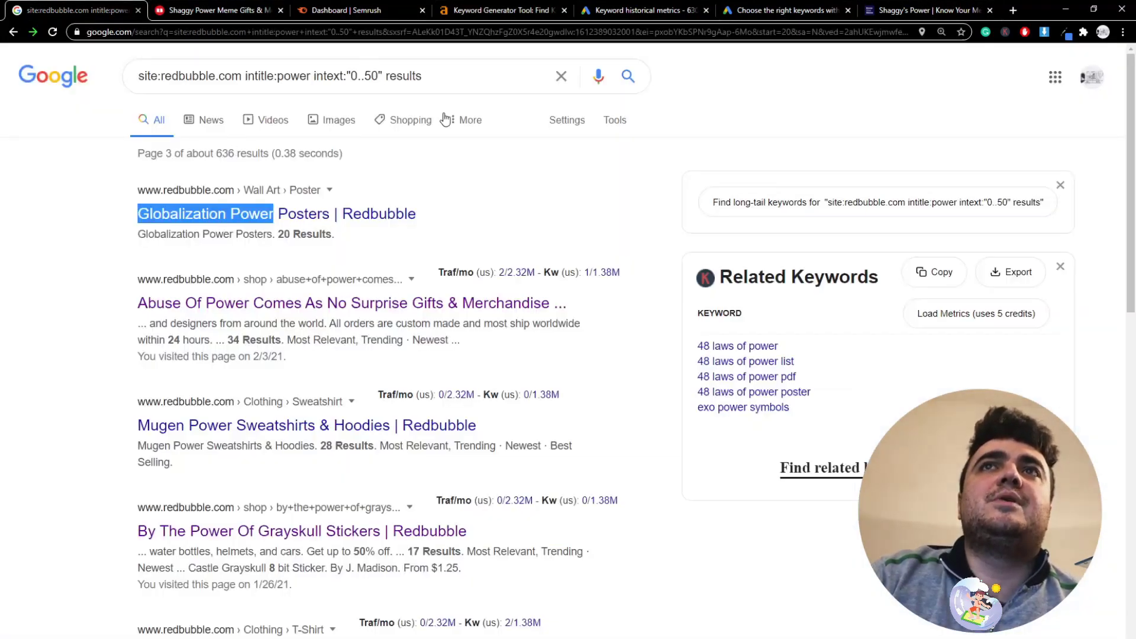
click(1012, 10)
text(g)
key(Return)
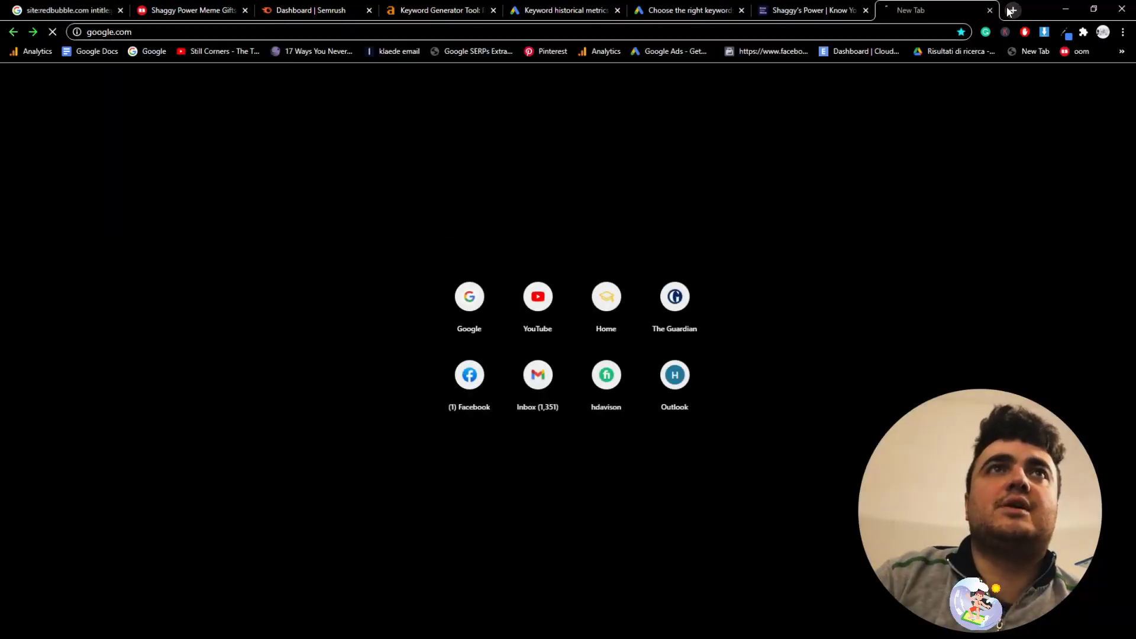
text(shaggy power meme)
key(Return)
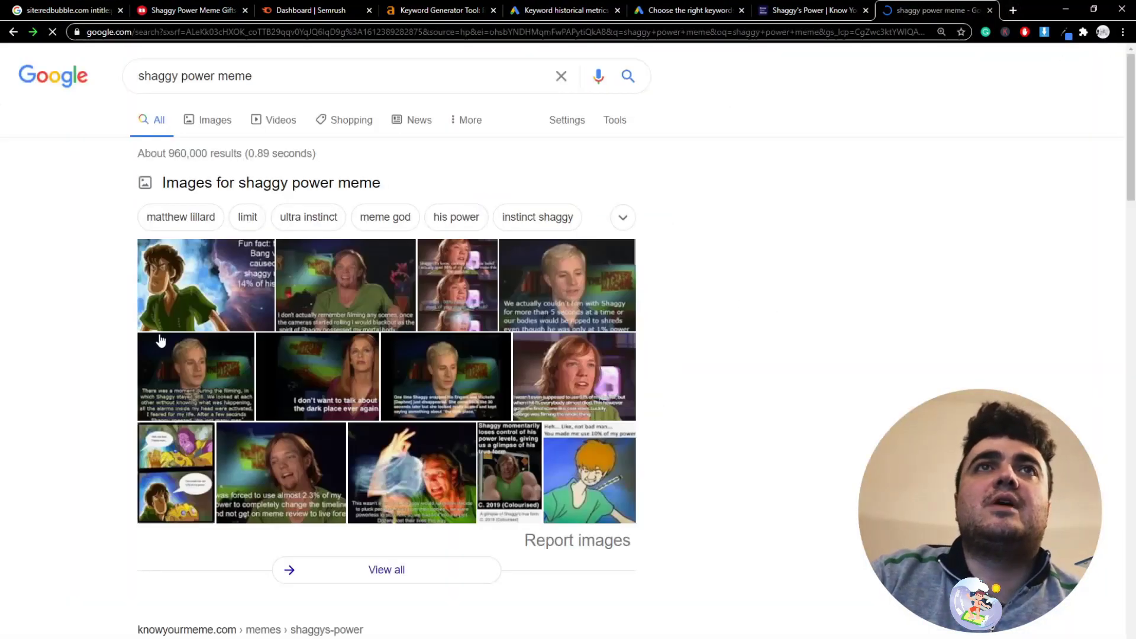
Review the shaggy power meme results and Know Your Meme page, then return to the Redbubble results
scroll(223, 469, down, 15)
scroll(258, 405, up, 10)
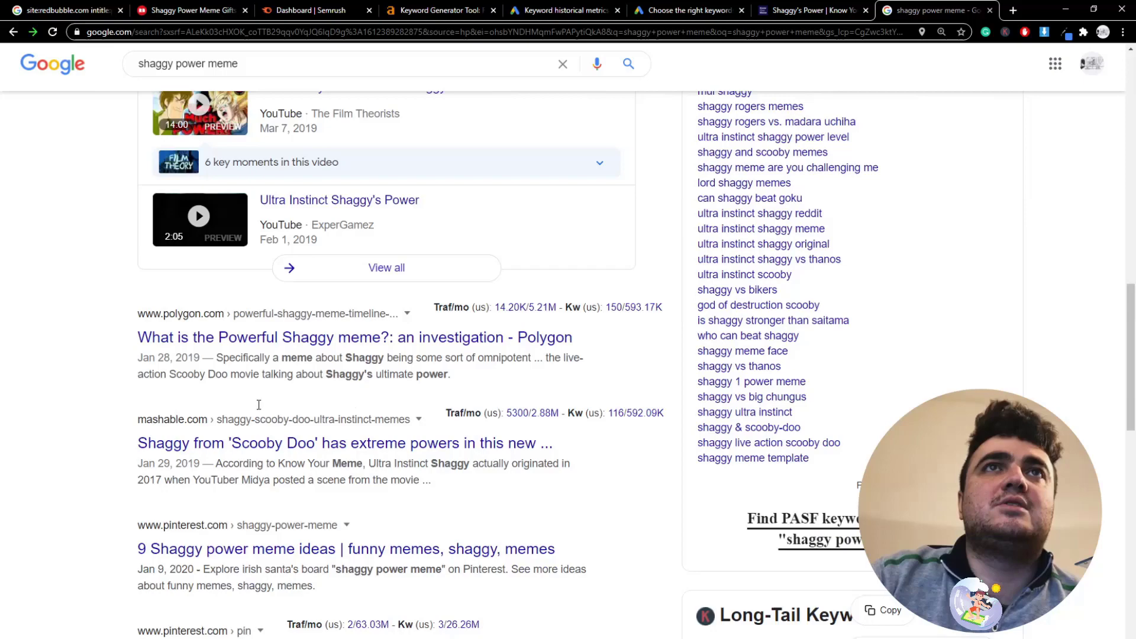
scroll(263, 373, up, 8)
scroll(268, 328, up, 4)
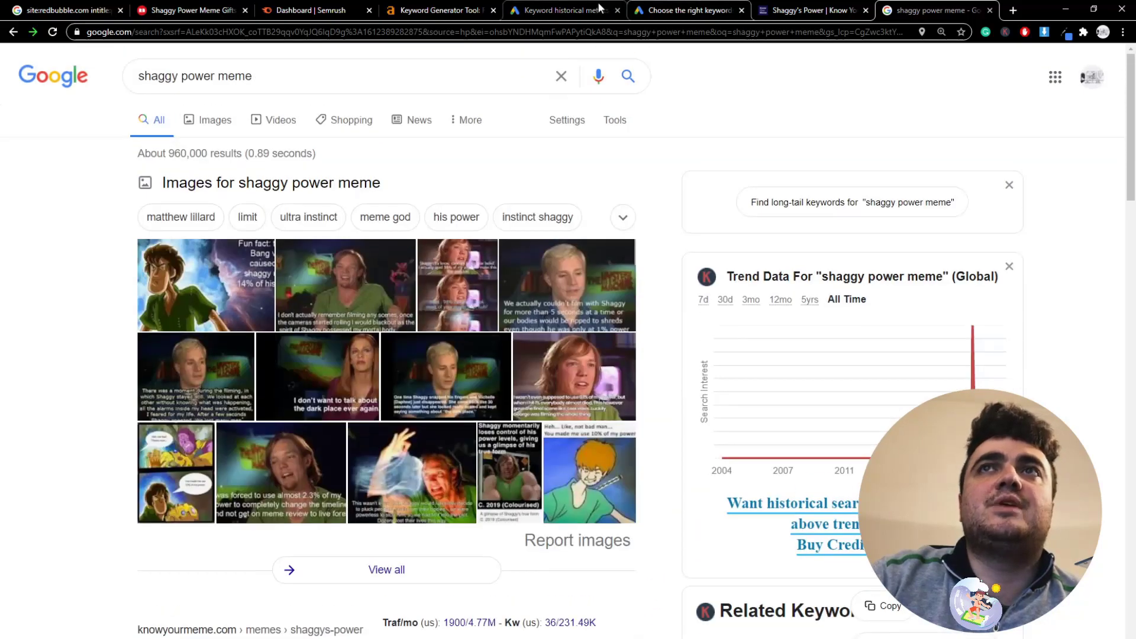
click(811, 10)
click(65, 10)
click(932, 10)
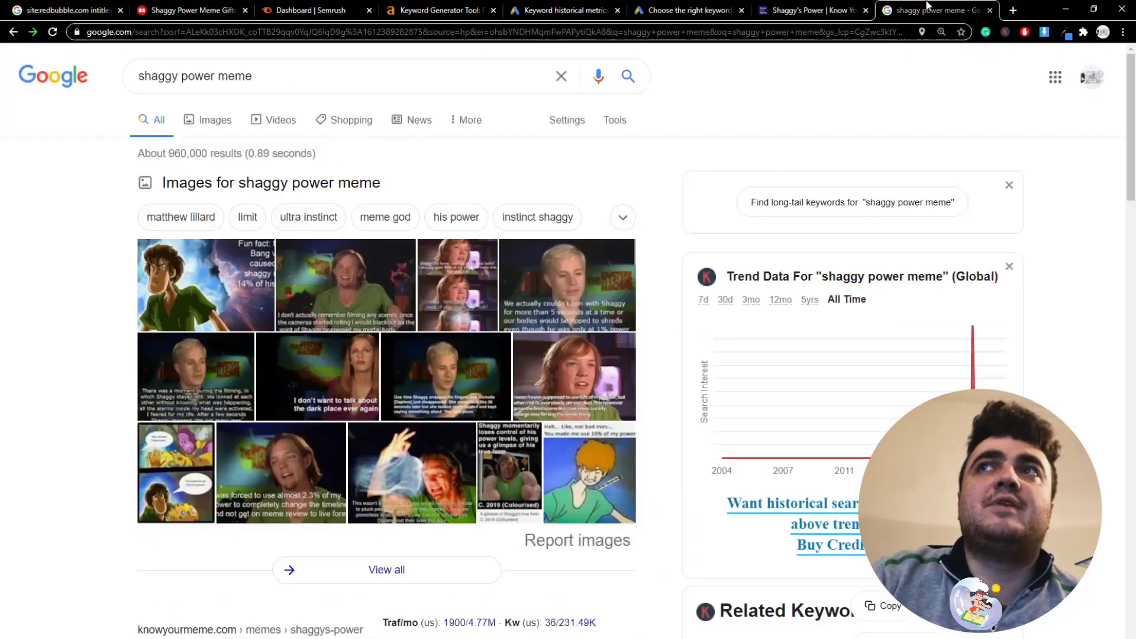
drag(255, 76, 100, 91)
key(ctrl+c)
click(77, 183)
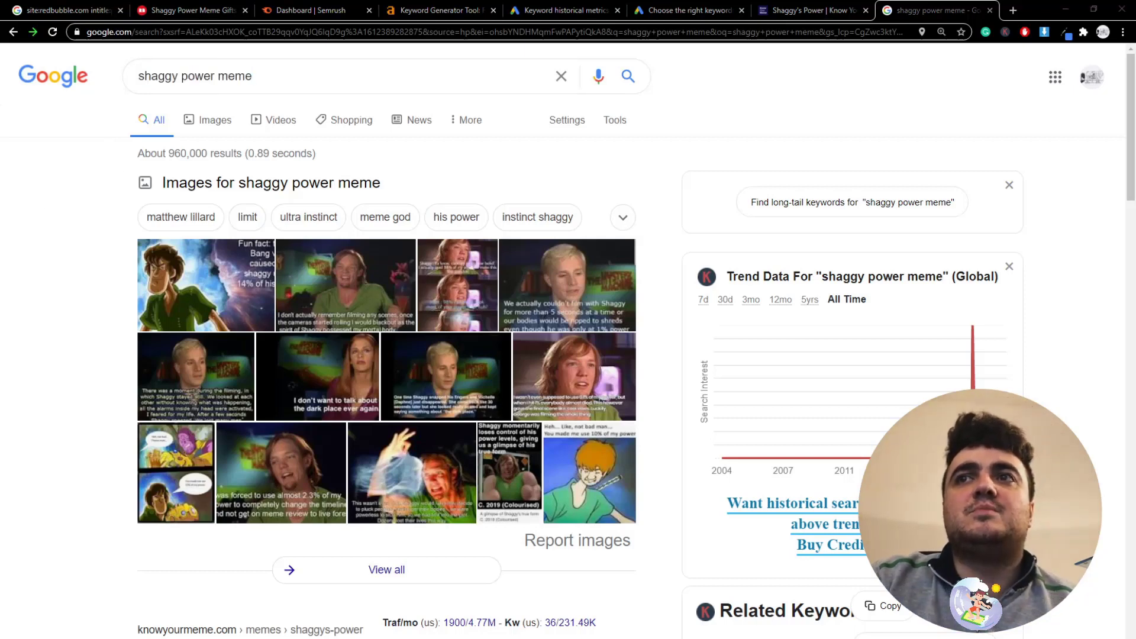
click(65, 10)
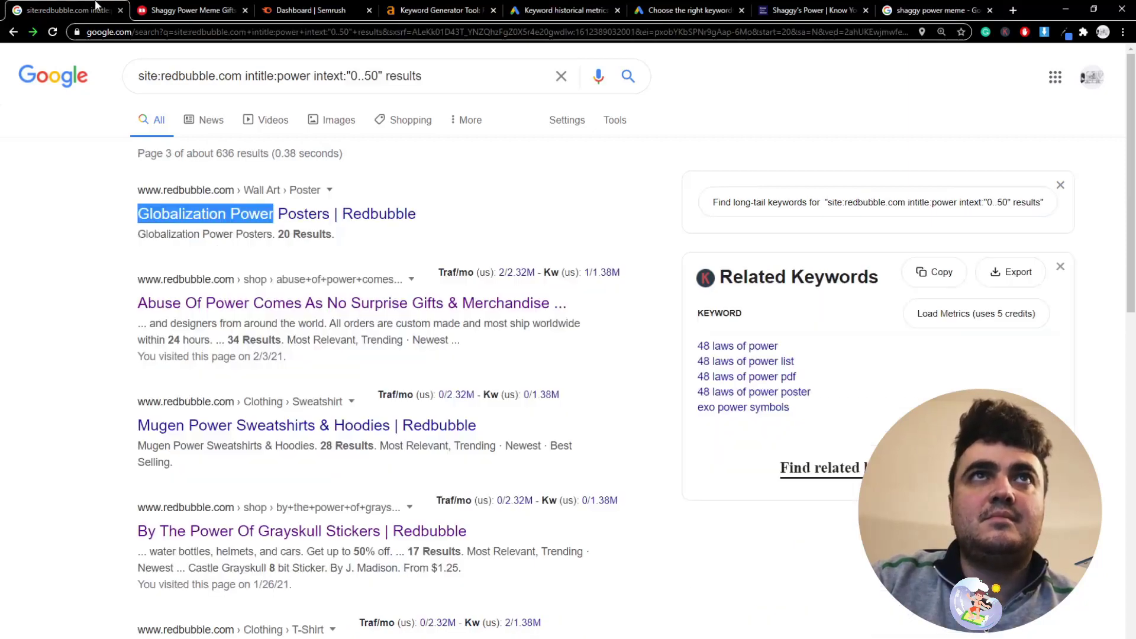
Open keywordtool.io in a new third-position tab and paste 'shaggy power meme' as the keyword
click(1016, 10)
text(keyw)
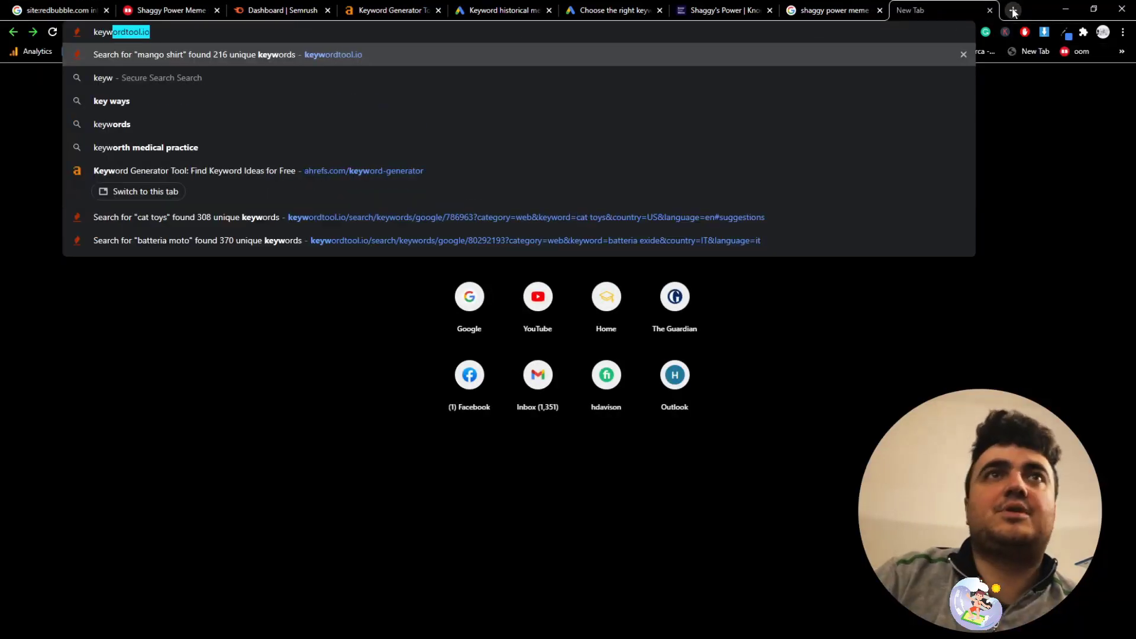
key(Return)
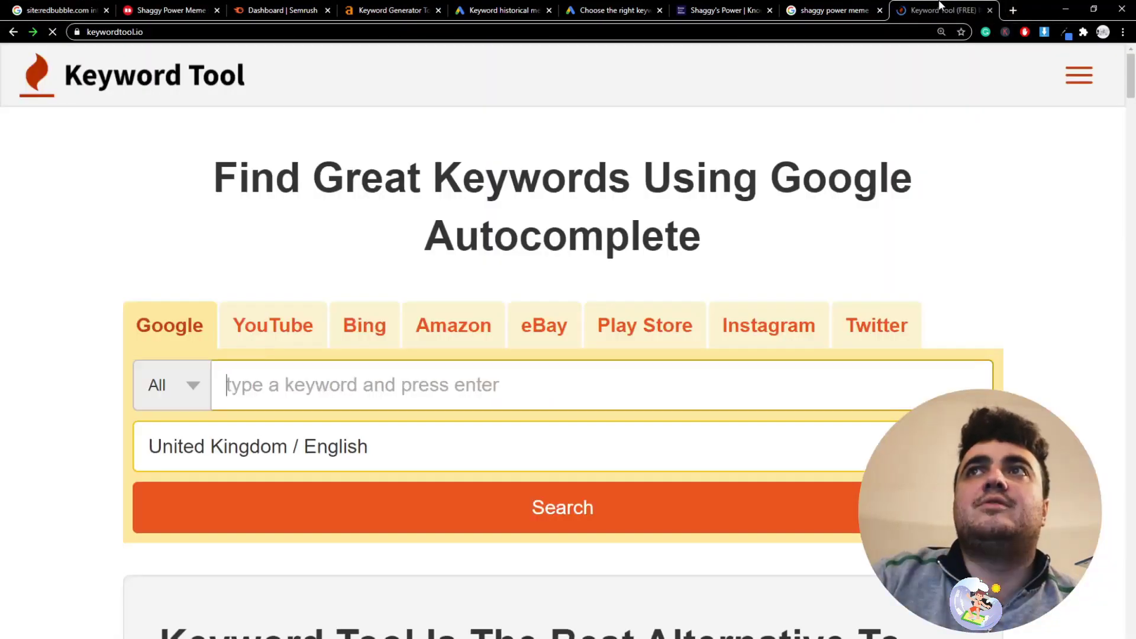
drag(941, 11, 282, 10)
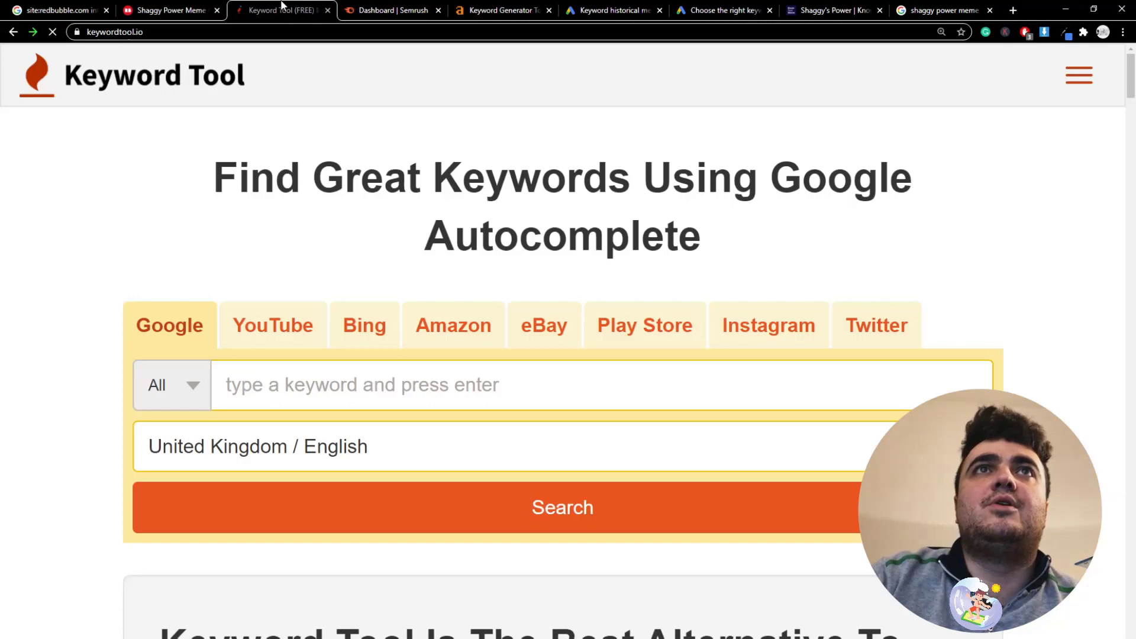
key(ctrl+v)
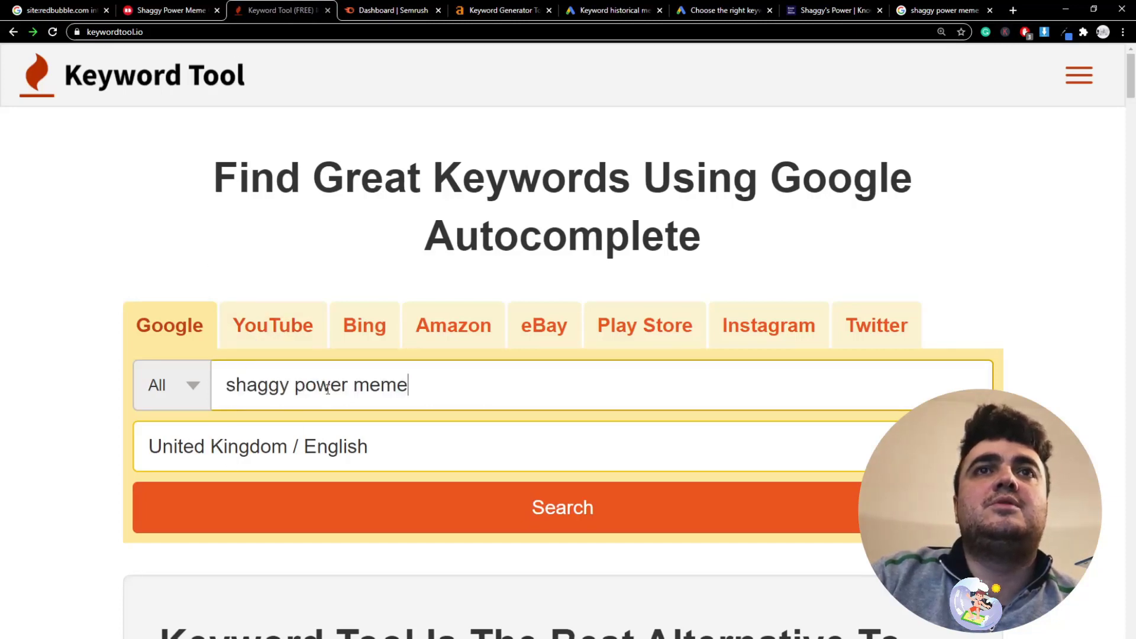
Search with United States / English as the market and review the 23 keyword suggestions
click(347, 446)
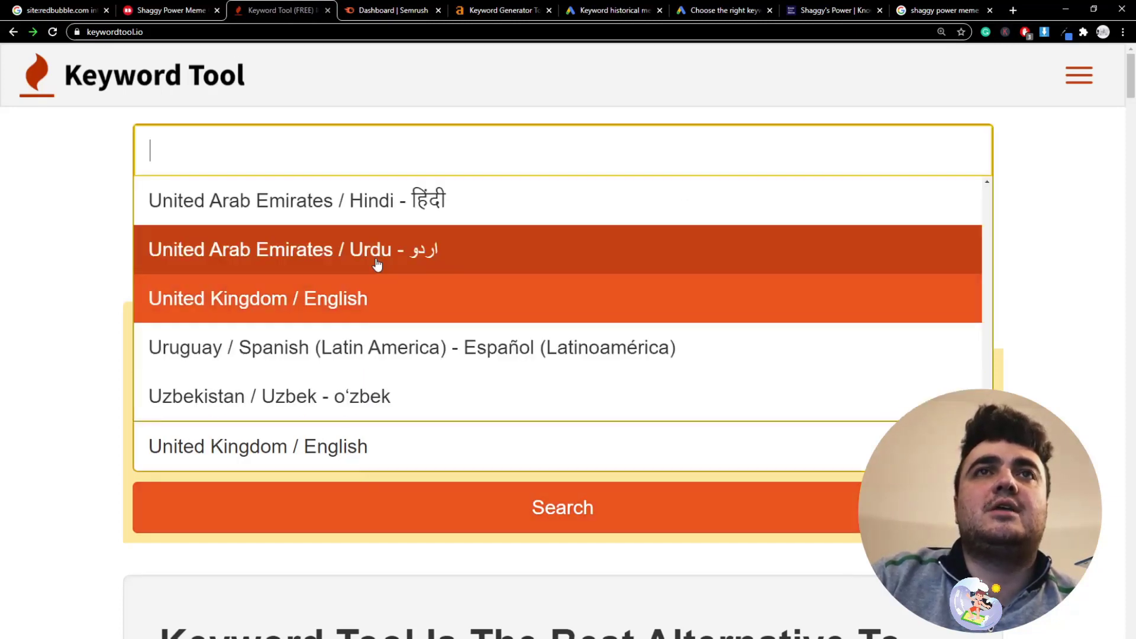
text(united state)
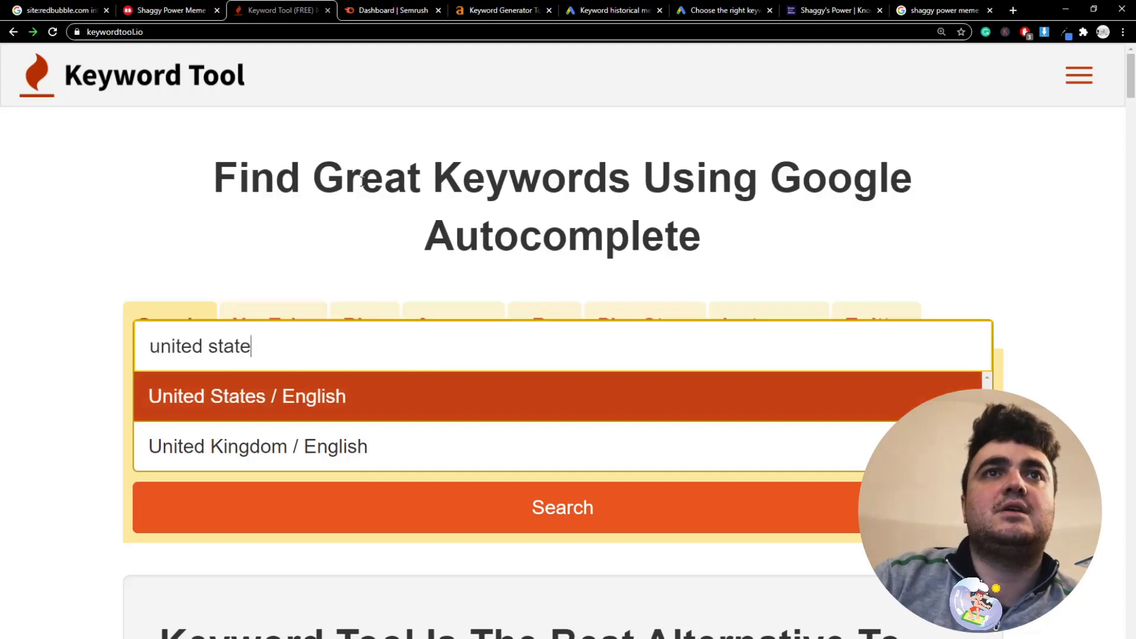
click(188, 410)
click(307, 500)
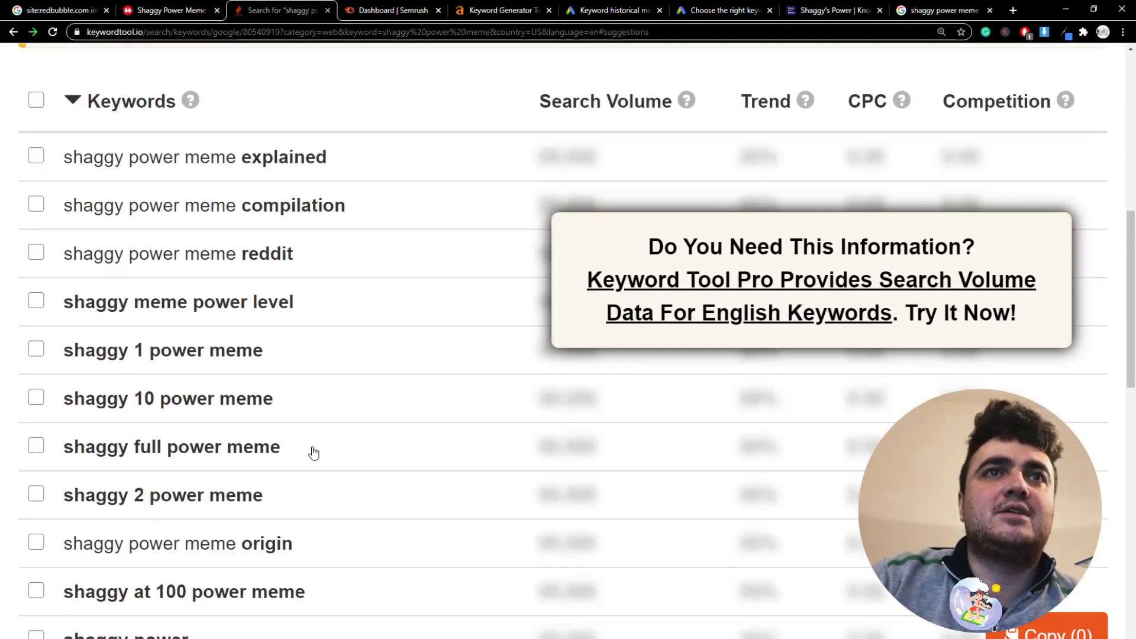
scroll(313, 453, down, 12)
scroll(317, 447, up, 10)
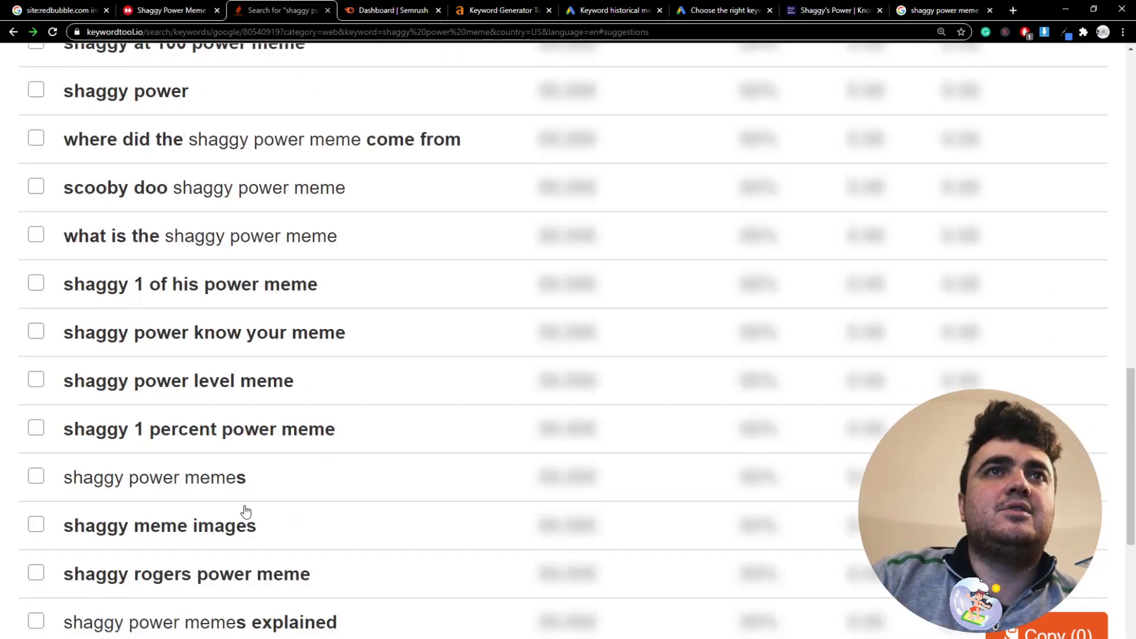
scroll(166, 449, down, 6)
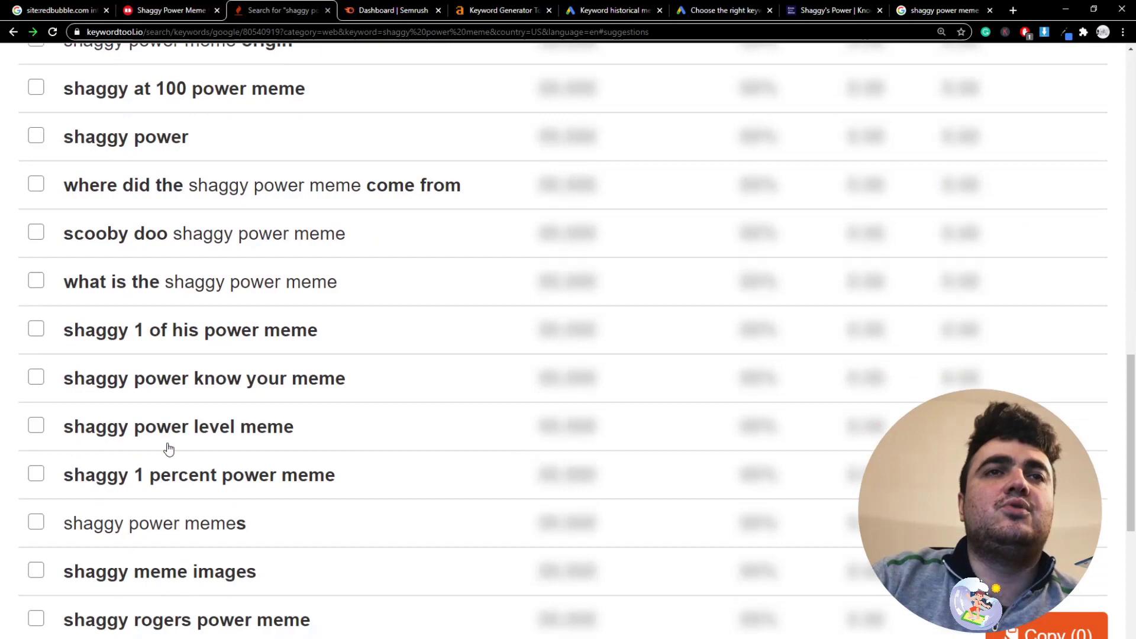
scroll(171, 446, up, 9)
scroll(171, 445, up, 5)
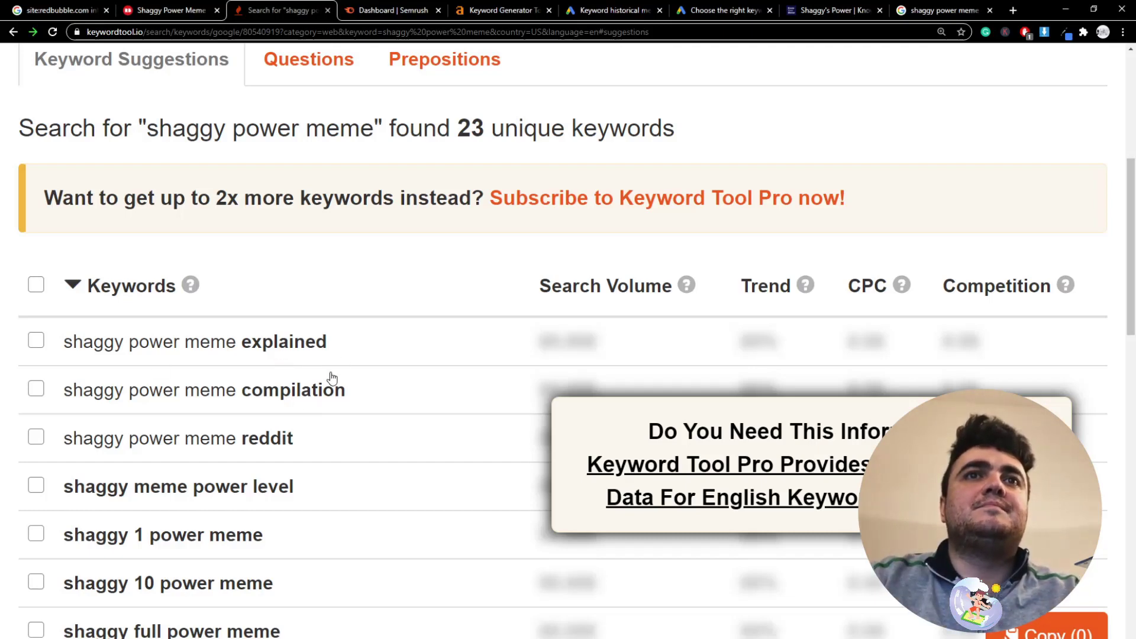
scroll(332, 377, down, 3)
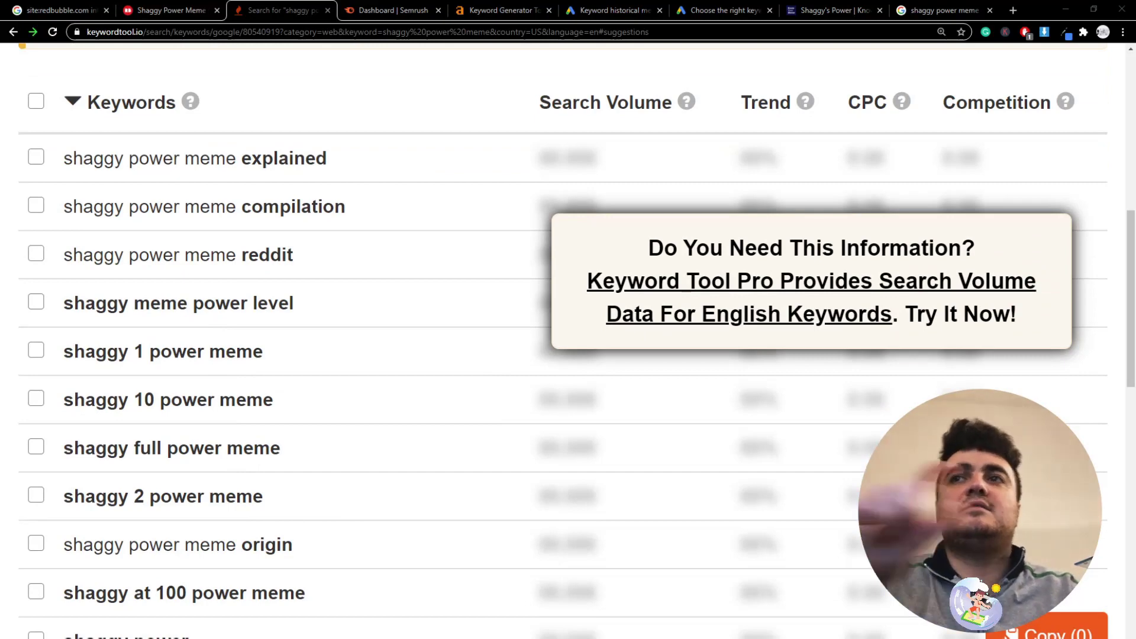
Look up shaggy power meme in Semrush Keyword Overview: 140 UK volume, 86% difficulty
click(412, 6)
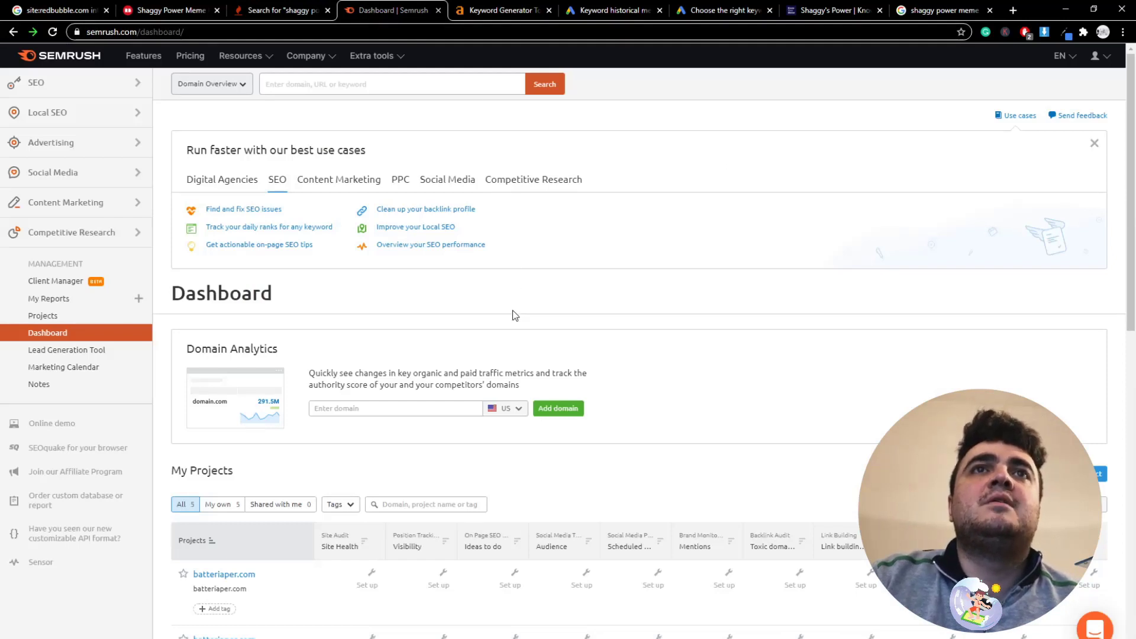
click(361, 87)
key(ctrl+v)
key(Return)
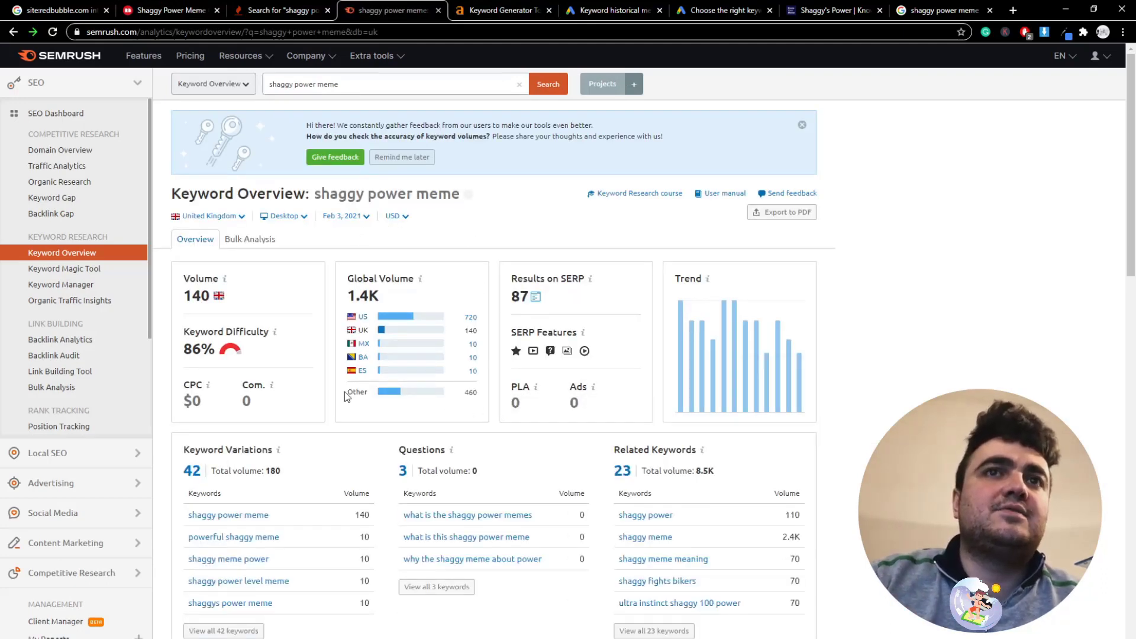
scroll(366, 367, down, 2)
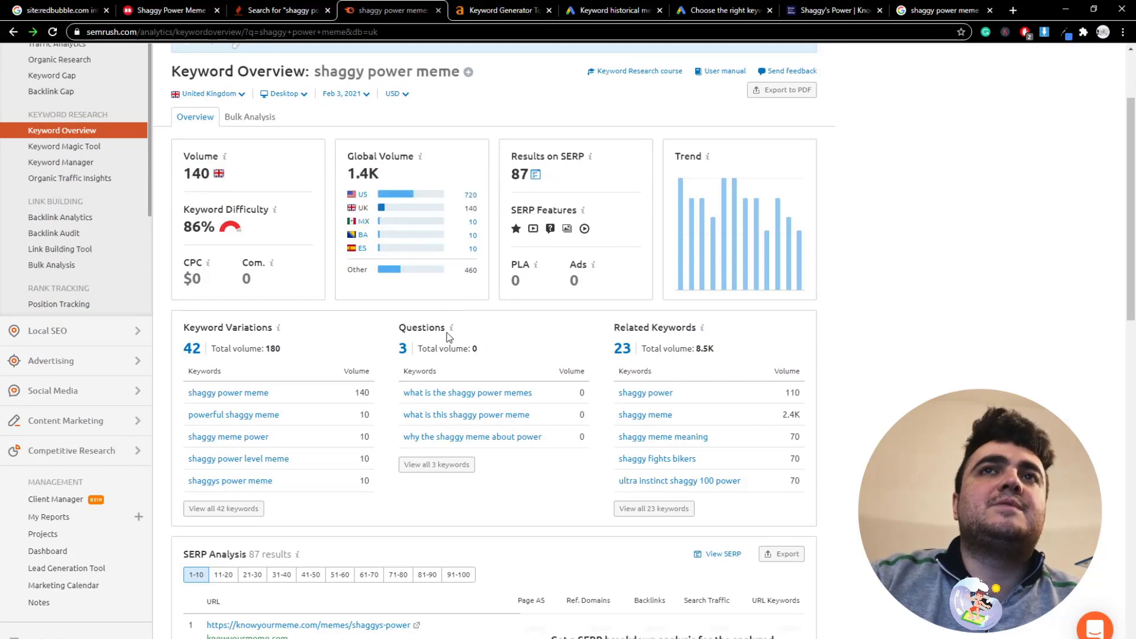
scroll(354, 393, down, 1)
scroll(379, 426, down, 3)
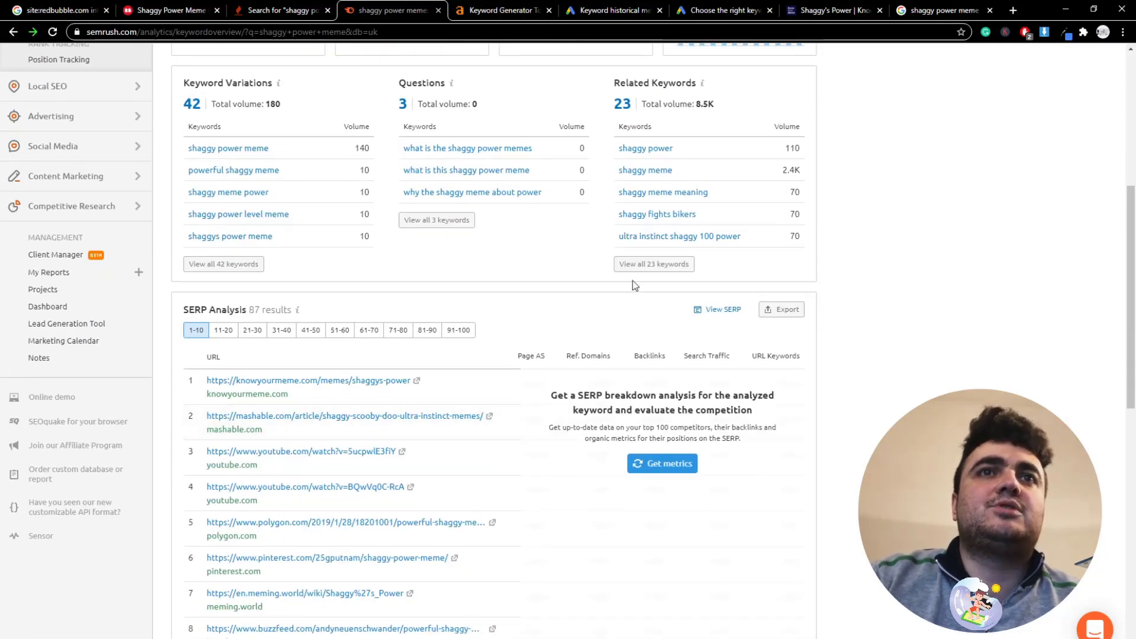
scroll(633, 280, down, 2)
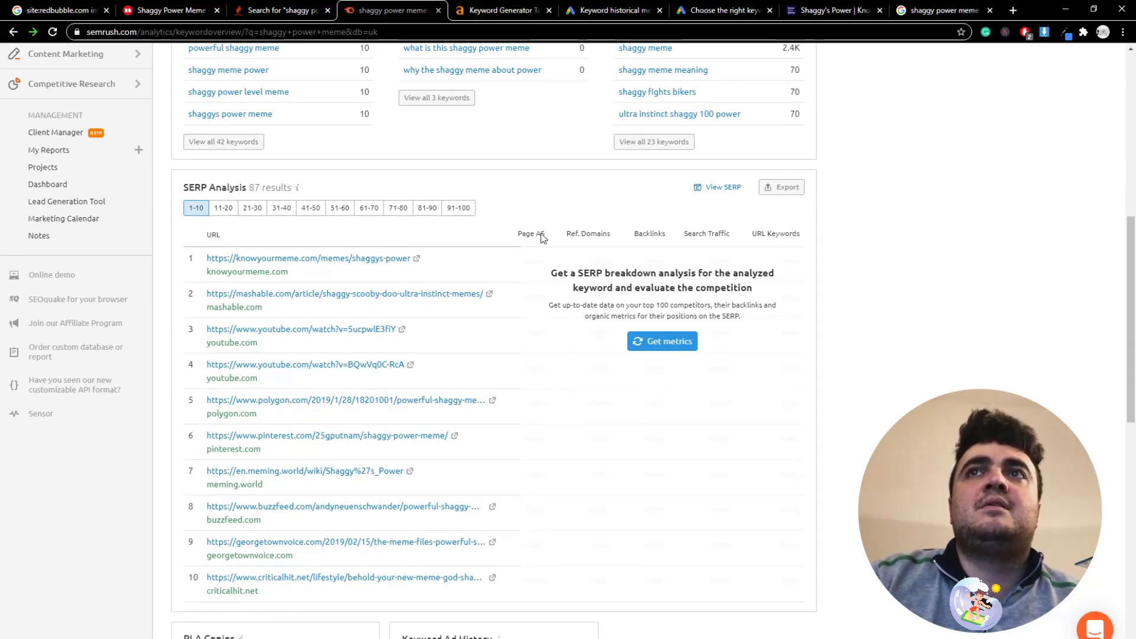
scroll(536, 304, up, 3)
scroll(584, 328, up, 3)
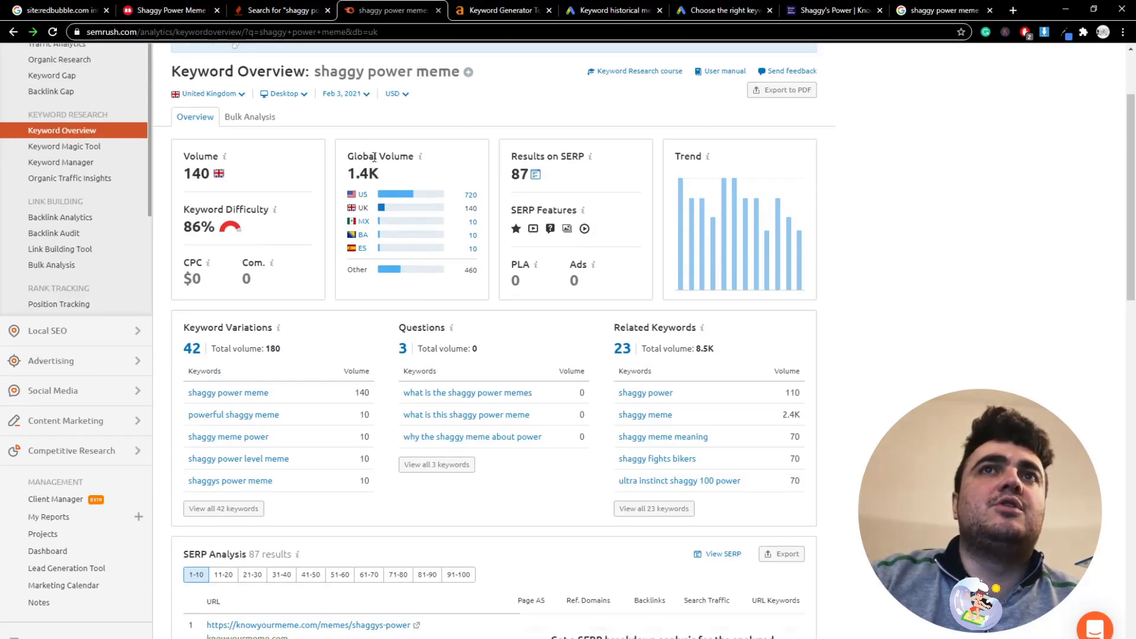
Compare the Semrush figures with the ahrefs keyword ideas for shaggy power meme
click(500, 7)
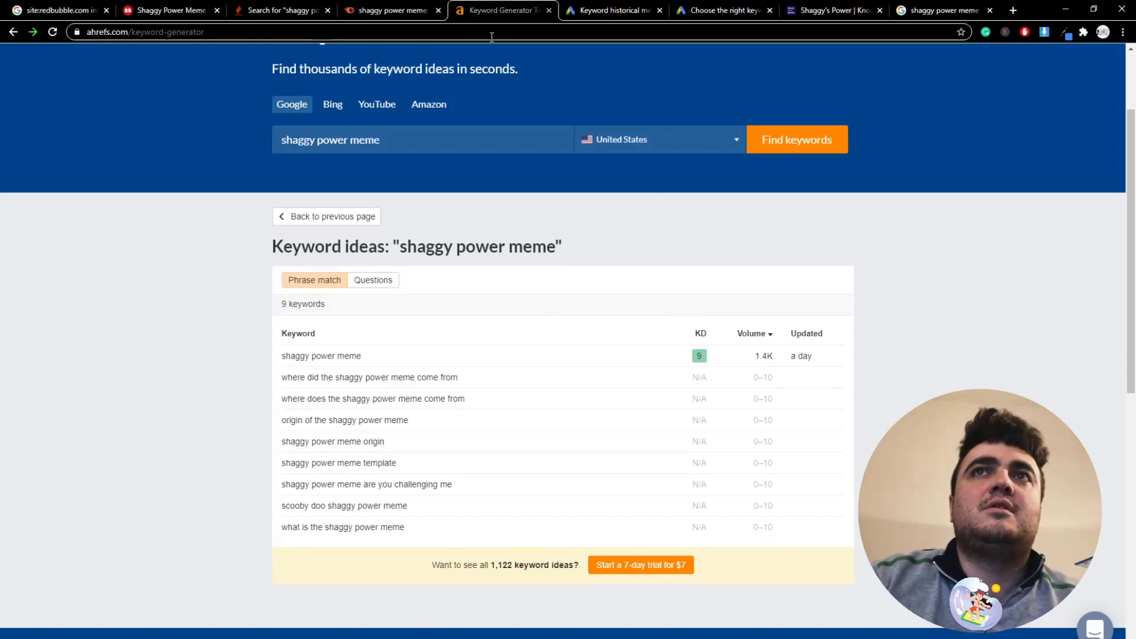
click(376, 10)
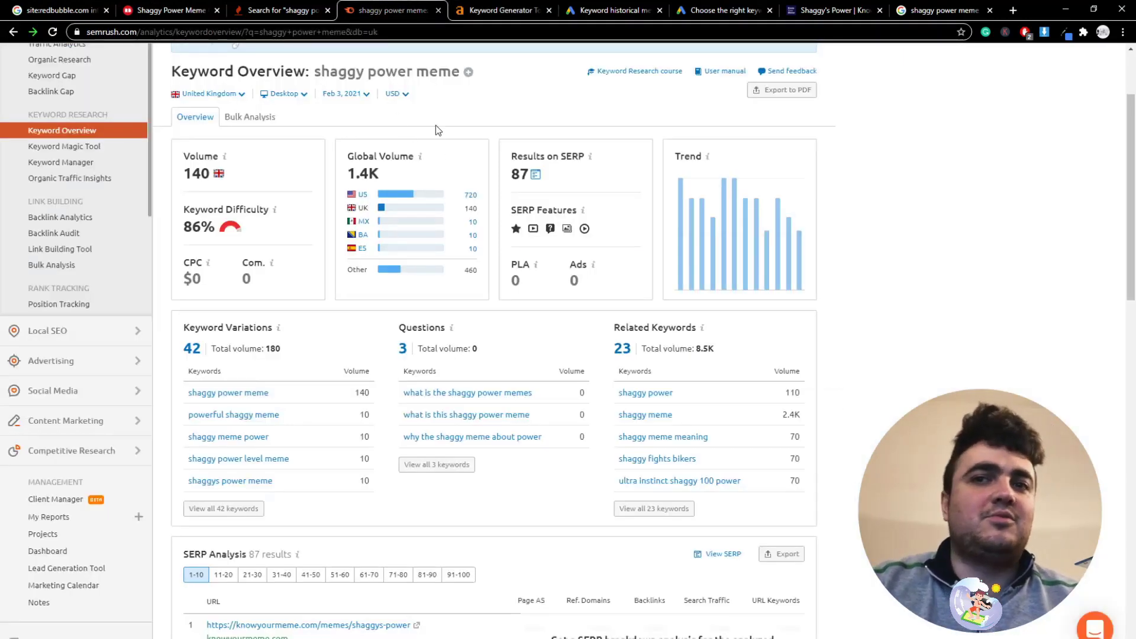
scroll(381, 531, down, 3)
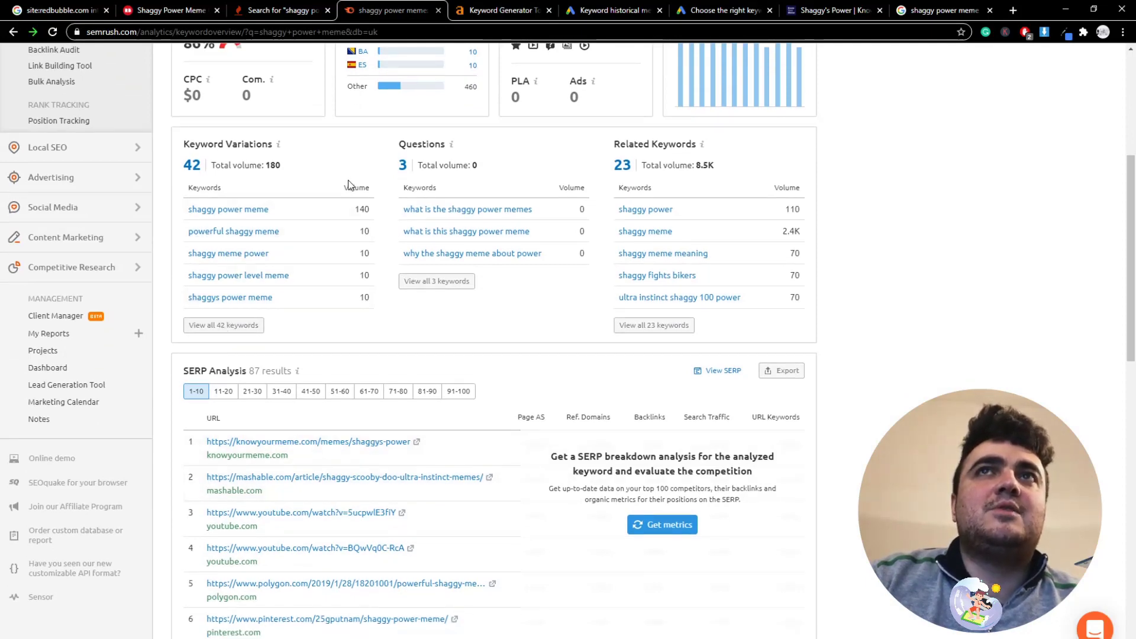
key(ctrl+Tab)
key(ctrl+shift+Tab)
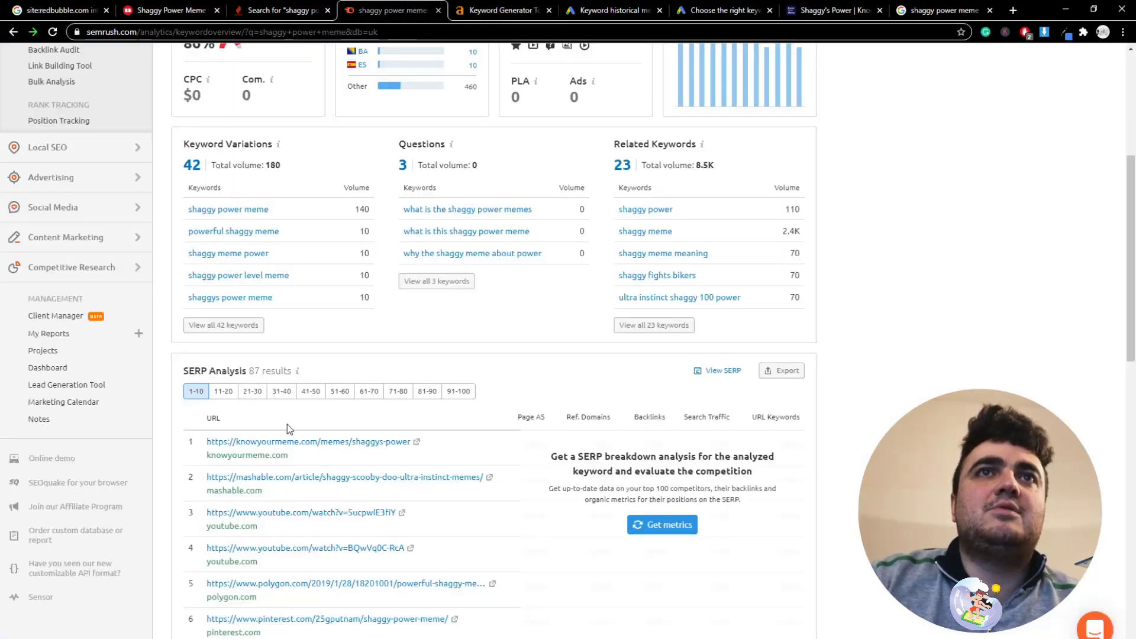
scroll(278, 461, down, 5)
Find the Redbubble result, ranked 18th, among Semrush's SERP results 11–20 using 'redbub'
click(223, 269)
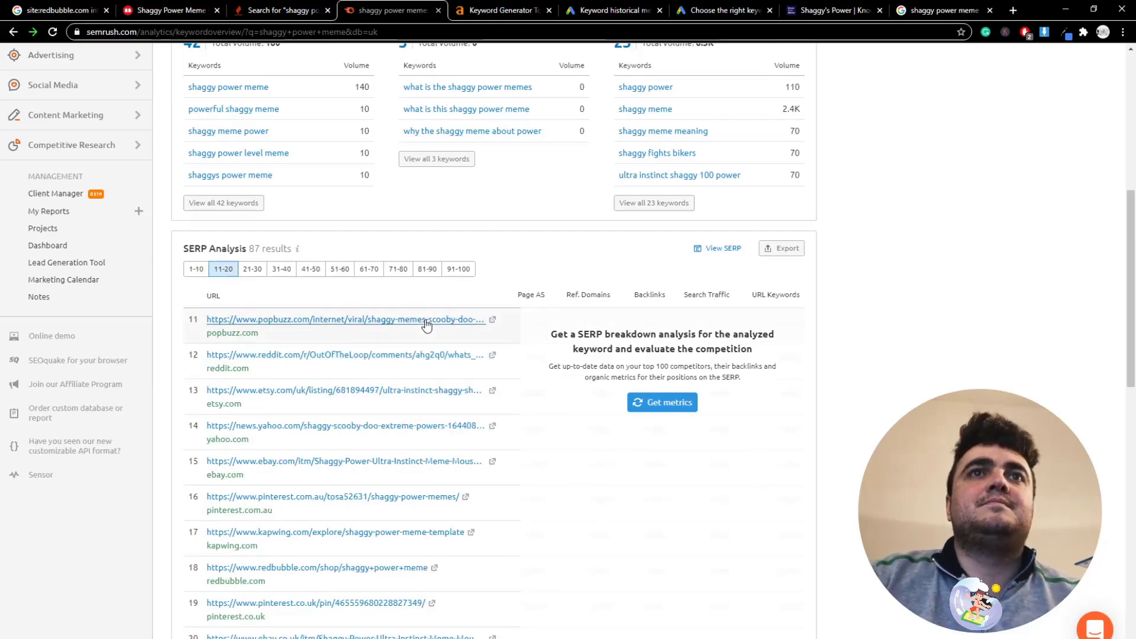
key(ctrl+f)
text(redbub)
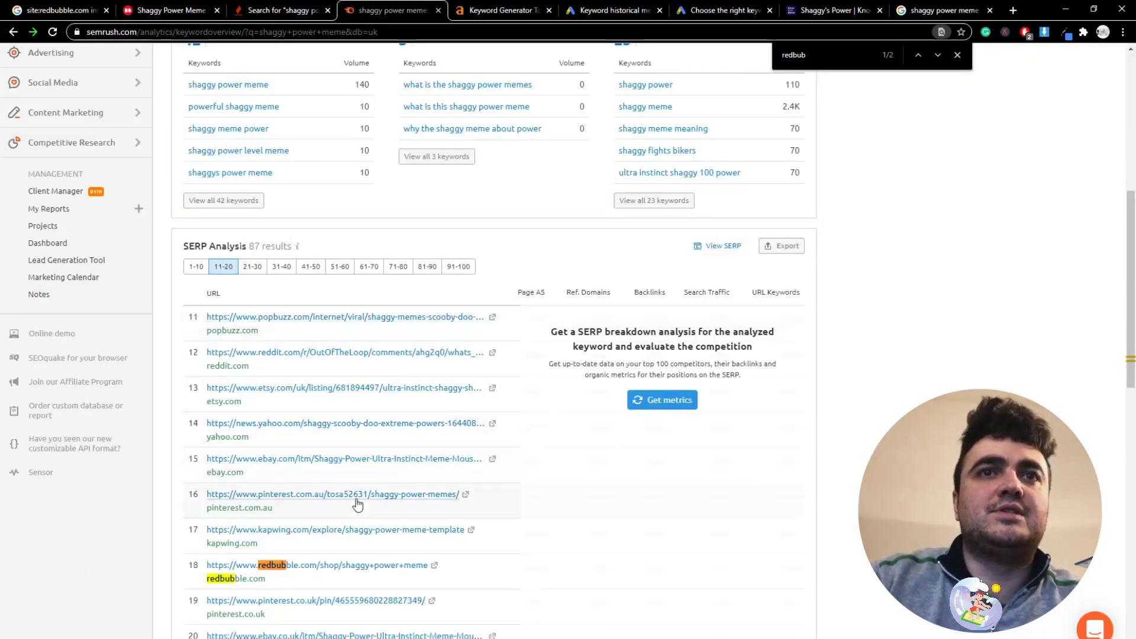
scroll(370, 170, up, 7)
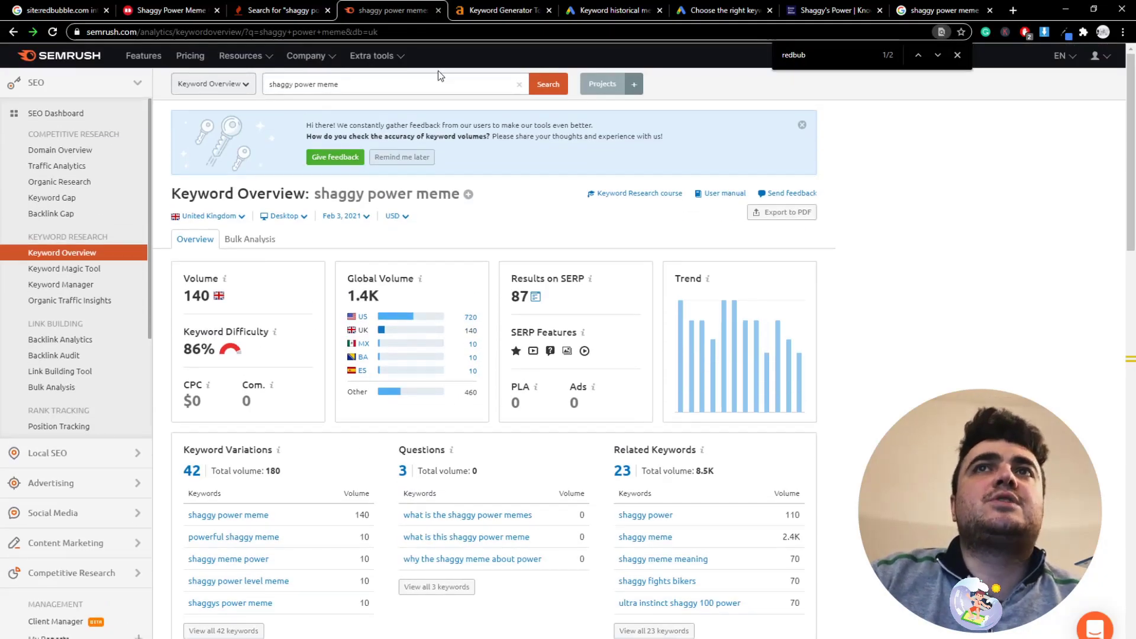
scroll(370, 170, down, 6)
scroll(570, 232, up, 2)
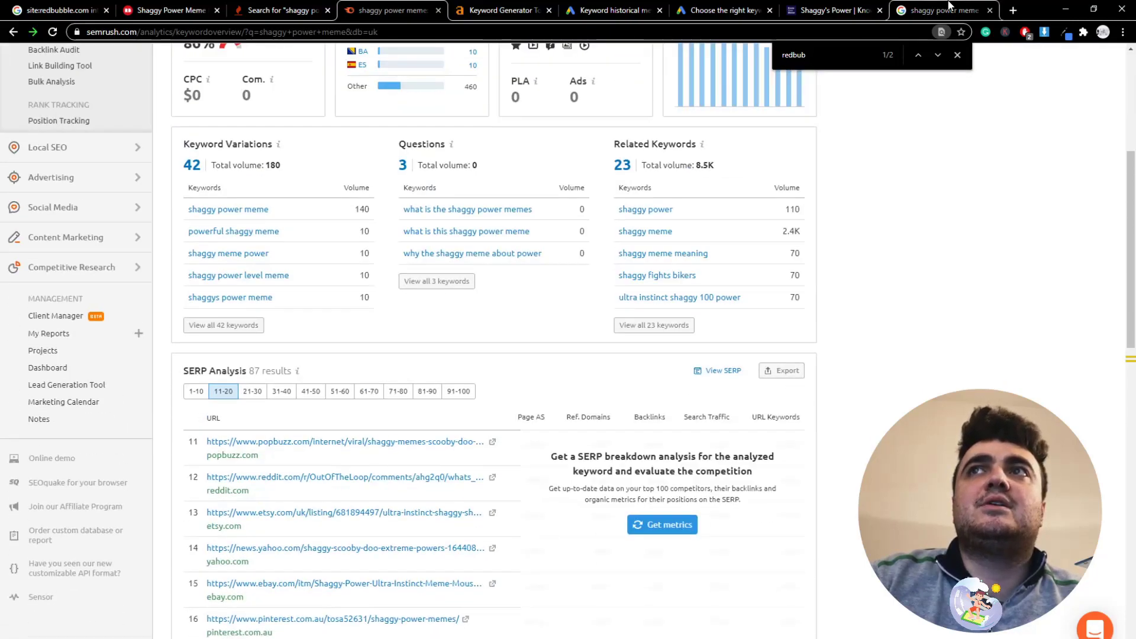
scroll(570, 233, down, 3)
Set and save United States as the region in Google Search Settings, confirming the alert
click(903, 17)
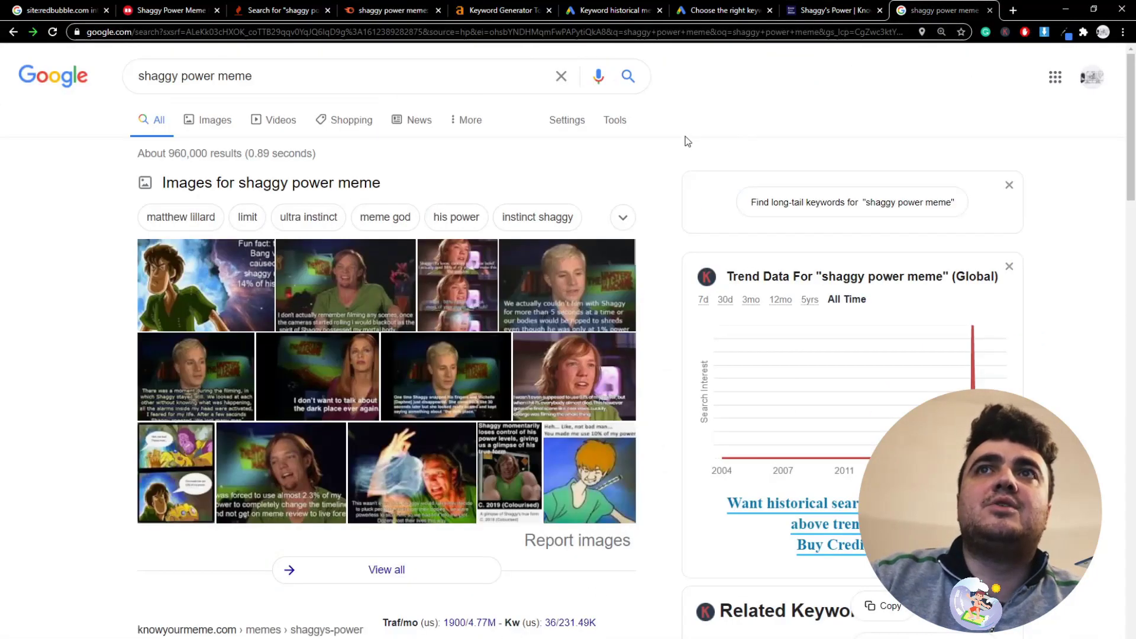
click(569, 121)
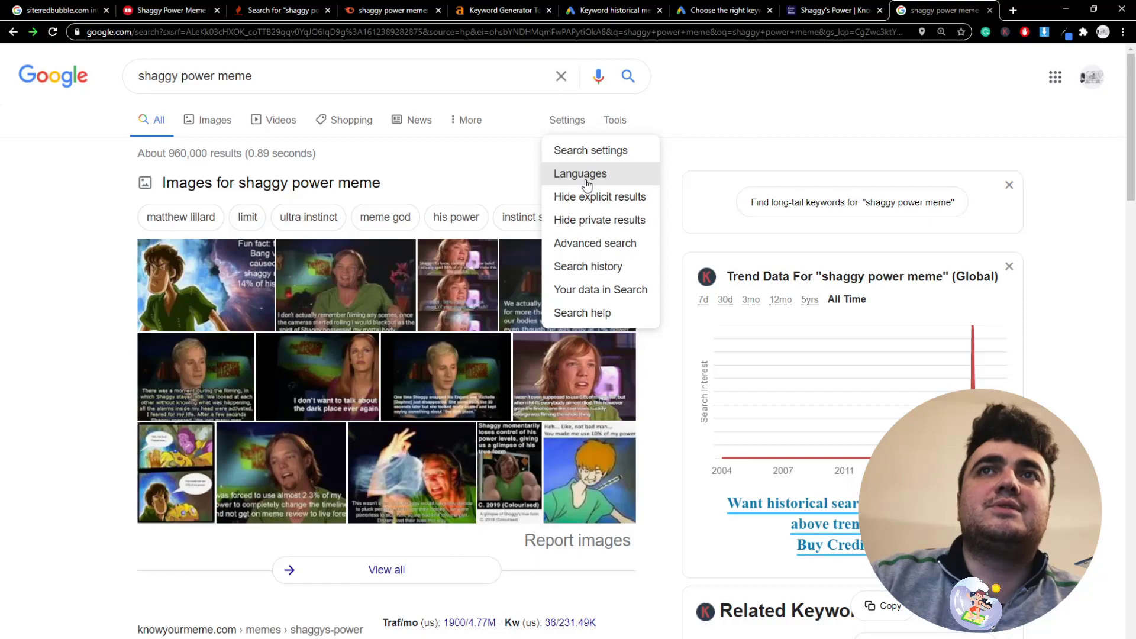
click(590, 154)
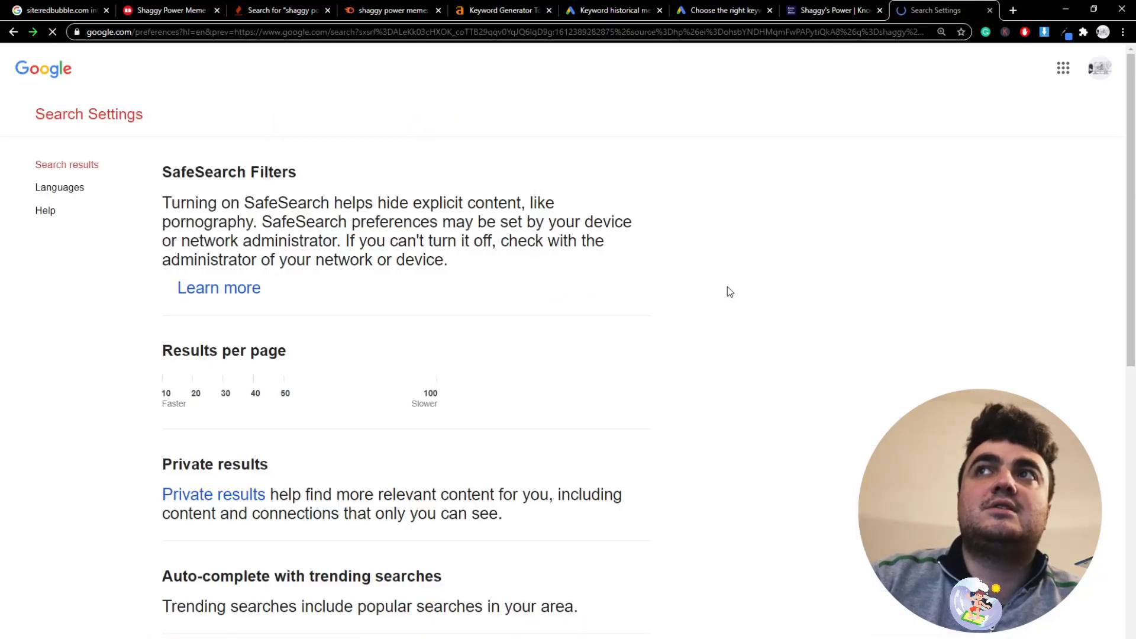
scroll(339, 332, down, 15)
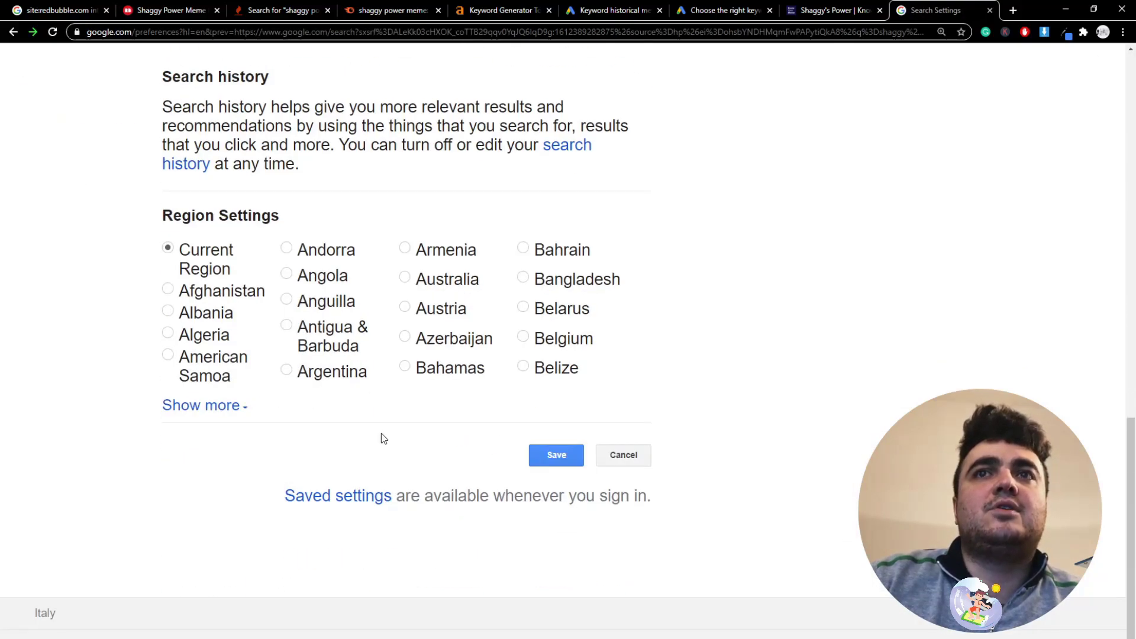
click(201, 405)
scroll(590, 469, down, 12)
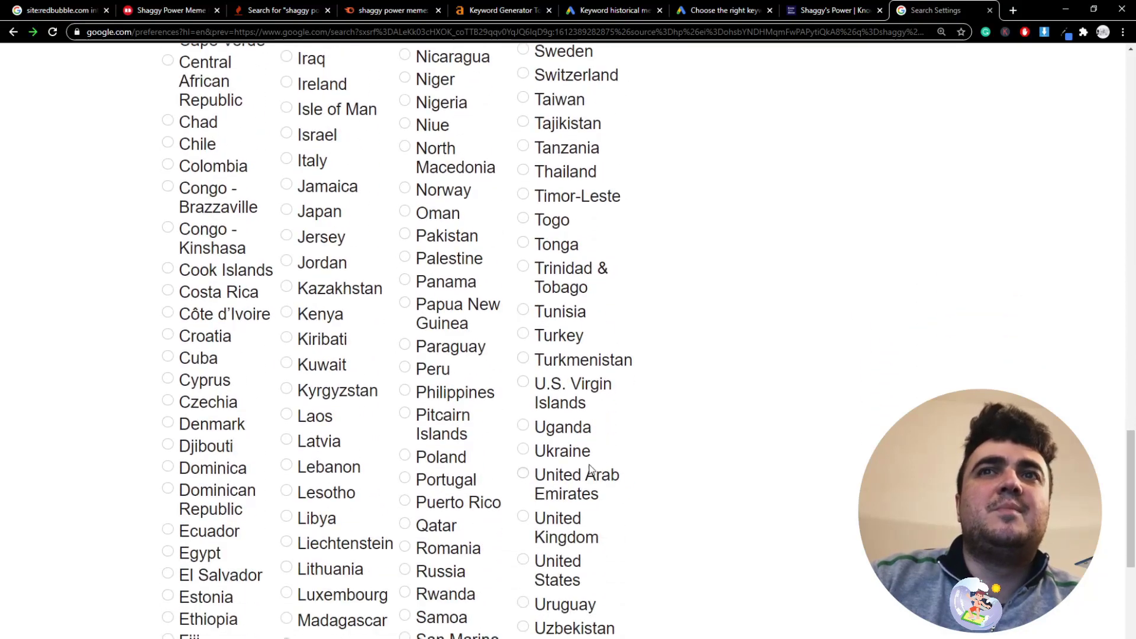
scroll(571, 496, down, 1)
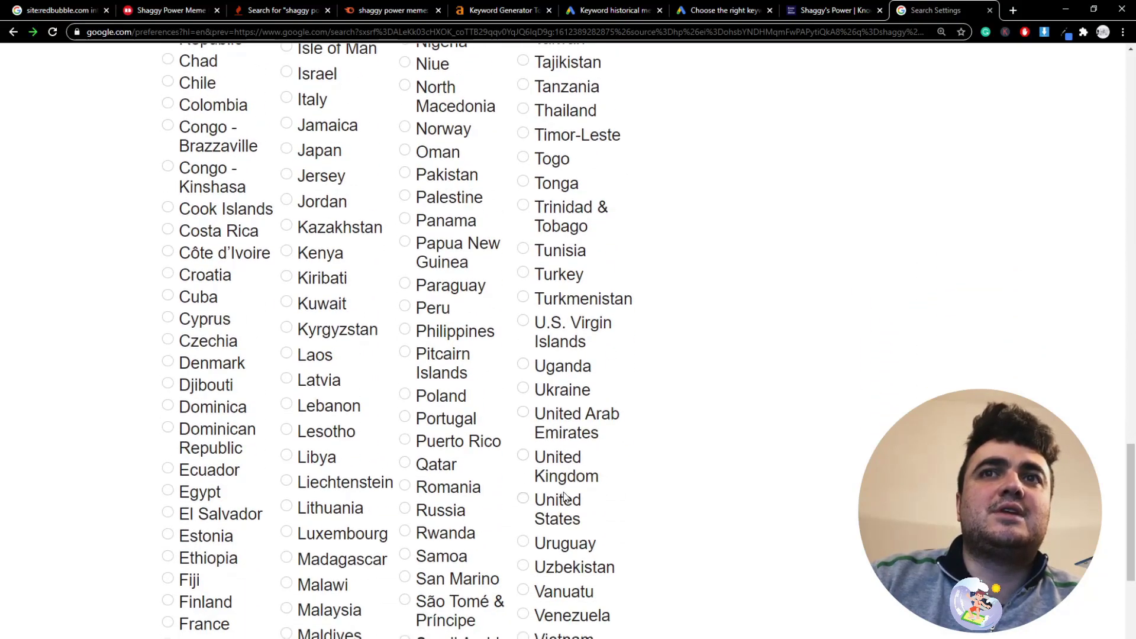
click(531, 501)
scroll(609, 510, down, 5)
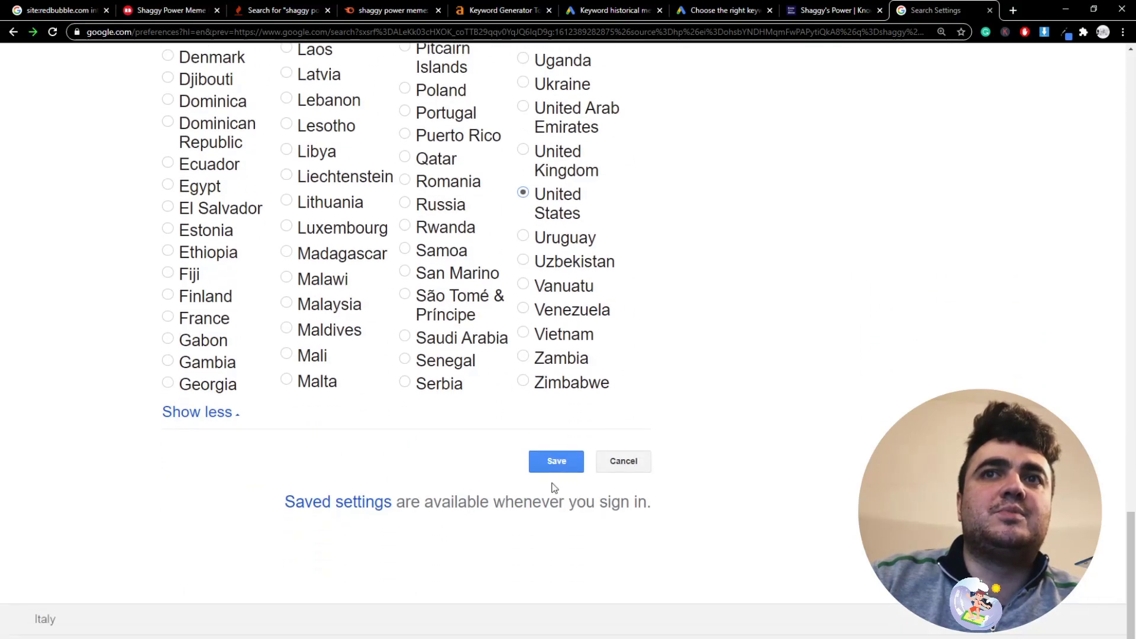
click(548, 461)
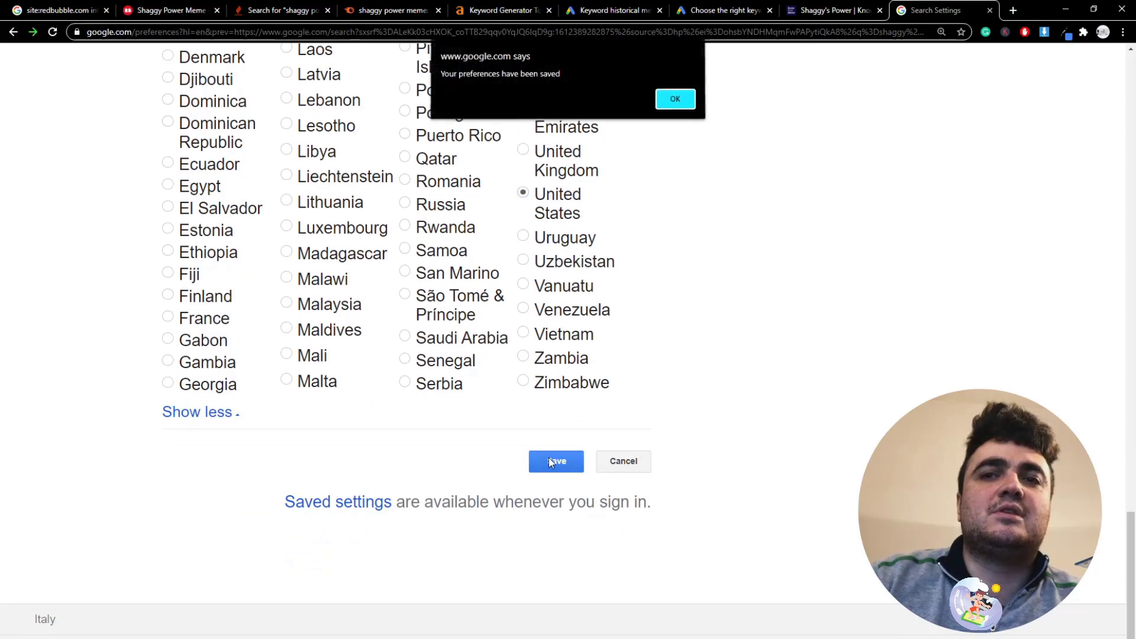
click(671, 102)
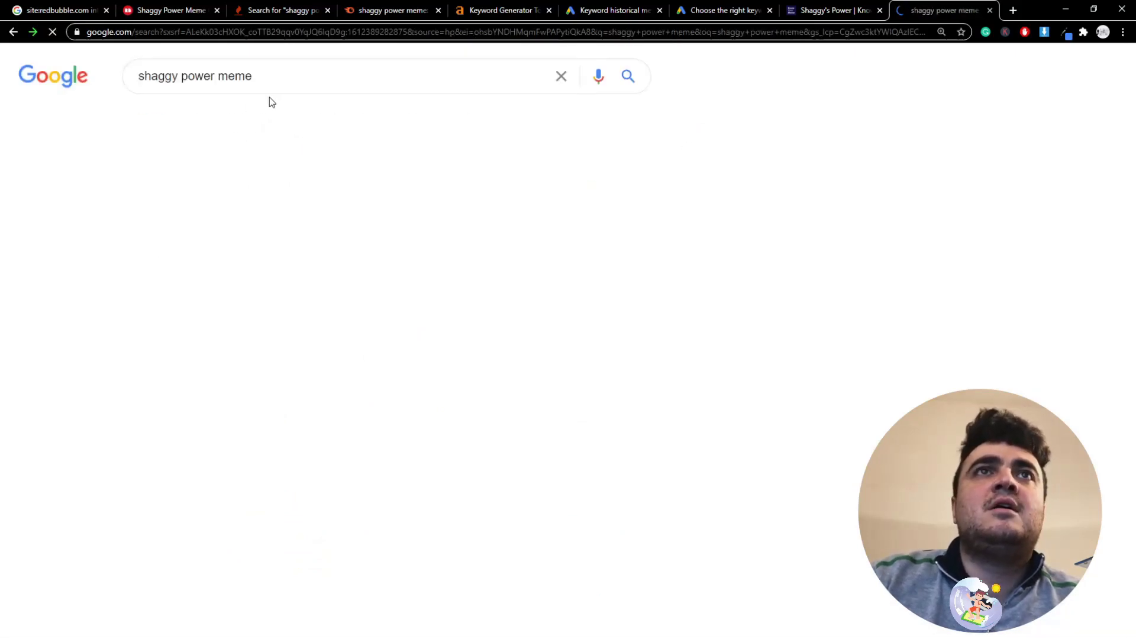
Search results pages 1 and 2 for 'redbub' without finding Redbubble
key(ctrl+f)
text(redbub)
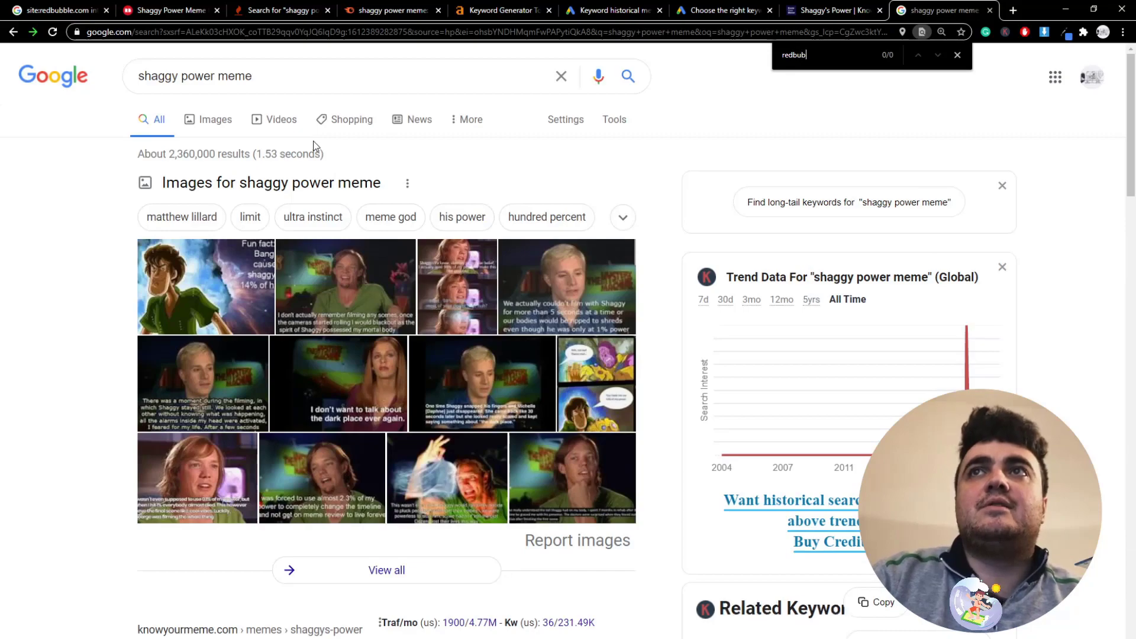
scroll(311, 144, down, 20)
scroll(215, 556, down, 13)
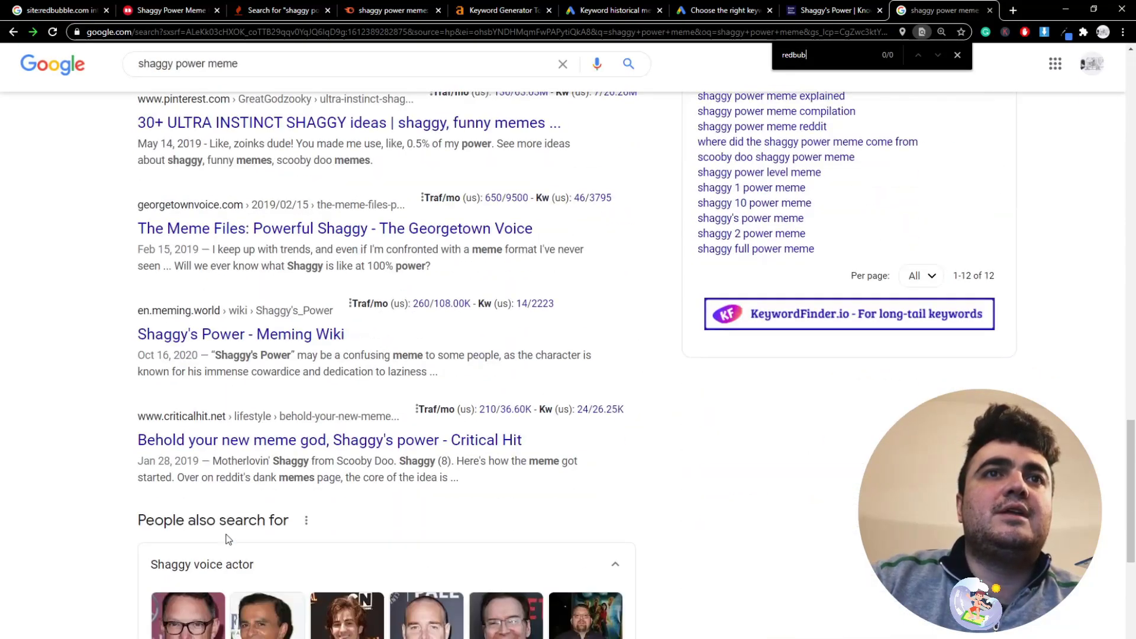
click(311, 581)
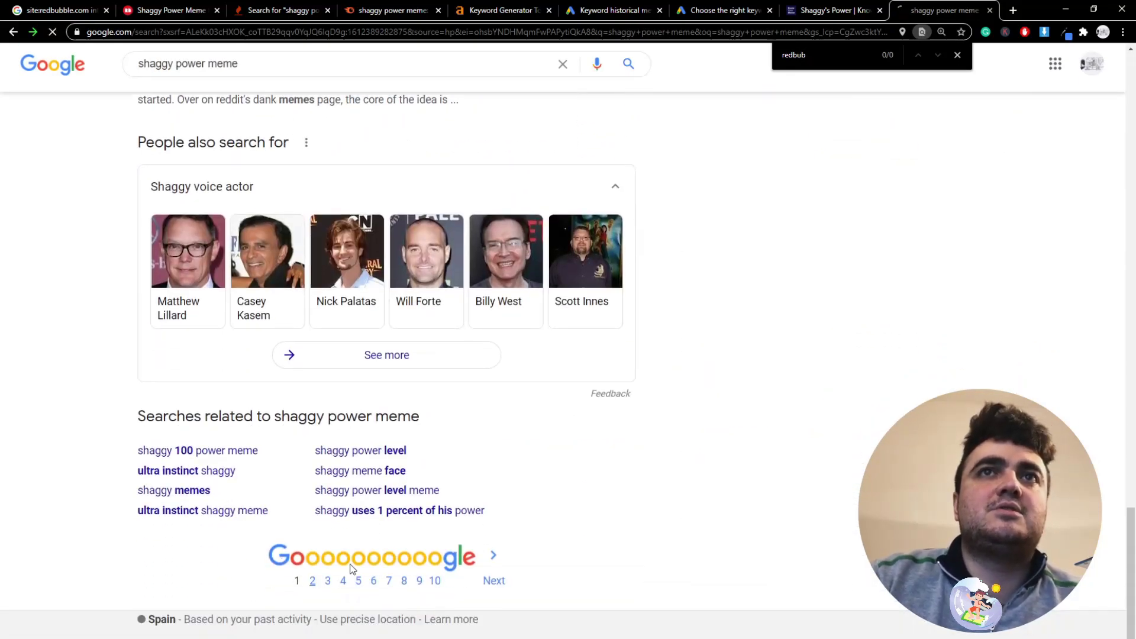
key(ctrl+f)
text(redbub)
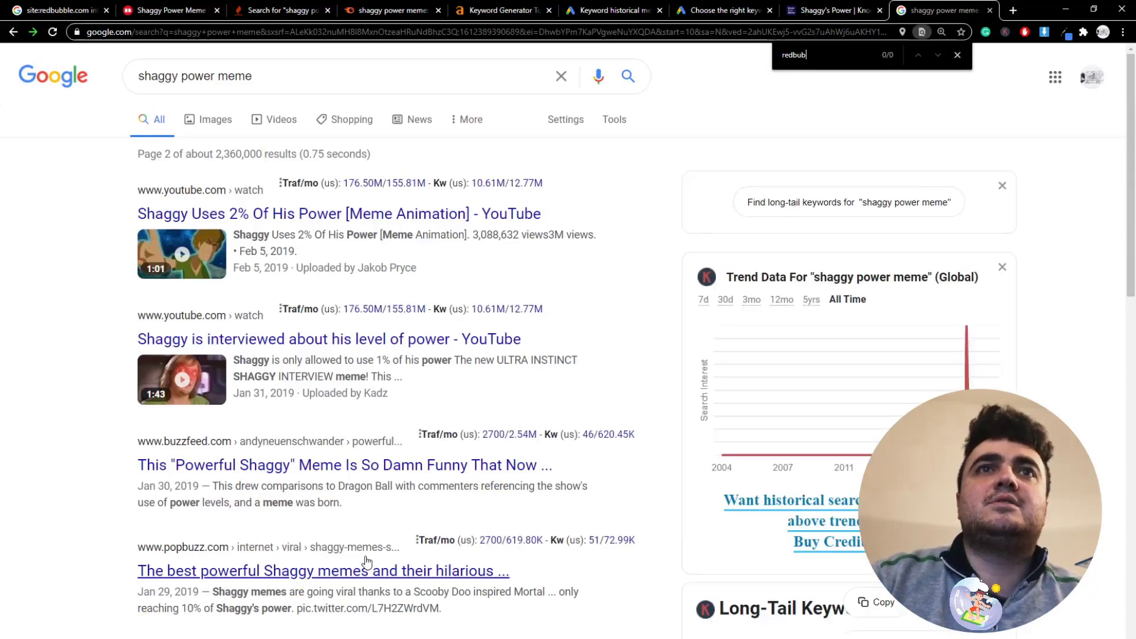
scroll(343, 561, down, 15)
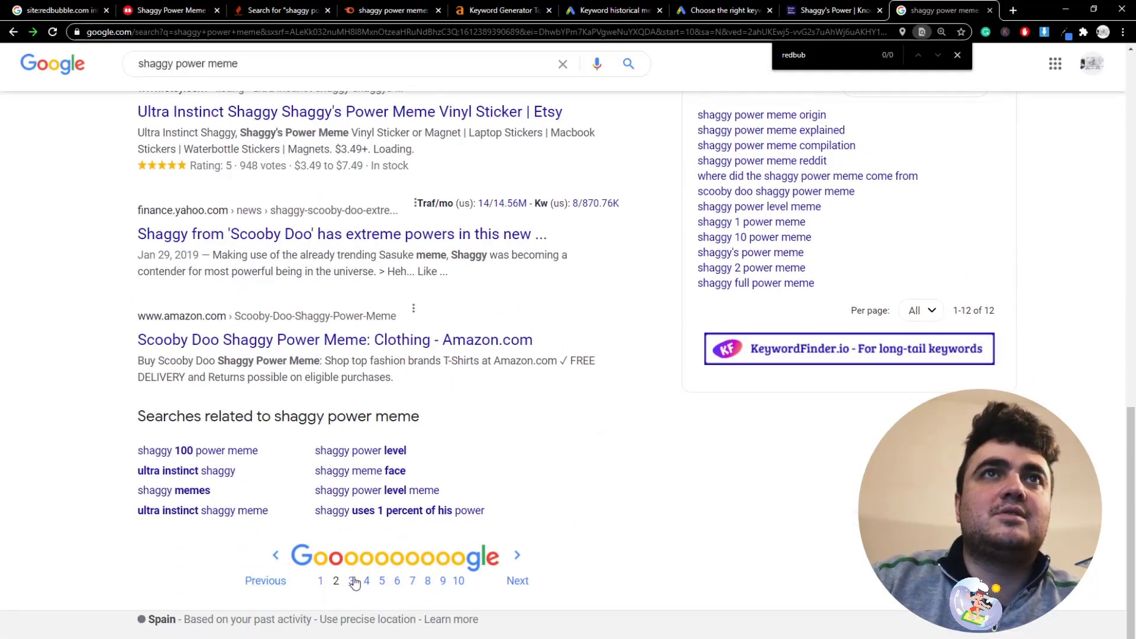
Find the Redbubble Shaggy Power Meme Gifts & Merchandise listing on results page 3
click(353, 581)
key(ctrl+f)
text(redbub)
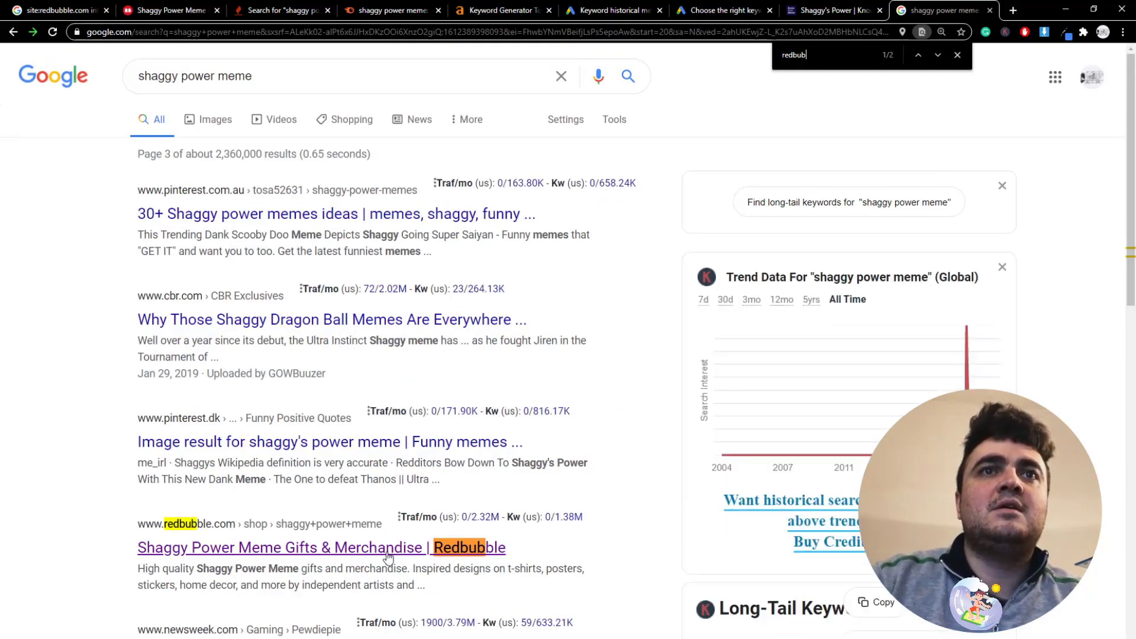
scroll(213, 390, down, 3)
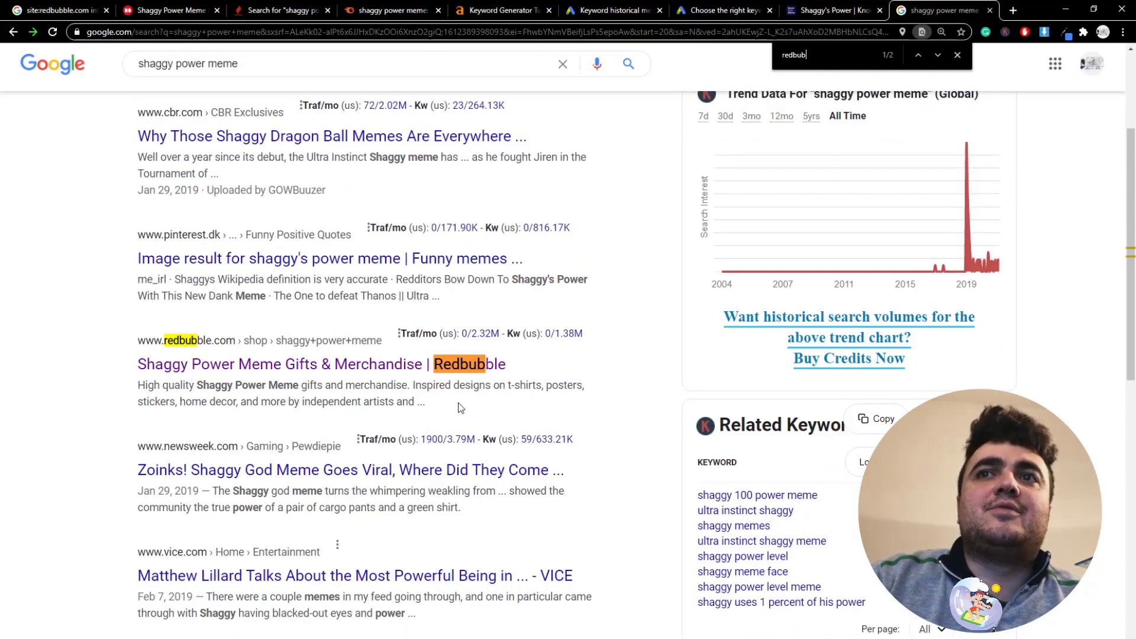
scroll(461, 408, up, 3)
scroll(205, 317, down, 4)
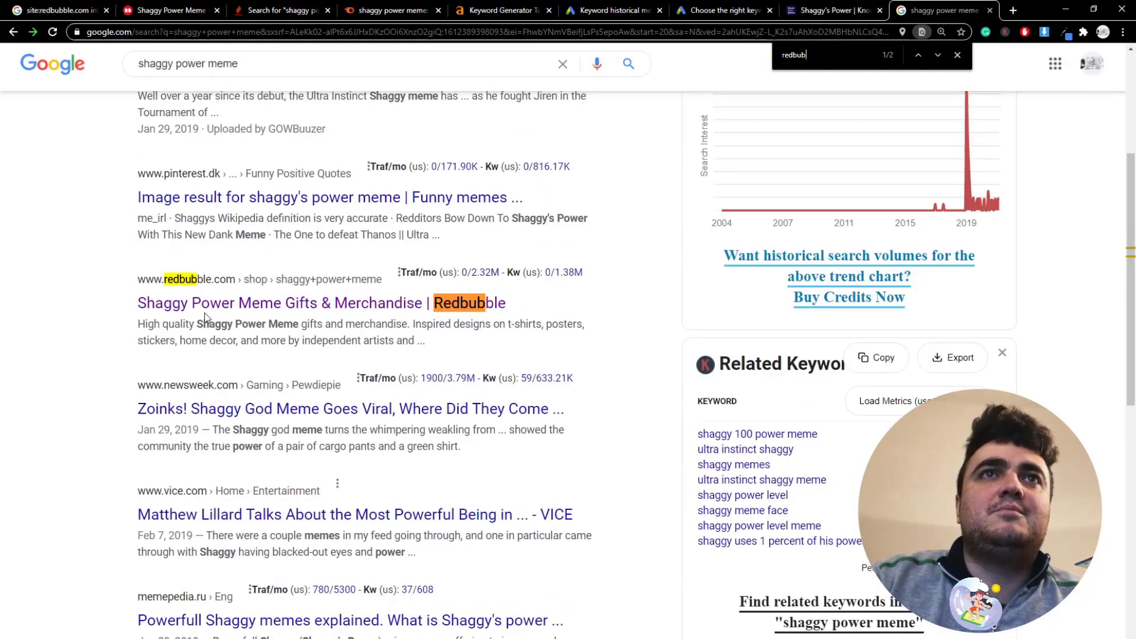
Check the shaggy power meme figures in ahrefs and then in Semrush
click(500, 10)
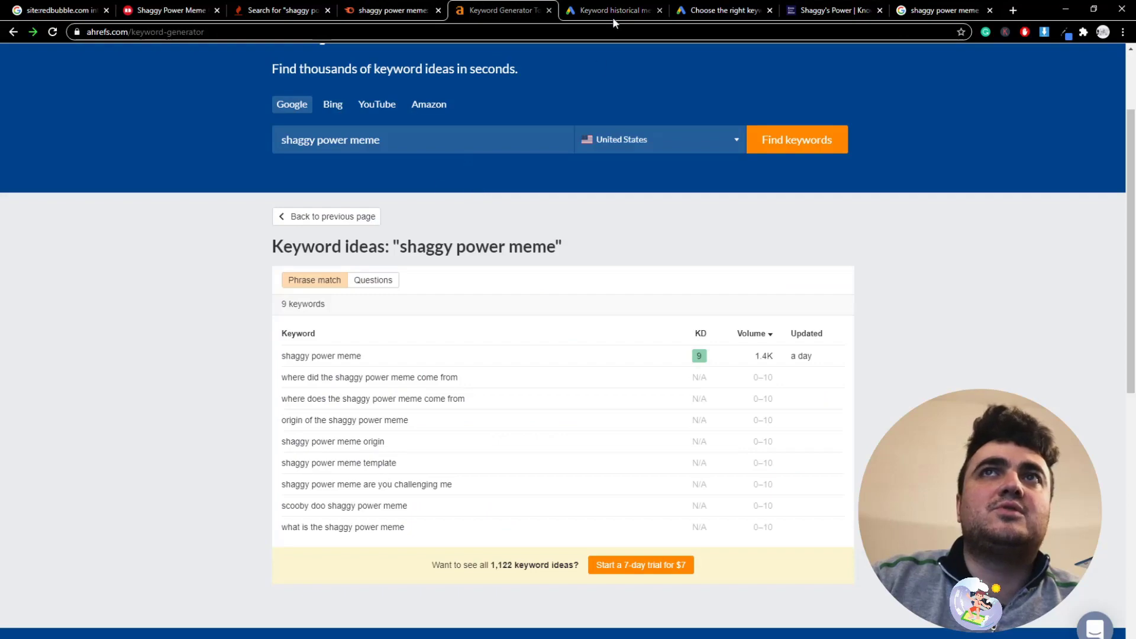
click(390, 10)
scroll(380, 426, up, 4)
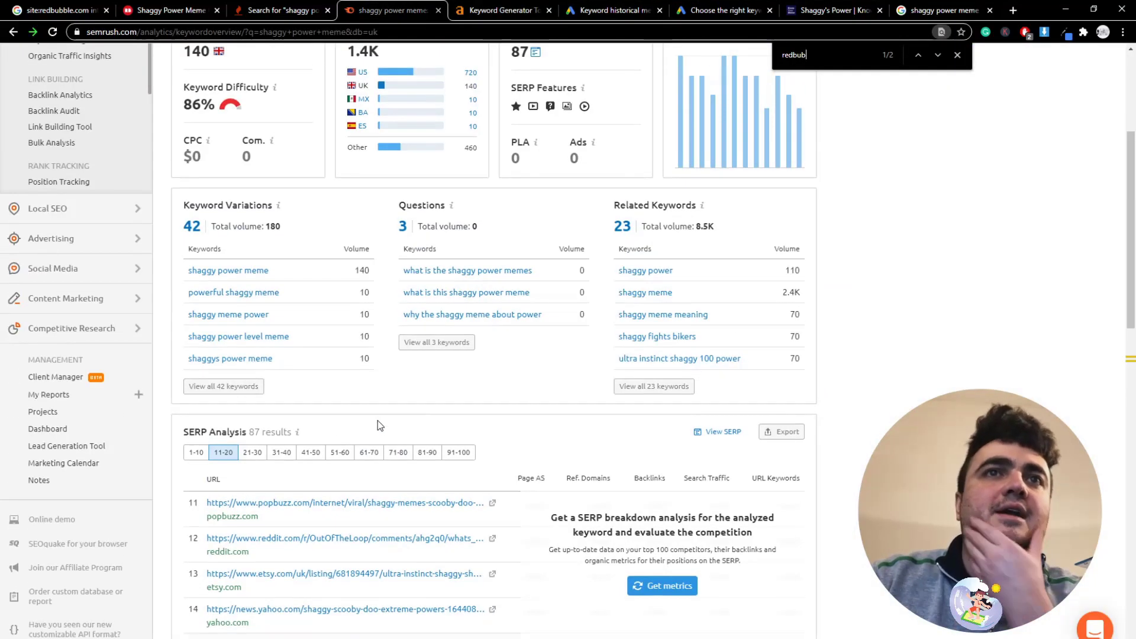
scroll(229, 470, up, 4)
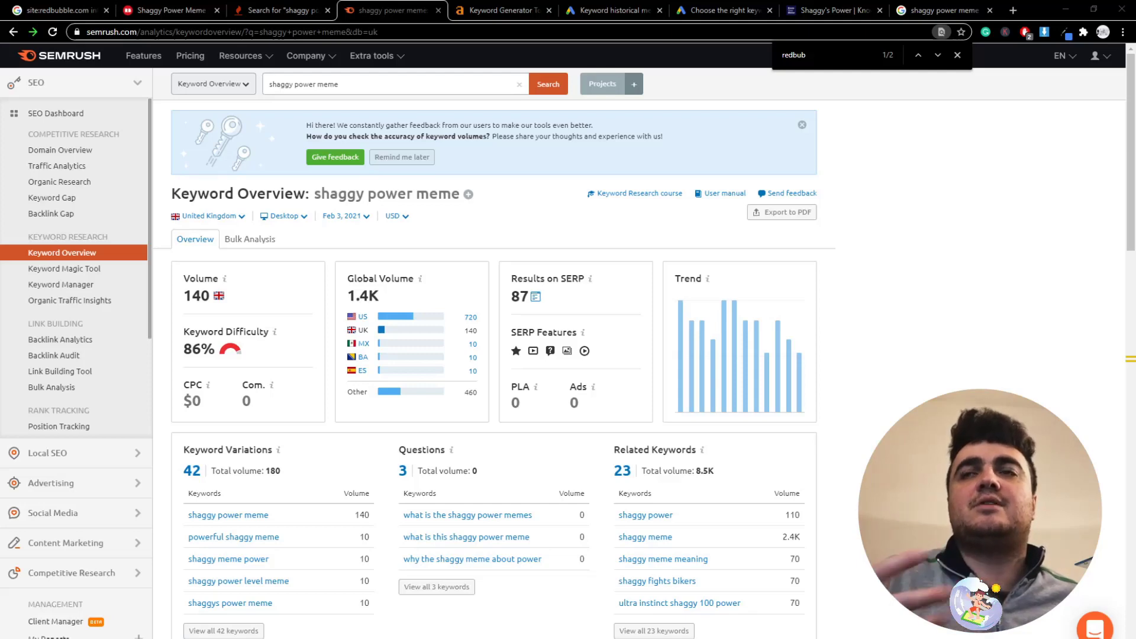
Replace the Google query with 'mango fruit sticker'
click(945, 10)
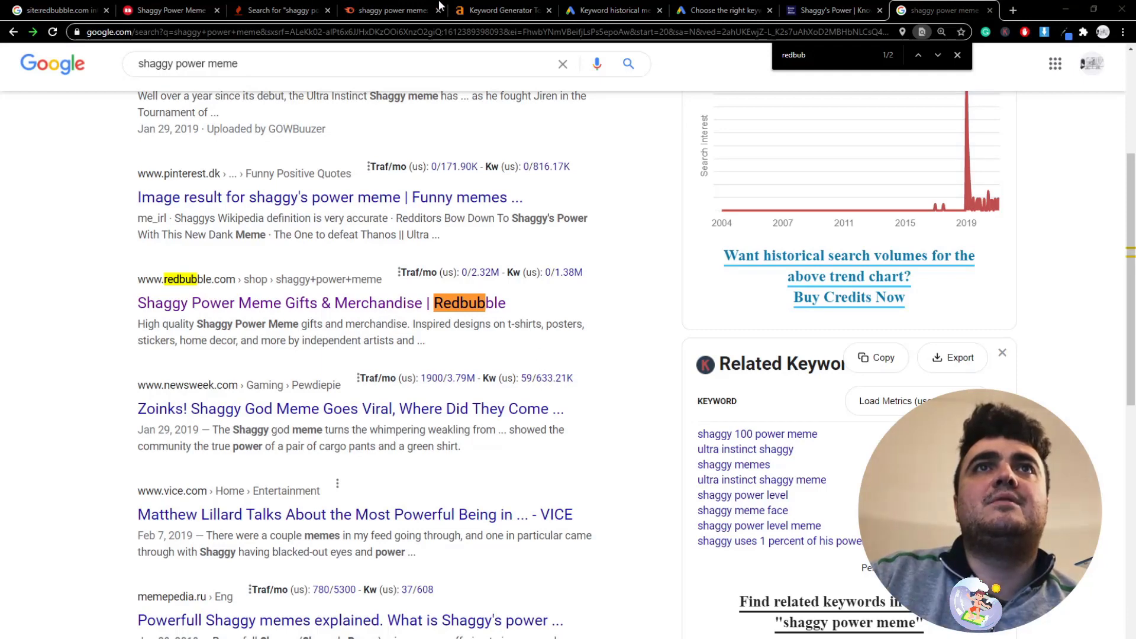
triple_click(322, 65)
text(mango)
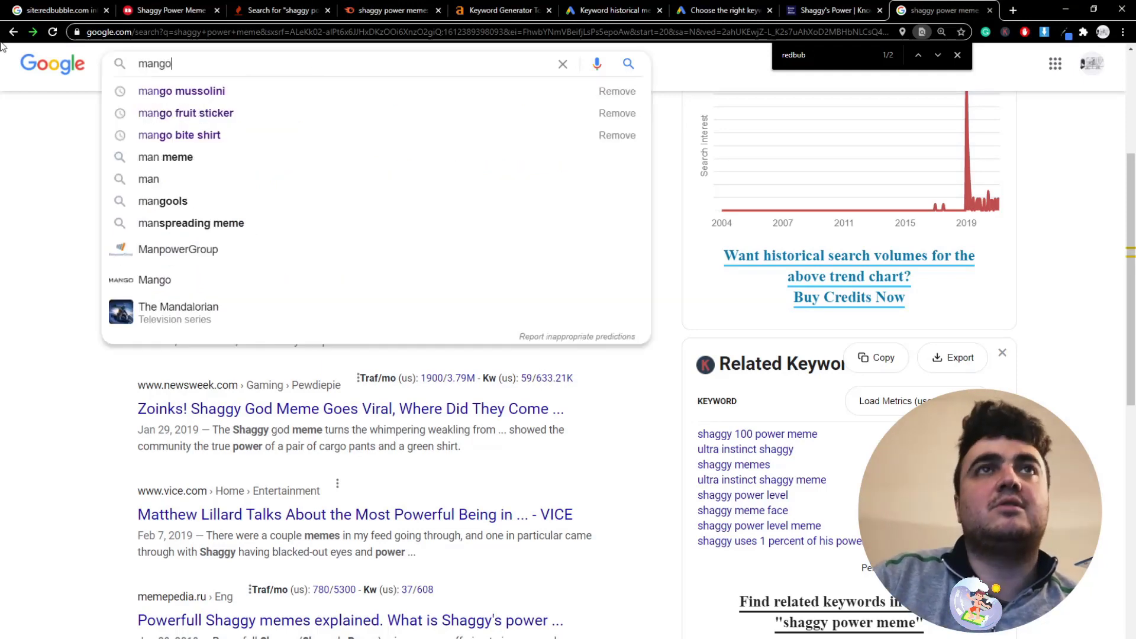
text( fruit sticker)
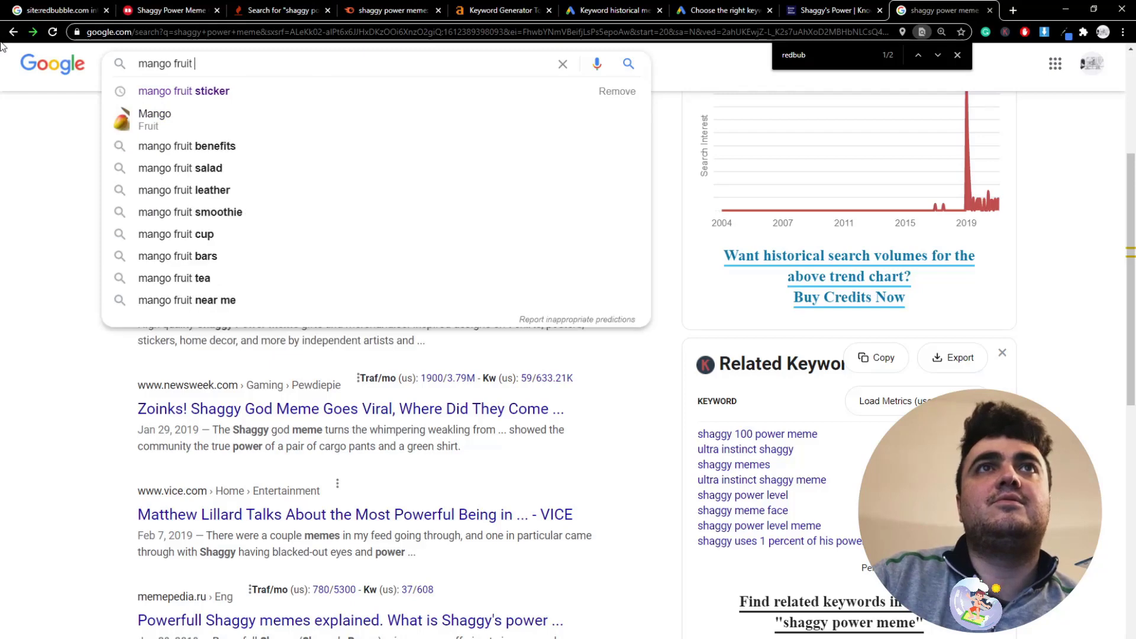
Run the mango fruit sticker Google search and look through the results
key(Return)
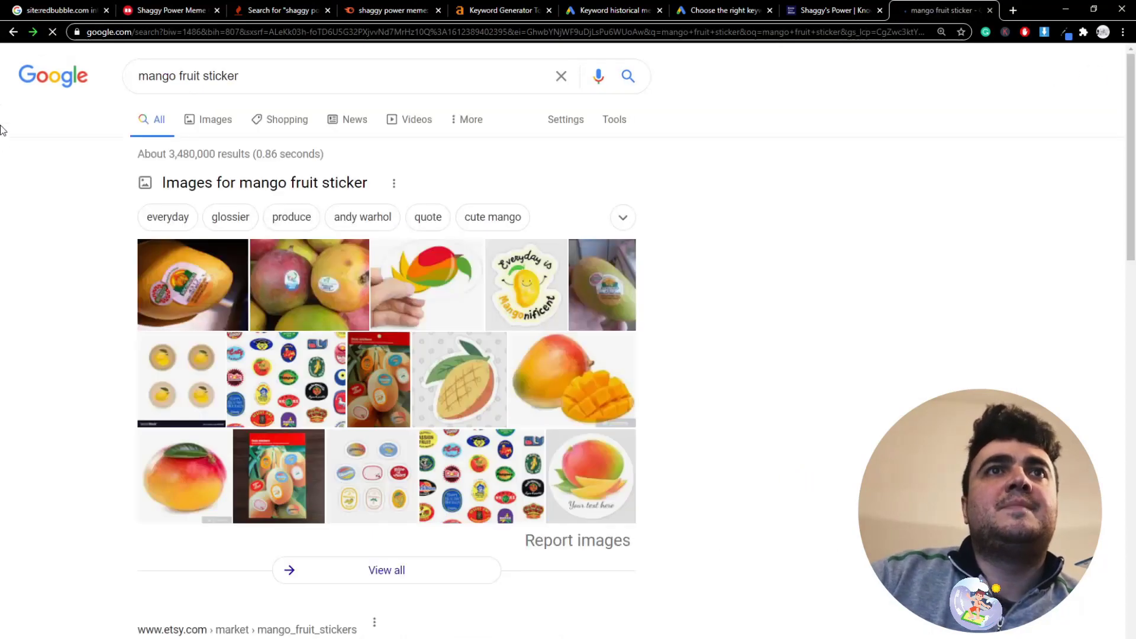
scroll(126, 260, down, 3)
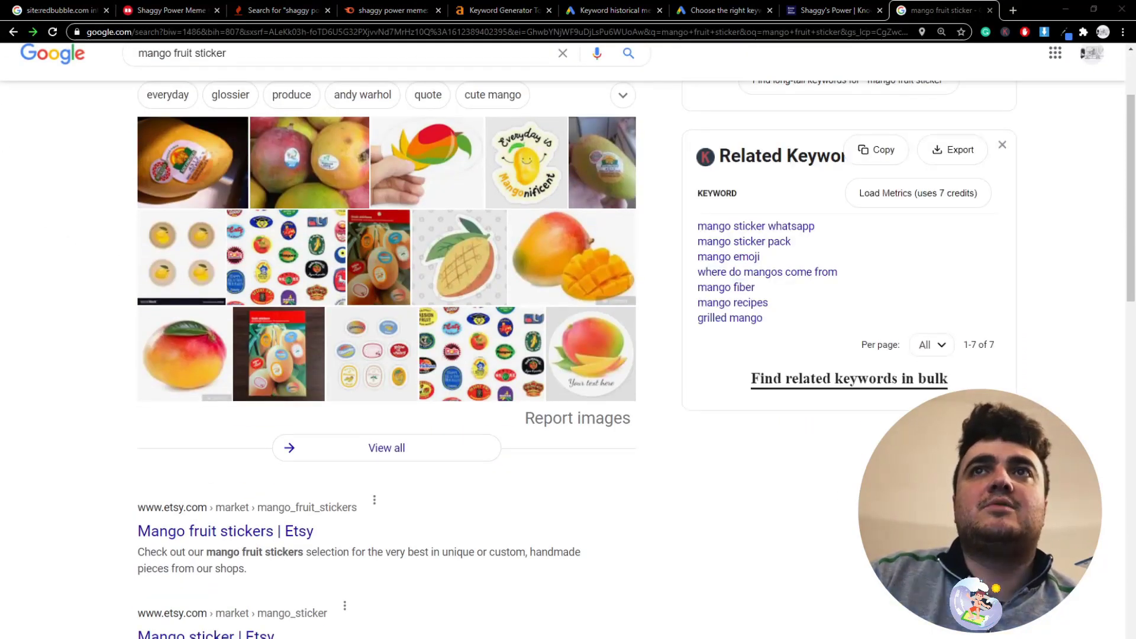
scroll(406, 401, down, 8)
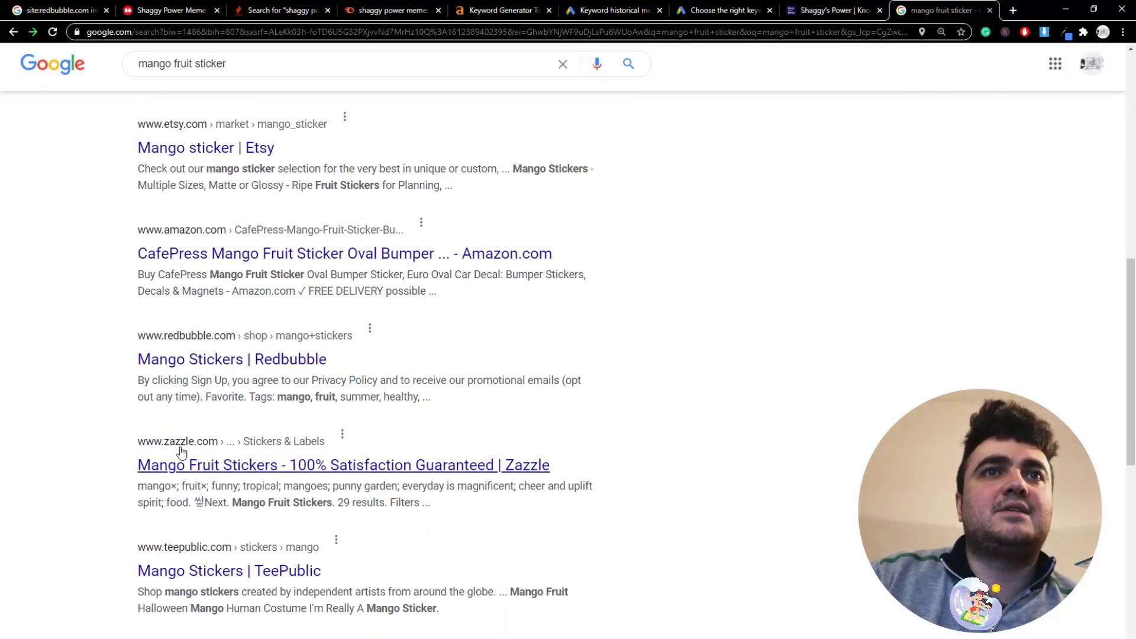
scroll(203, 520, down, 2)
scroll(203, 521, down, 3)
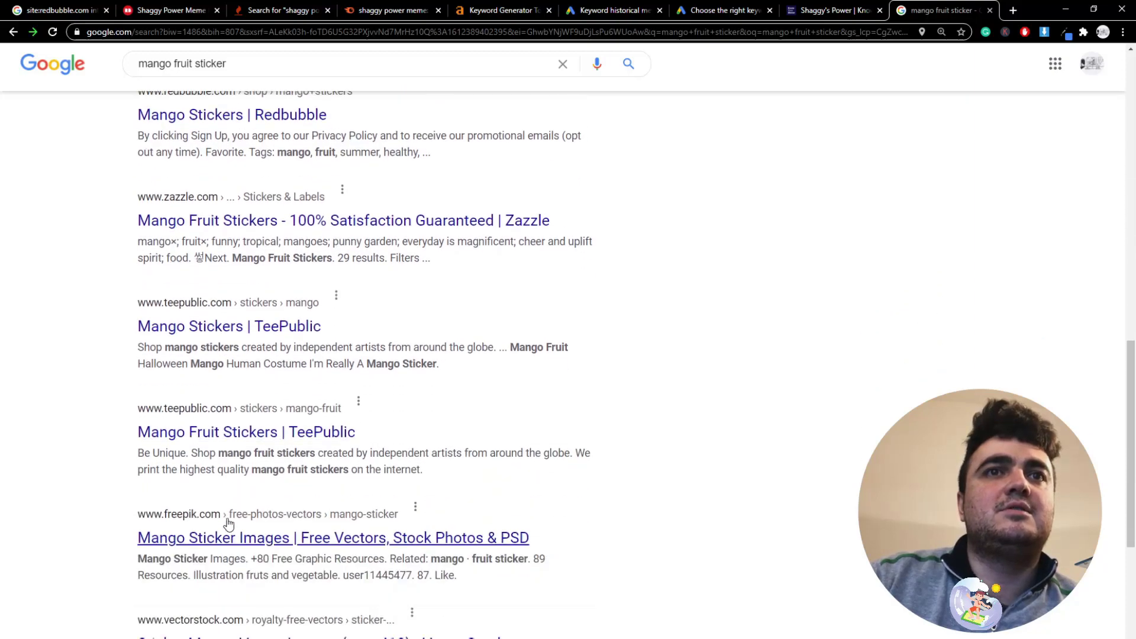
scroll(158, 524, down, 3)
scroll(270, 499, up, 10)
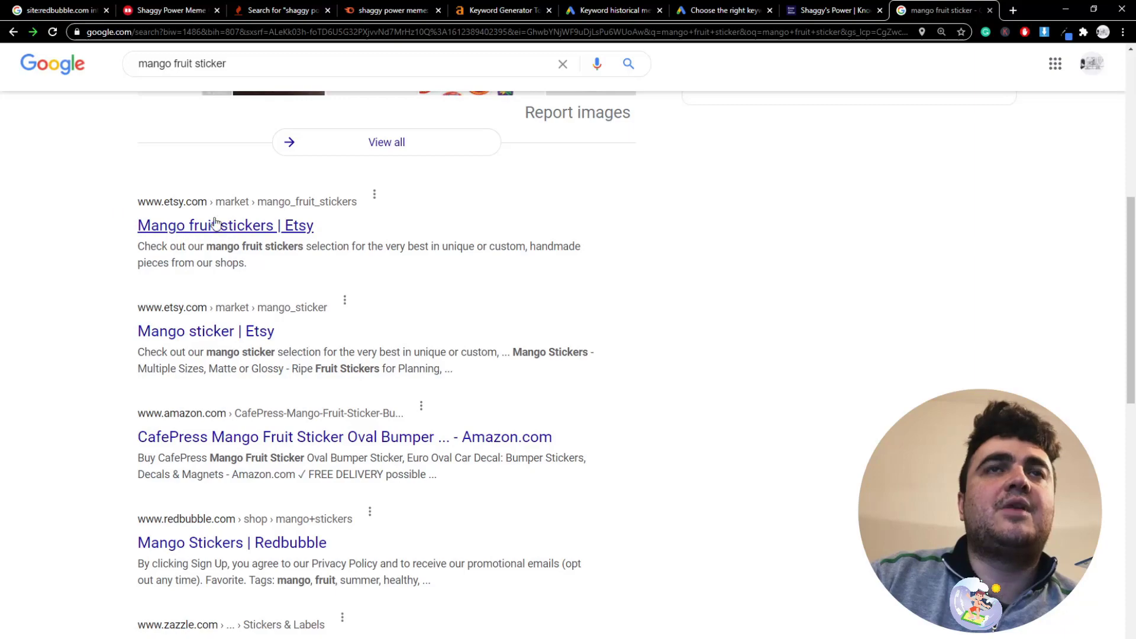
scroll(219, 240, up, 7)
scroll(232, 293, down, 10)
scroll(231, 293, up, 4)
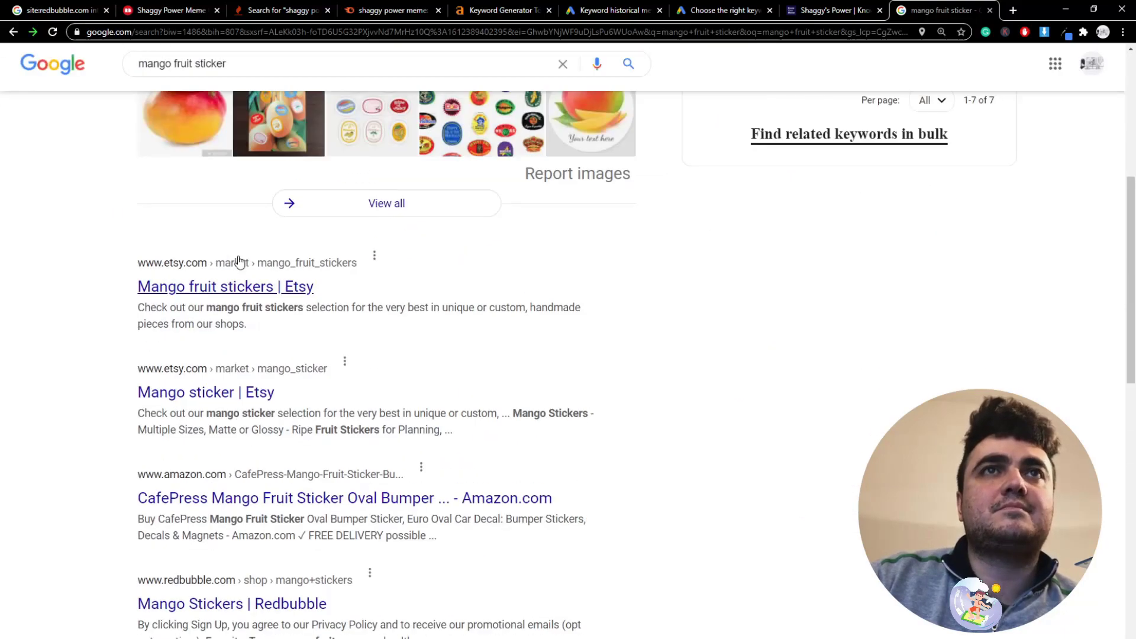
Open Etsy's 'Mango fruit stickers' result in a new tab, showing 111 results
middle_click(222, 291)
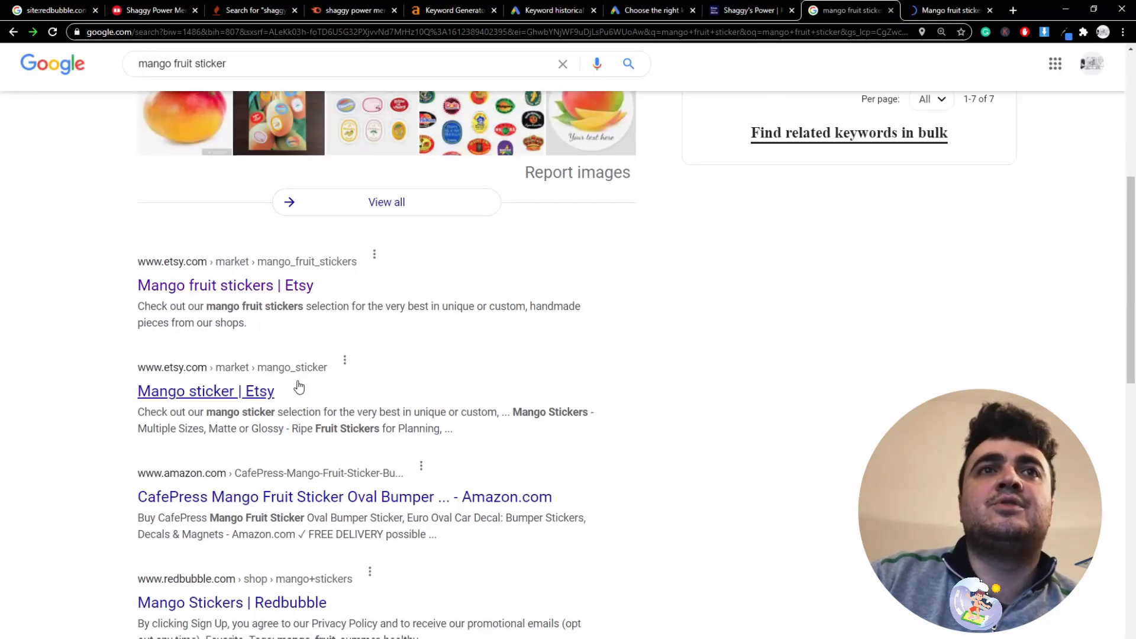
scroll(249, 228, down, 1)
scroll(249, 228, down, 2)
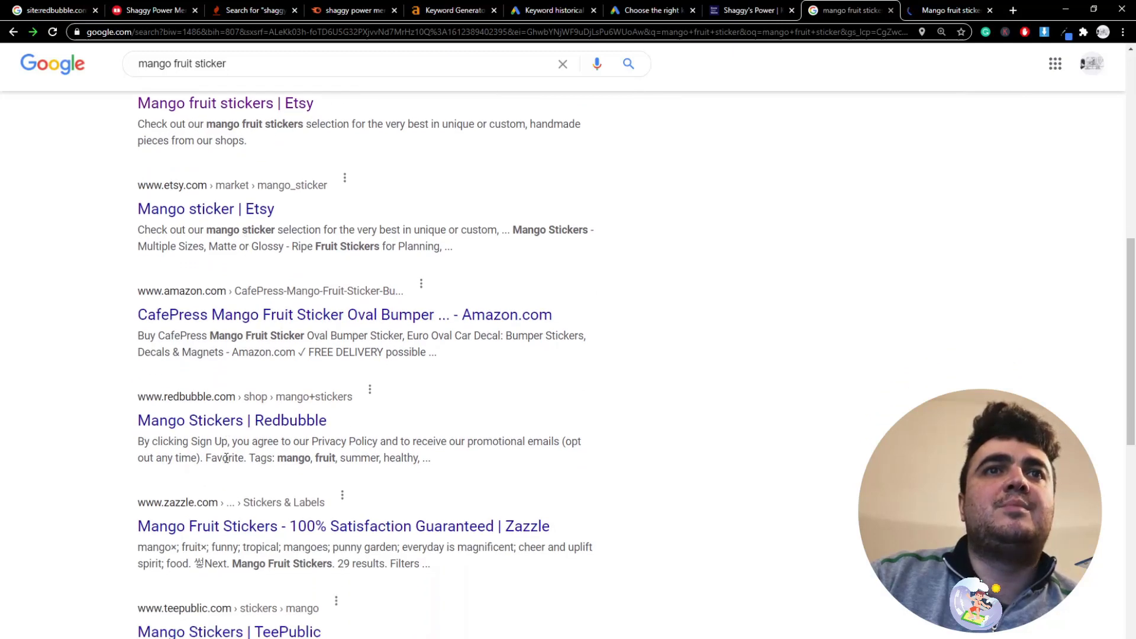
click(953, 9)
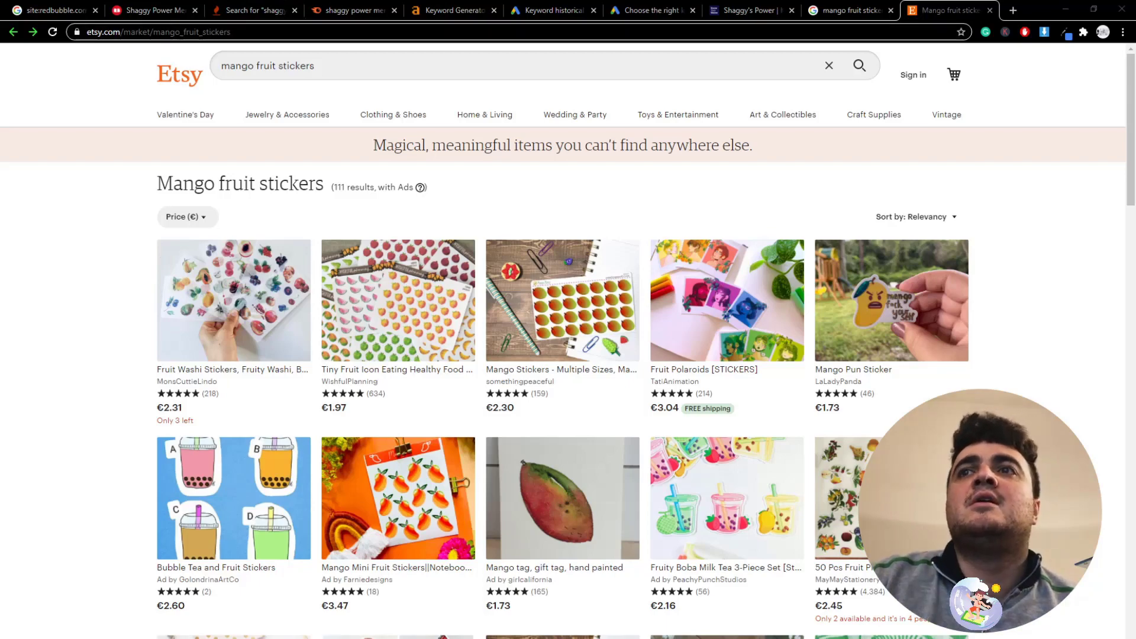
Rerun the Redbubble power site search with zazzle.com in place of redbubble.com
click(852, 10)
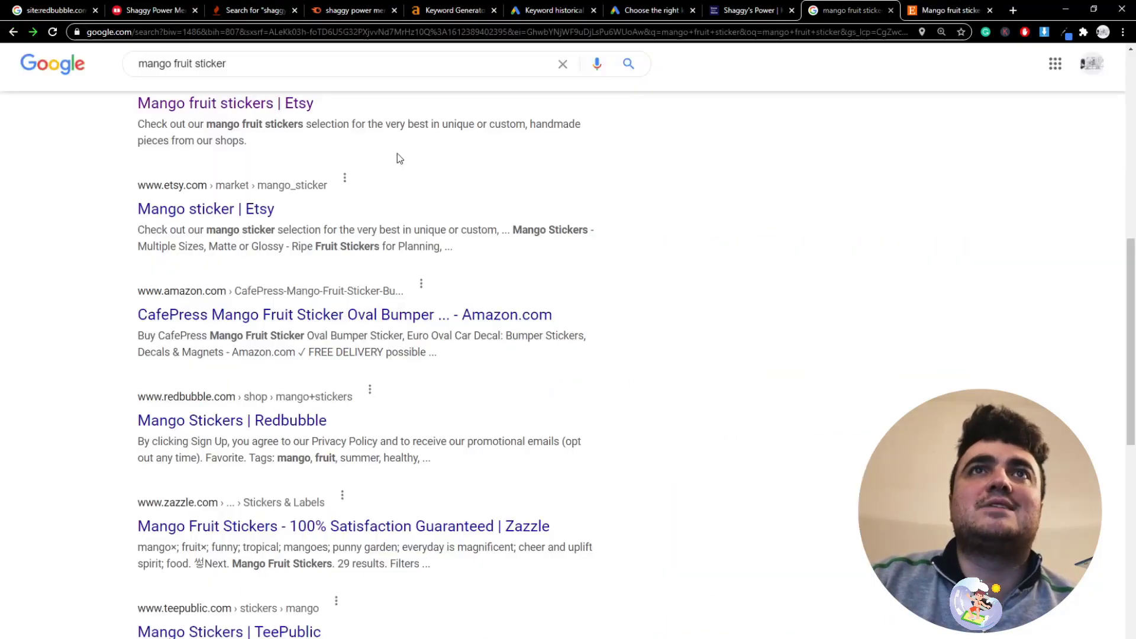
scroll(396, 178, up, 9)
click(80, 9)
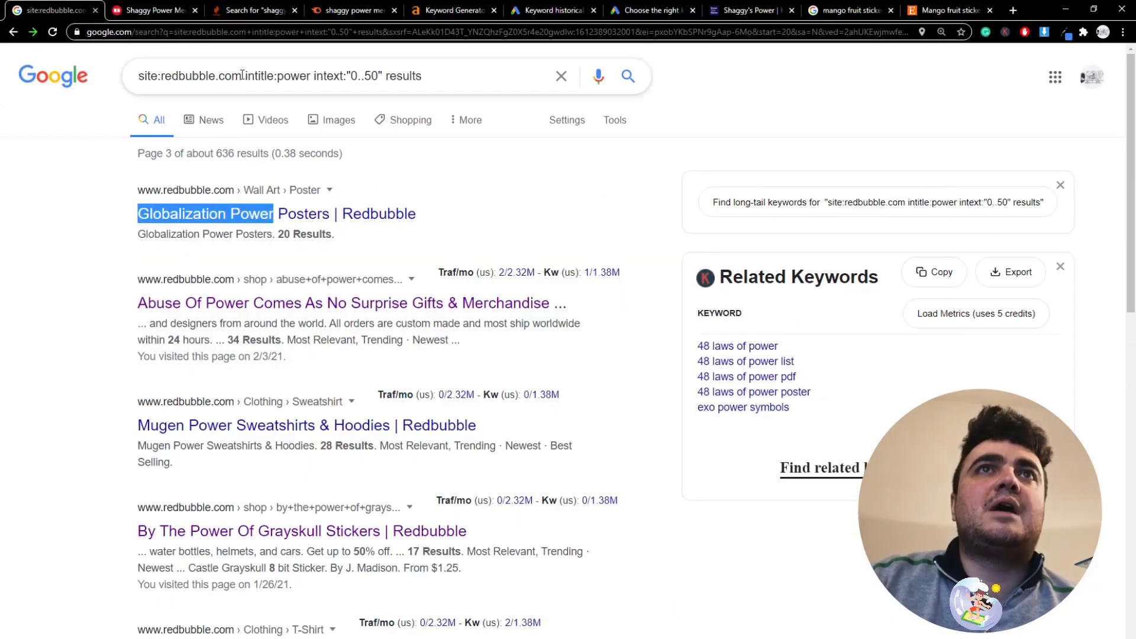
drag(242, 76, 160, 76)
text(zaz)
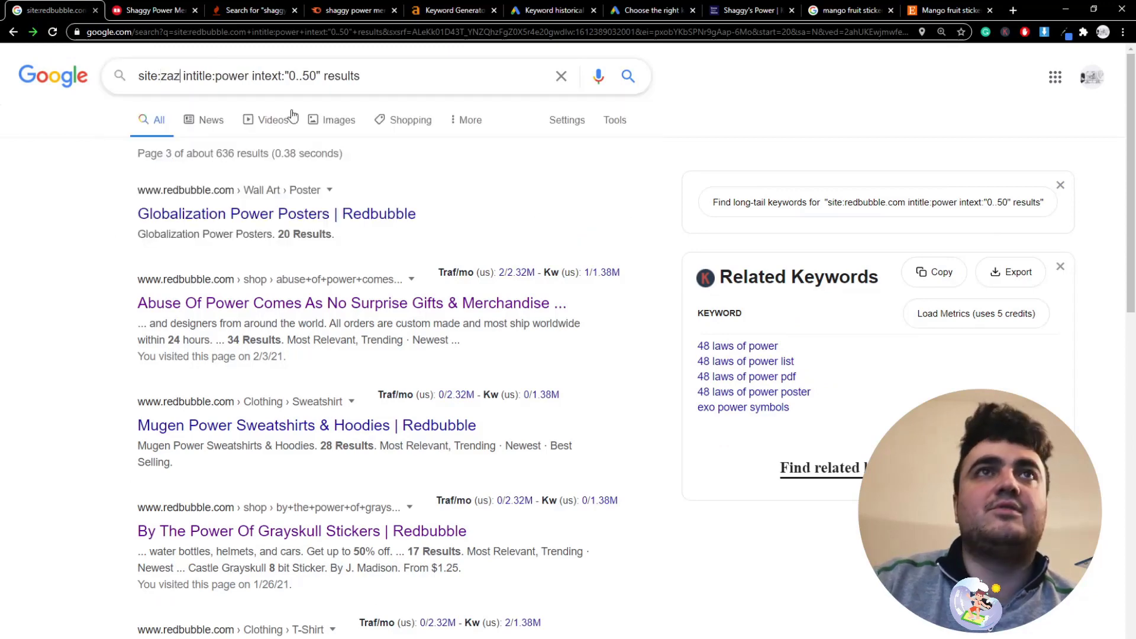
text(zle.com)
key(Return)
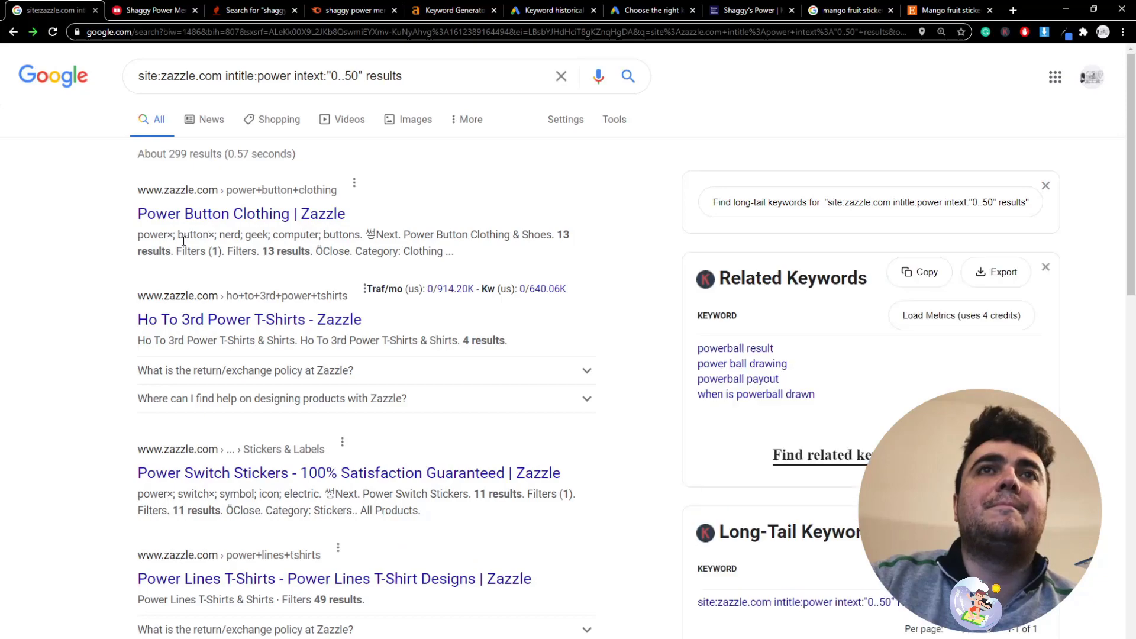
Restrict the same power search to etsy.com instead of zazzle.com
scroll(184, 248, down, 1)
scroll(183, 249, up, 1)
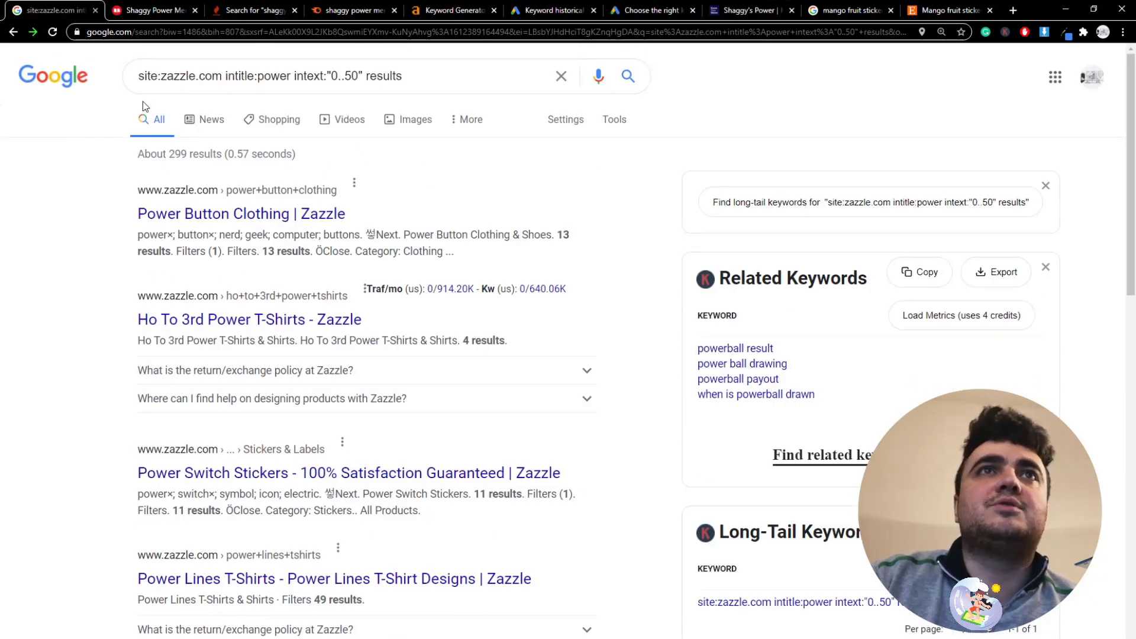
drag(223, 77, 158, 78)
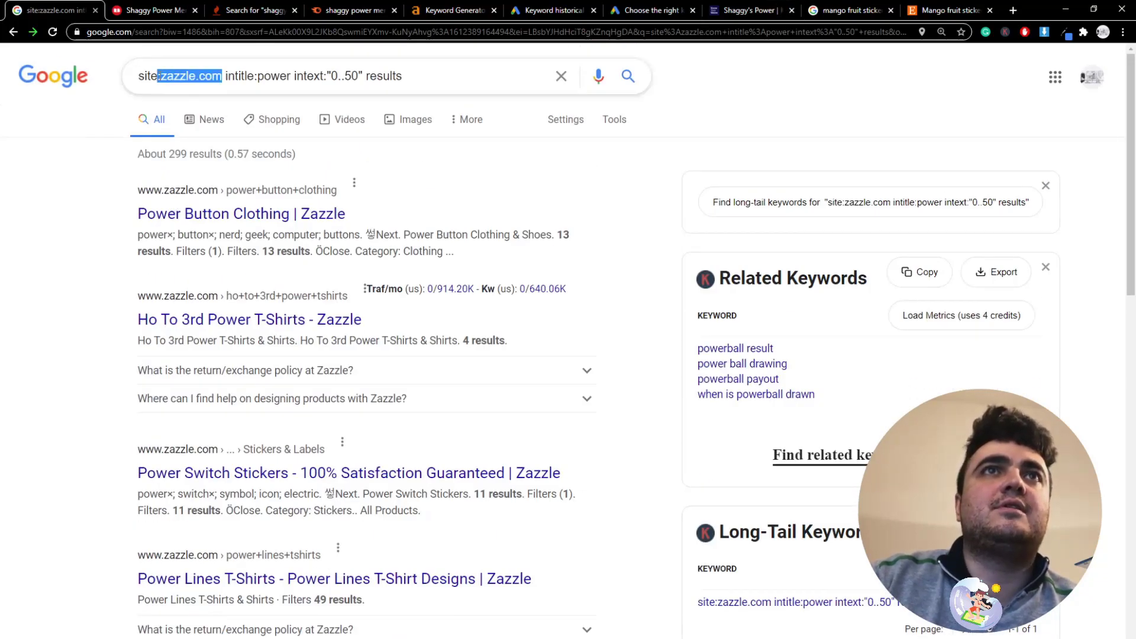
text(:etsy)
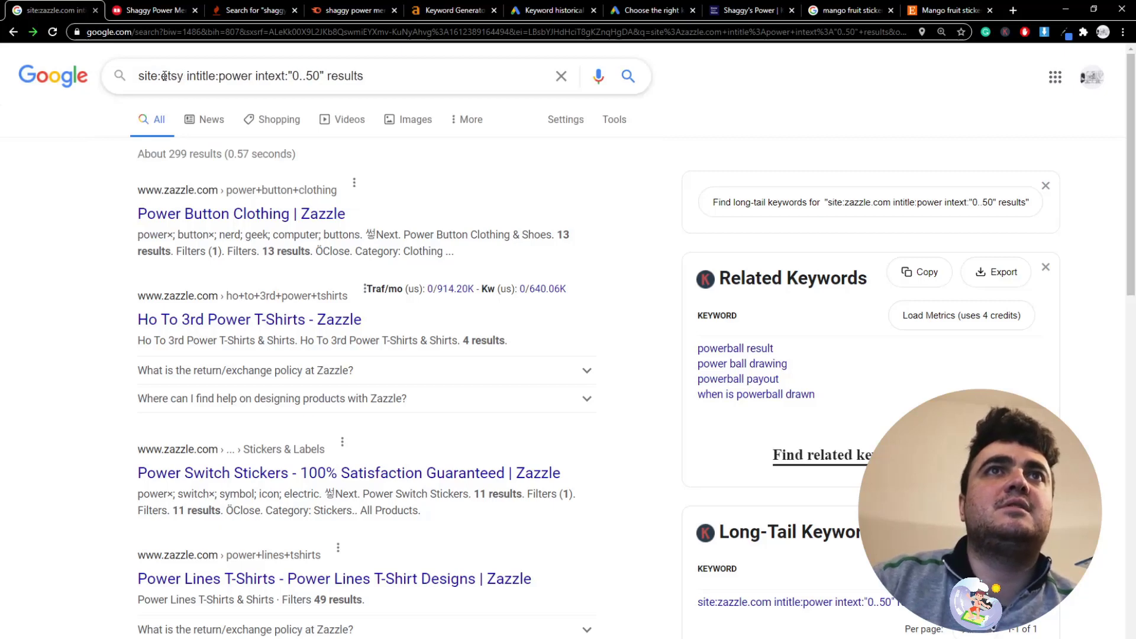
text(.com)
key(Return)
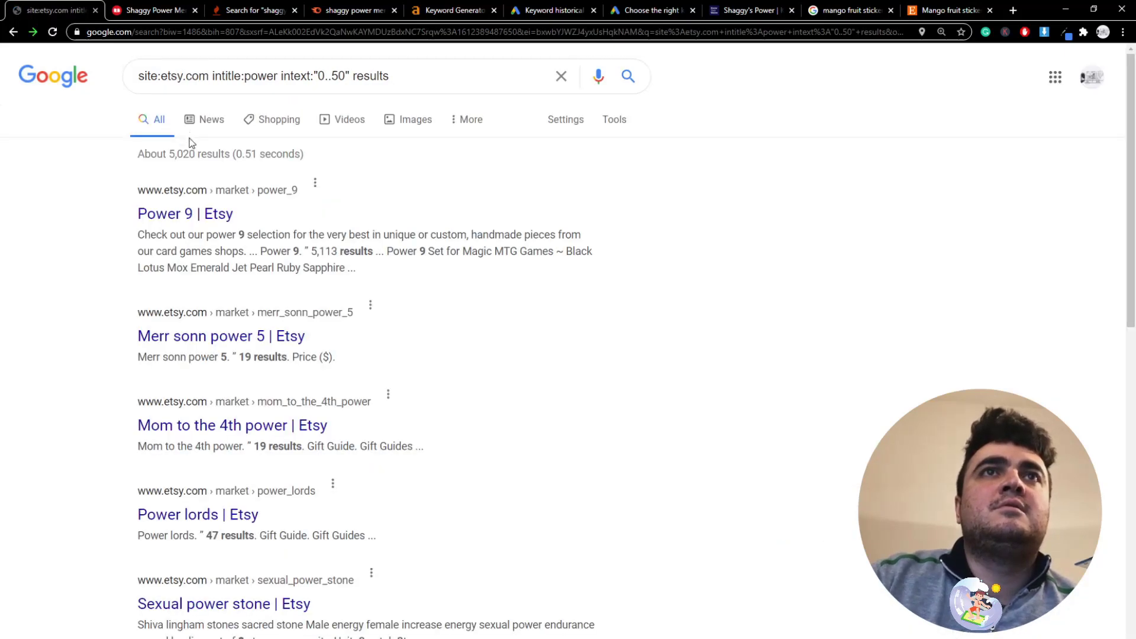
Look over the etsy.com results, briefly selecting the query and its domain ending
scroll(318, 246, down, 3)
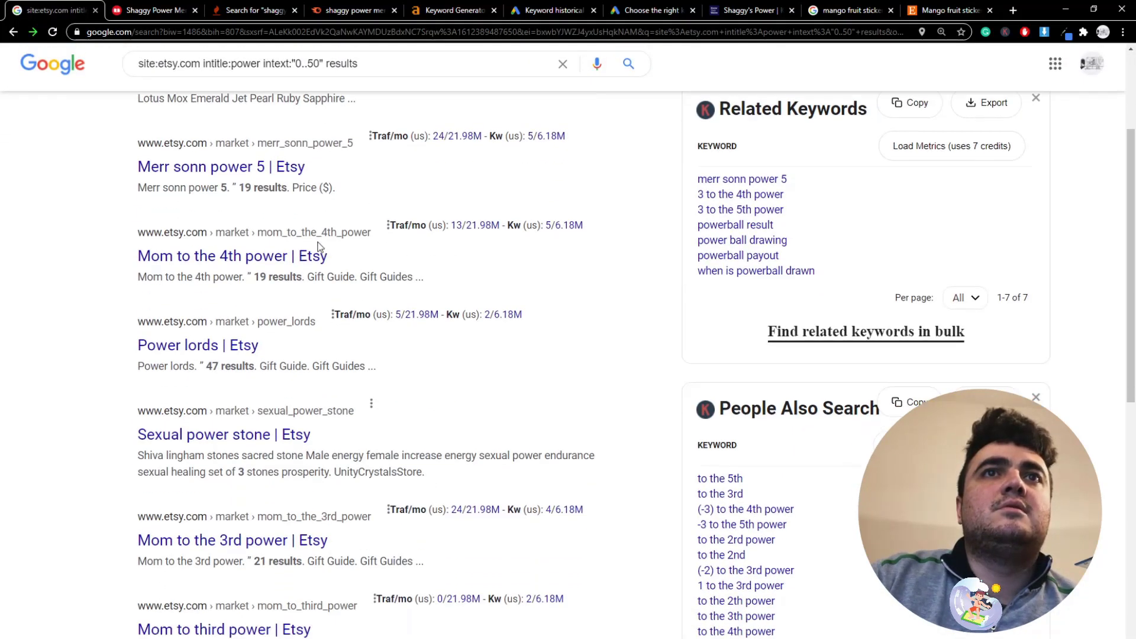
scroll(318, 246, down, 8)
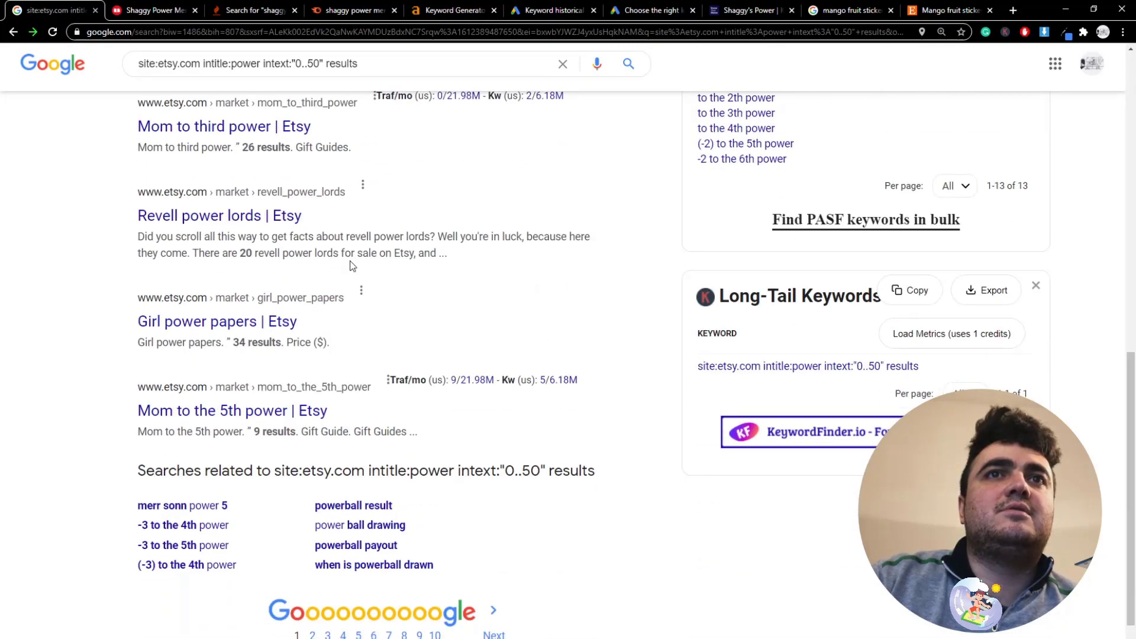
scroll(352, 265, up, 11)
drag(392, 75, 96, 94)
click(27, 208)
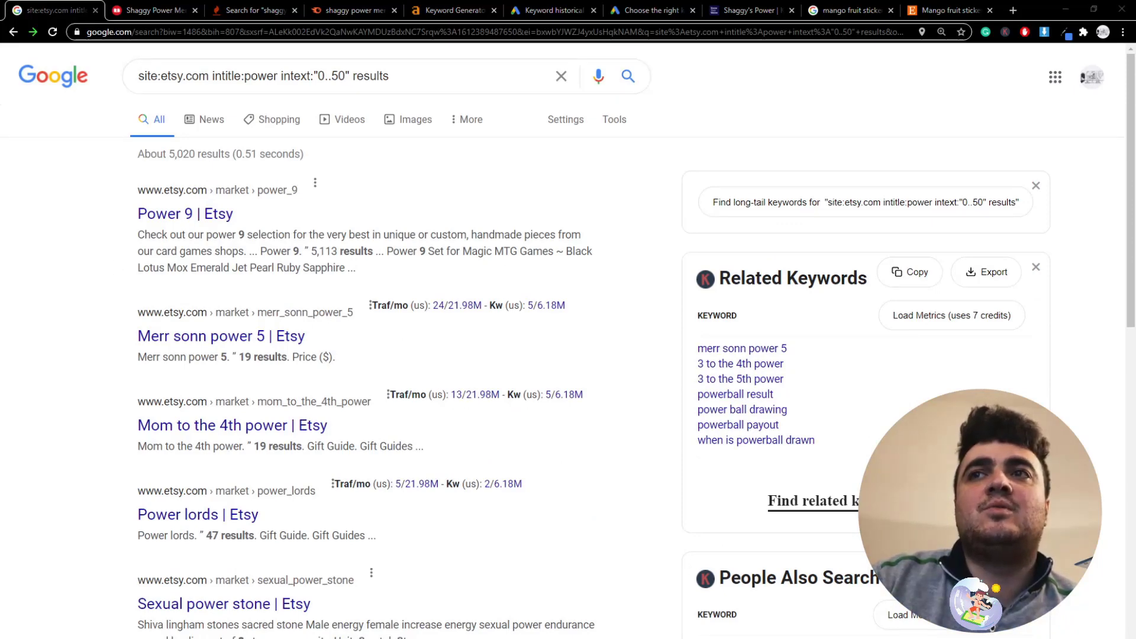
drag(209, 78, 161, 77)
click(22, 187)
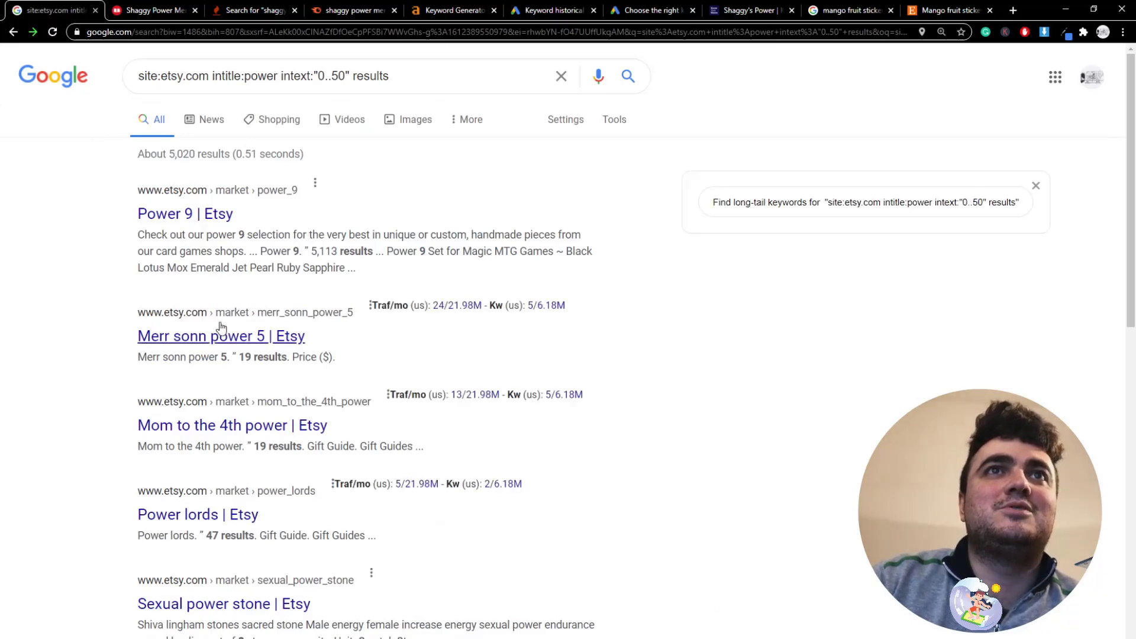
Scroll further down the Etsy results and highlight the phrase 'Mom to third power'
scroll(237, 355, down, 2)
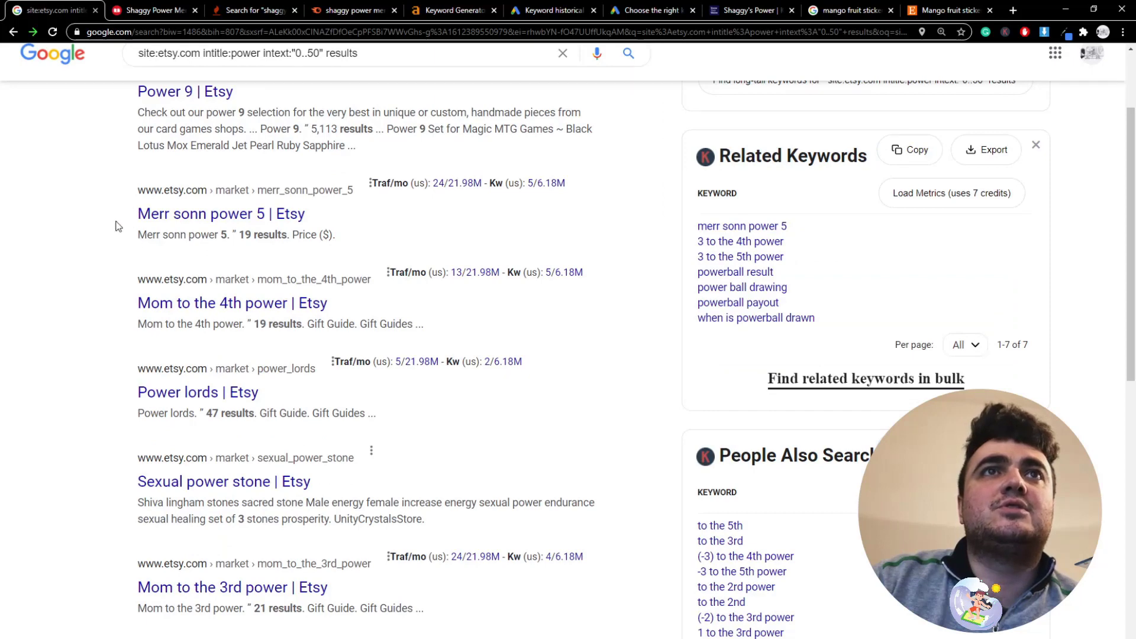
drag(131, 216, 170, 219)
click(97, 294)
scroll(116, 312, down, 1)
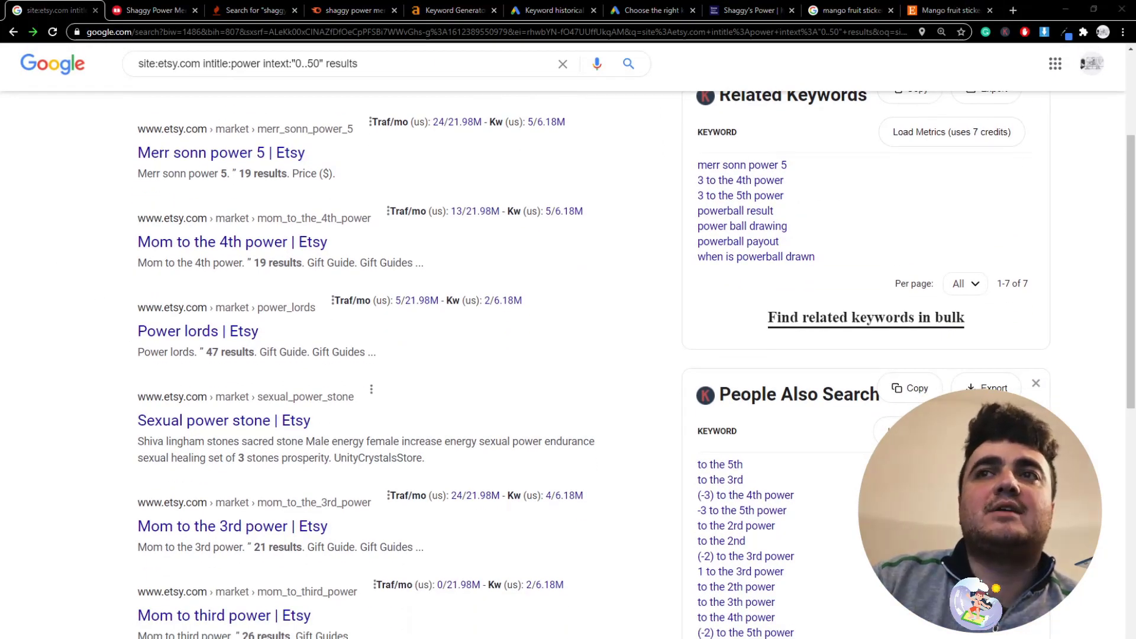
scroll(132, 497, down, 1)
drag(134, 550, 264, 560)
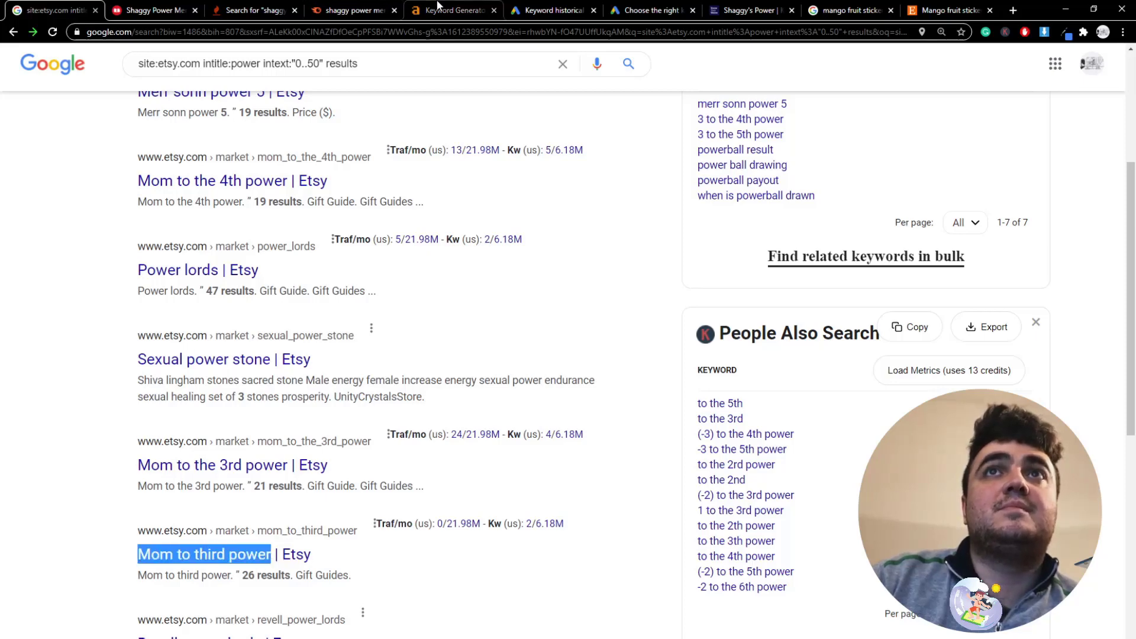
Look up 'Mom to third power' in ahrefs Keyword Generator, which finds 0 keyword ideas
click(459, 7)
text(Mom to third power)
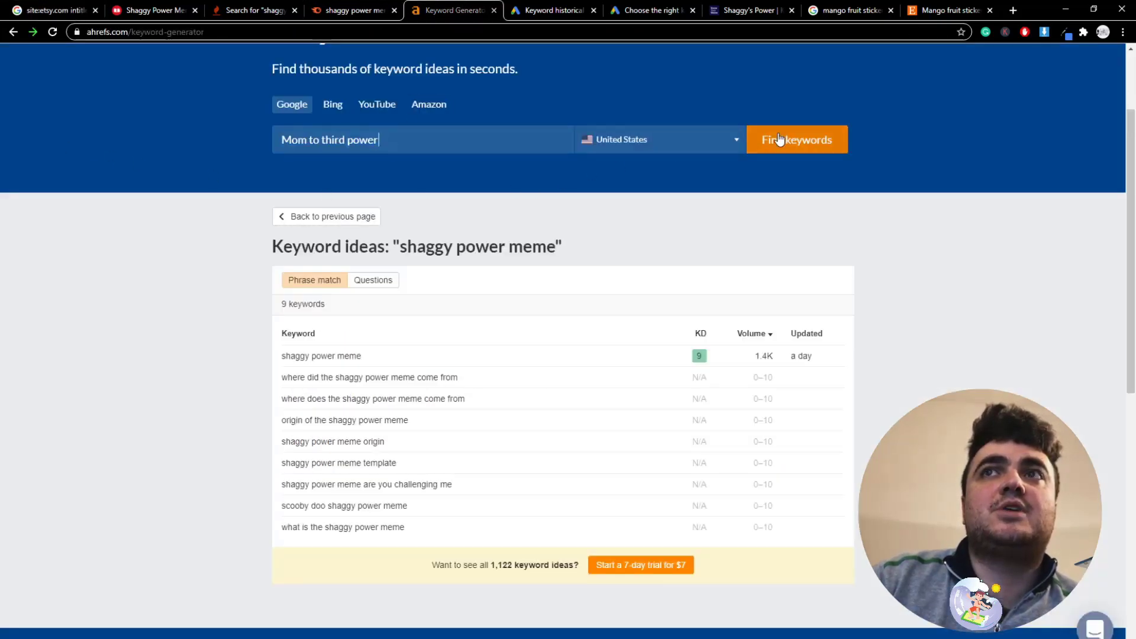
click(776, 140)
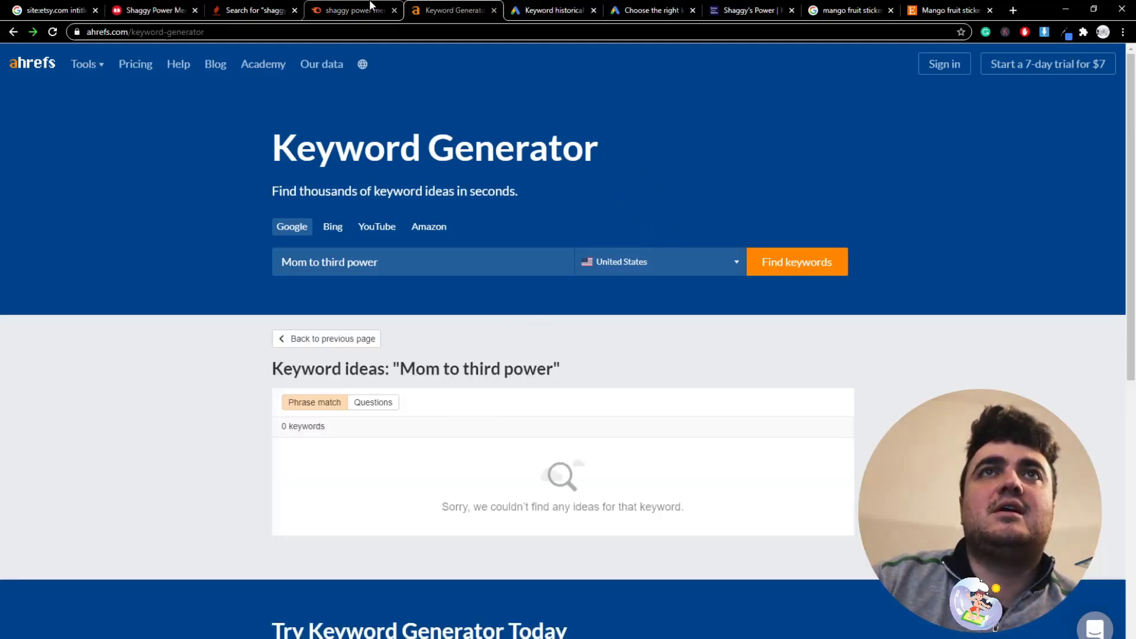
Return through the open tabs to the etsy.com power search results and scroll them
click(533, 8)
click(852, 9)
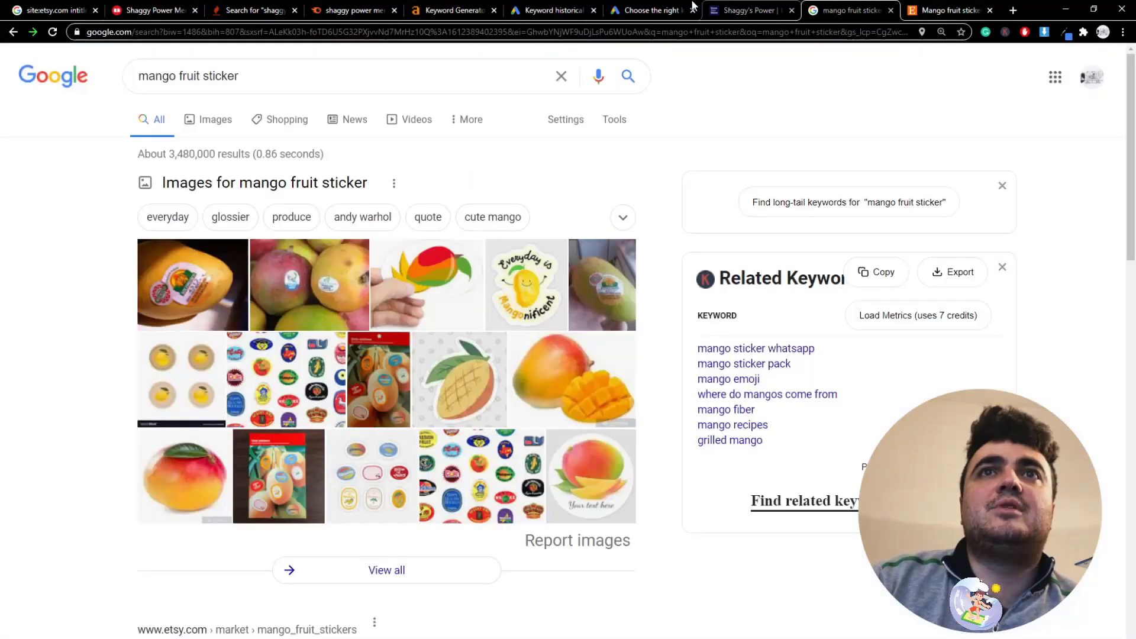
click(260, 8)
click(348, 8)
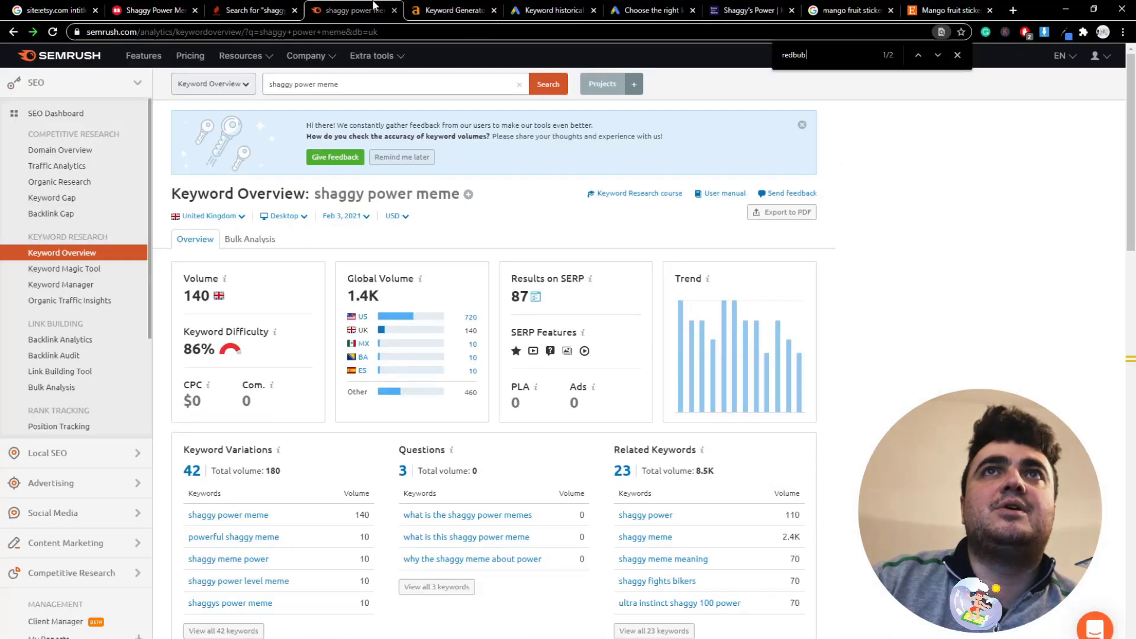
click(96, 6)
scroll(117, 445, down, 5)
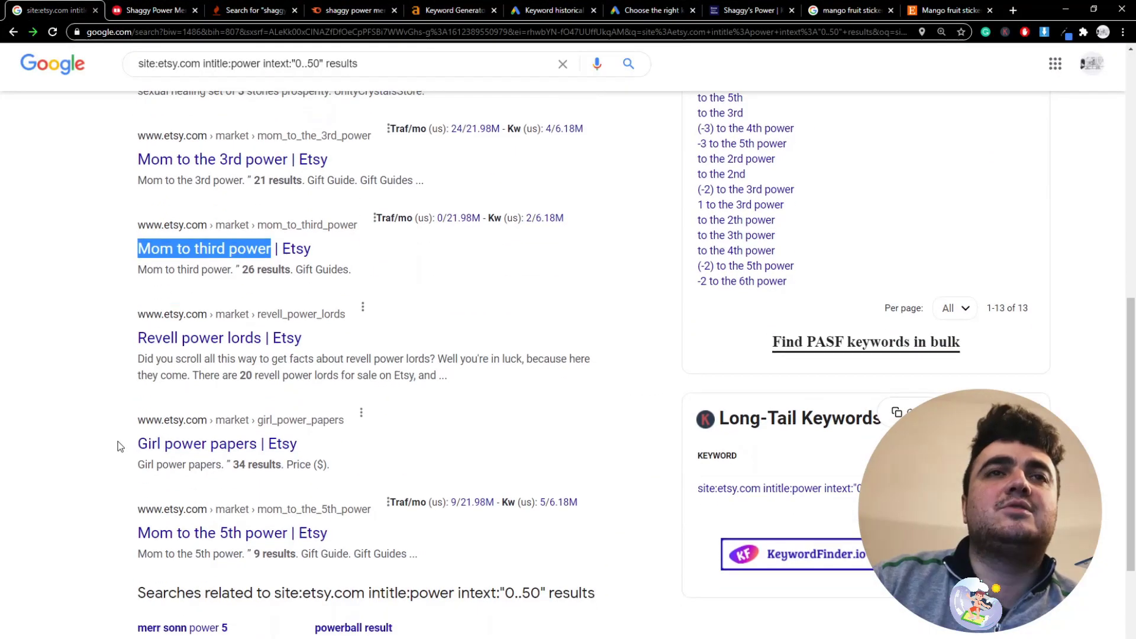
scroll(117, 446, down, 1)
scroll(118, 445, down, 2)
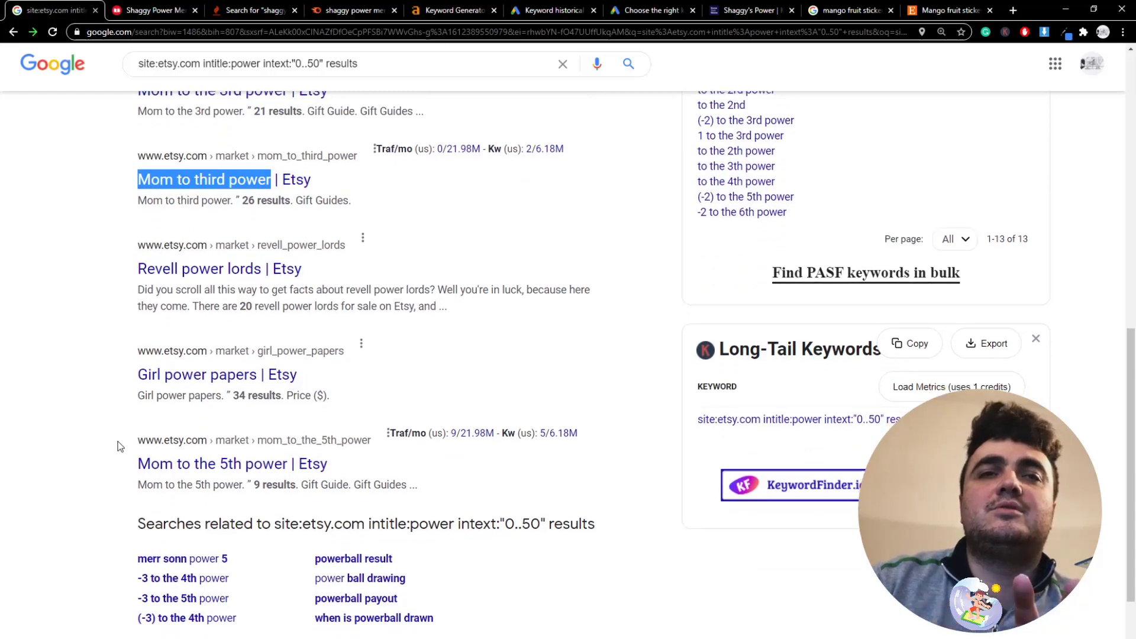
Page through to page 3 of the etsy.com power results and highlight the 'Apple power button' title
click(311, 582)
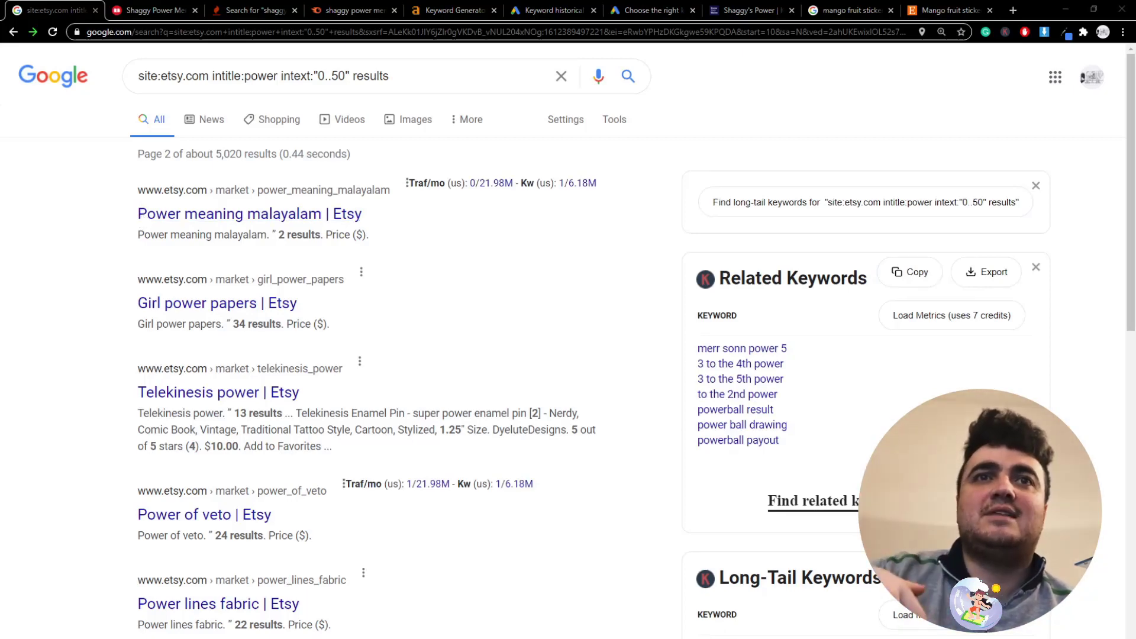
scroll(17, 408, down, 2)
scroll(110, 479, down, 4)
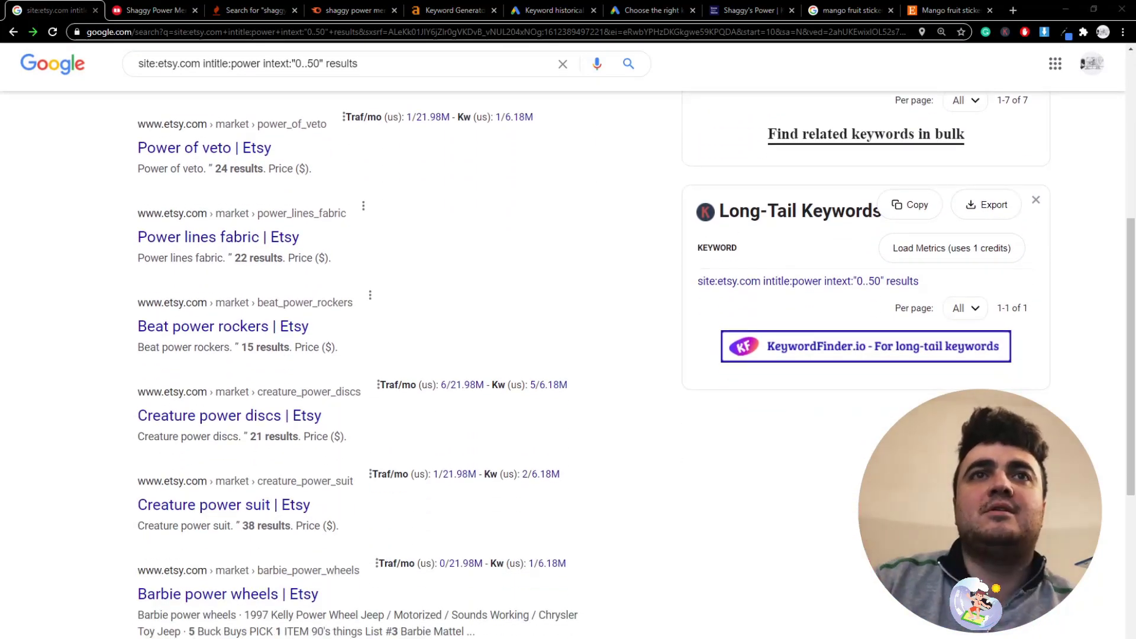
scroll(136, 482, down, 1)
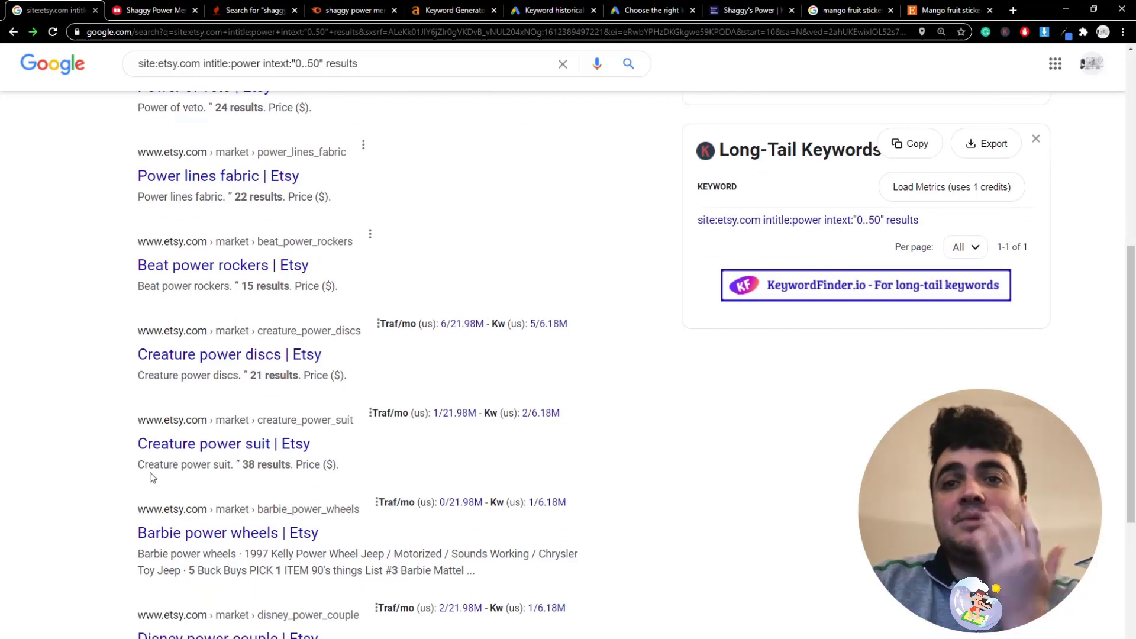
scroll(119, 514, down, 5)
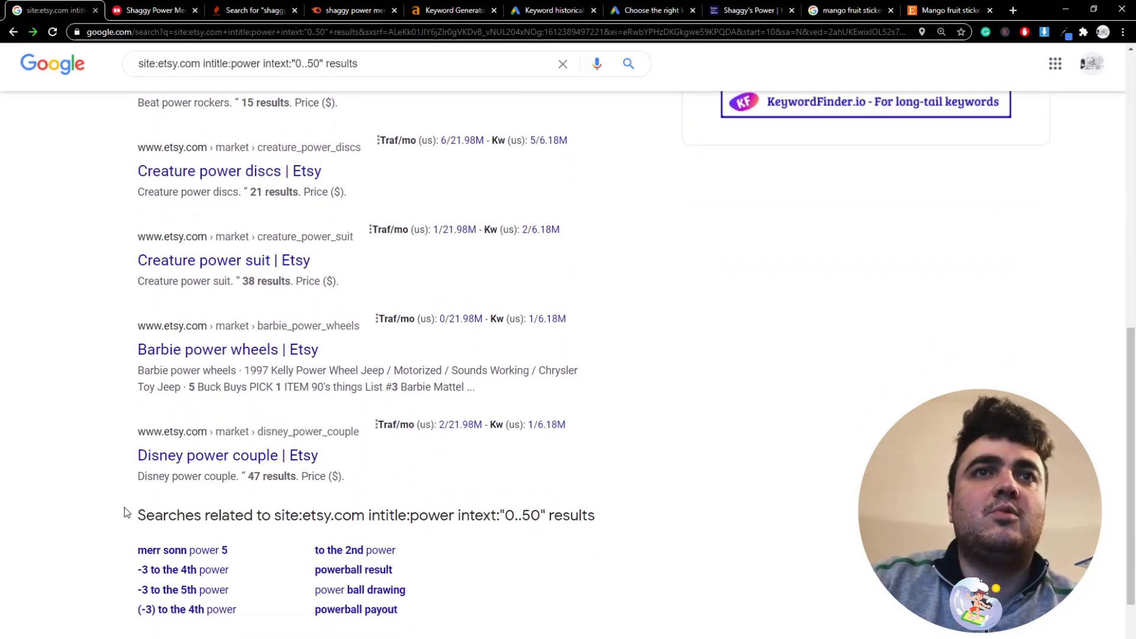
click(358, 583)
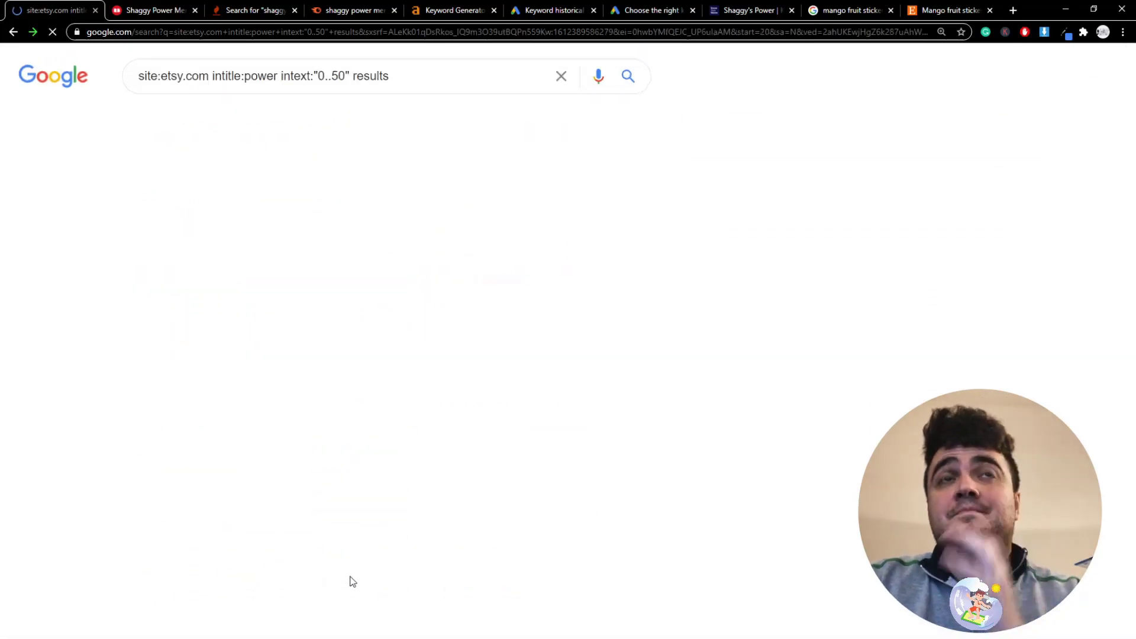
scroll(116, 423, down, 1)
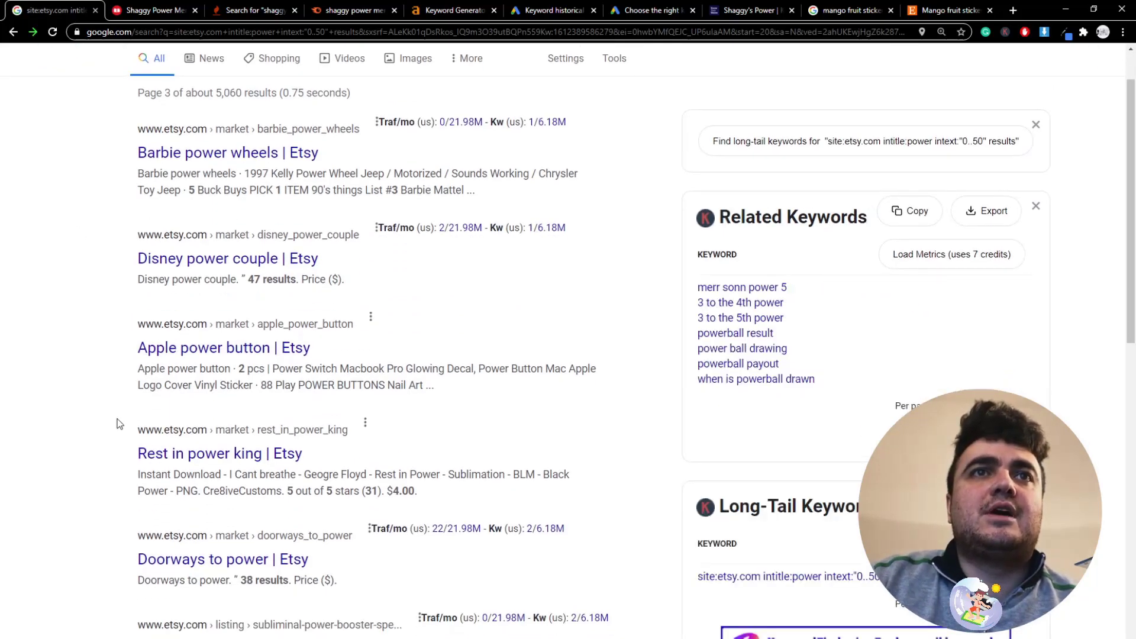
drag(137, 289, 271, 288)
Open the 'Apple power button | Etsy' page and scroll through its 35 listings
click(229, 292)
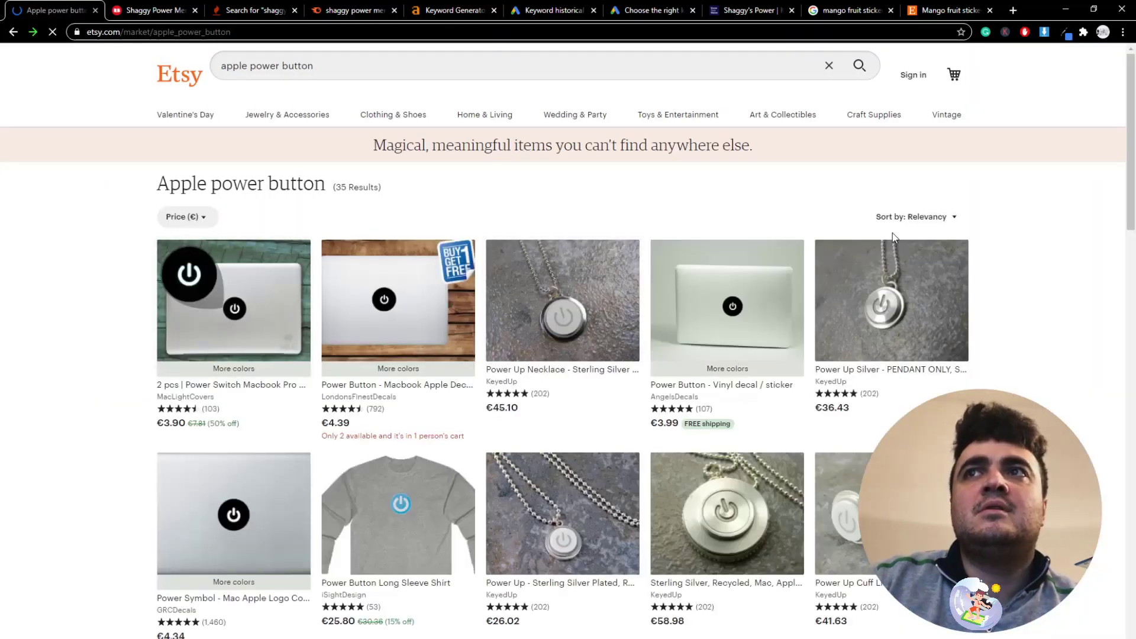
scroll(314, 208, down, 1)
scroll(313, 209, down, 4)
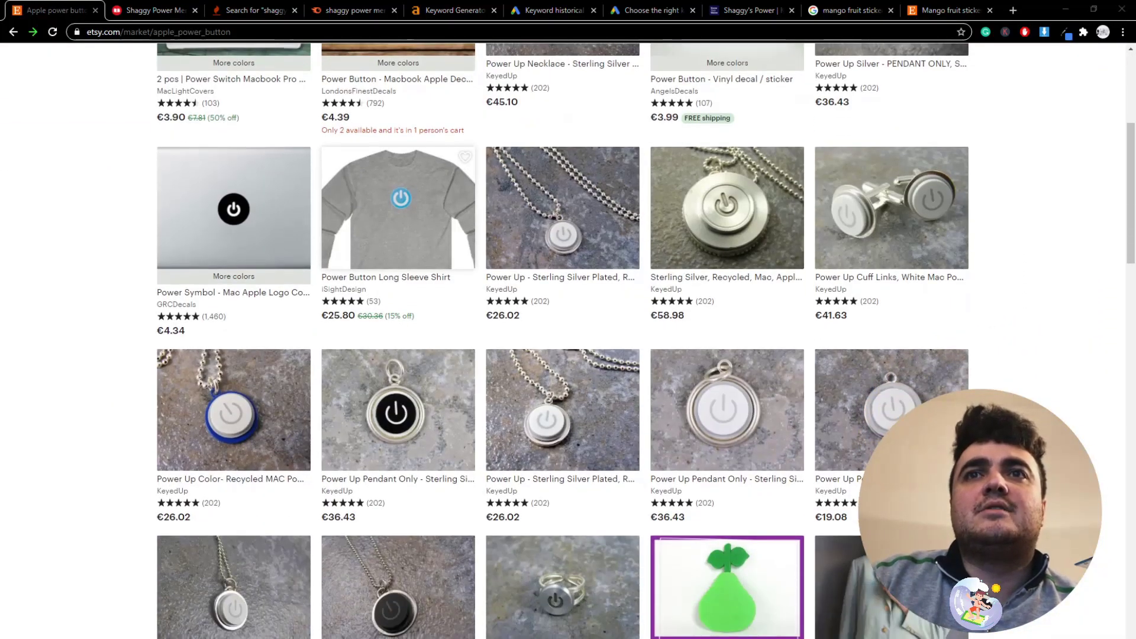